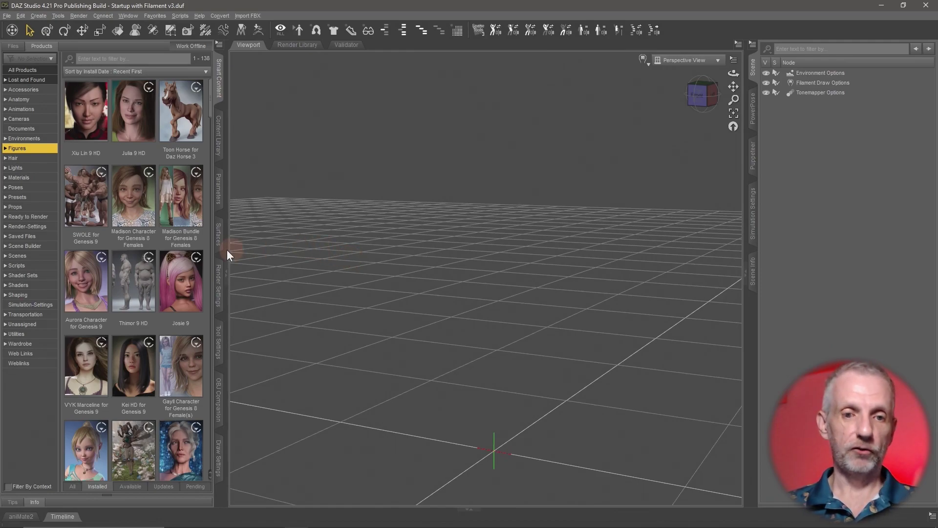
Load Genesis 9 Dev Load from the Genesis 9 Starter Essentials product.
{"action": "scroll", "coordinate": [168, 247], "scroll_direction": "down", "scroll_amount": 5}
{"action": "scroll", "coordinate": [168, 247], "scroll_direction": "down", "scroll_amount": 4}
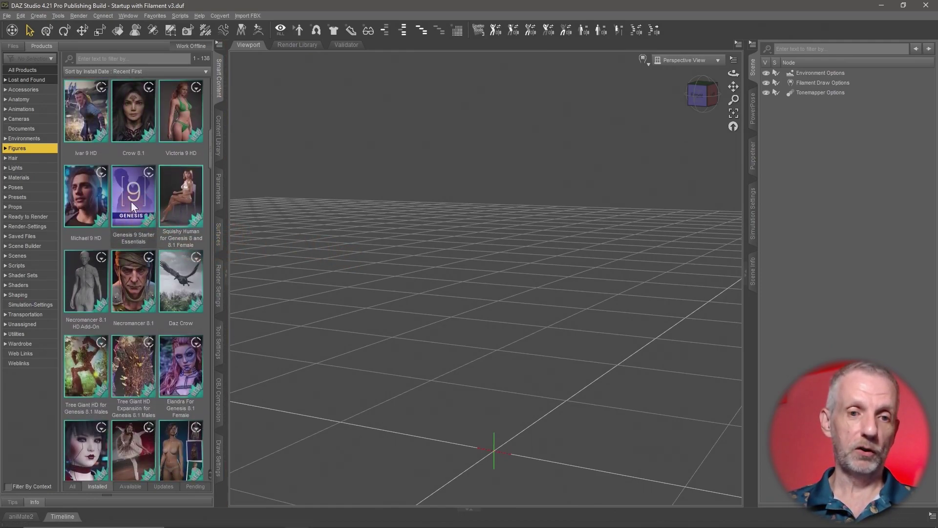
{"action": "double_click", "coordinate": [135, 203]}
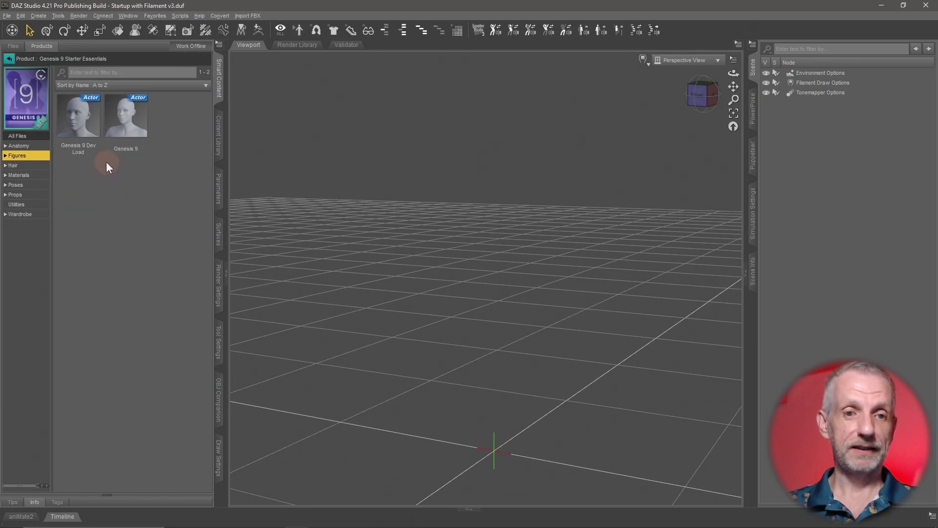
{"action": "left_click", "coordinate": [82, 127]}
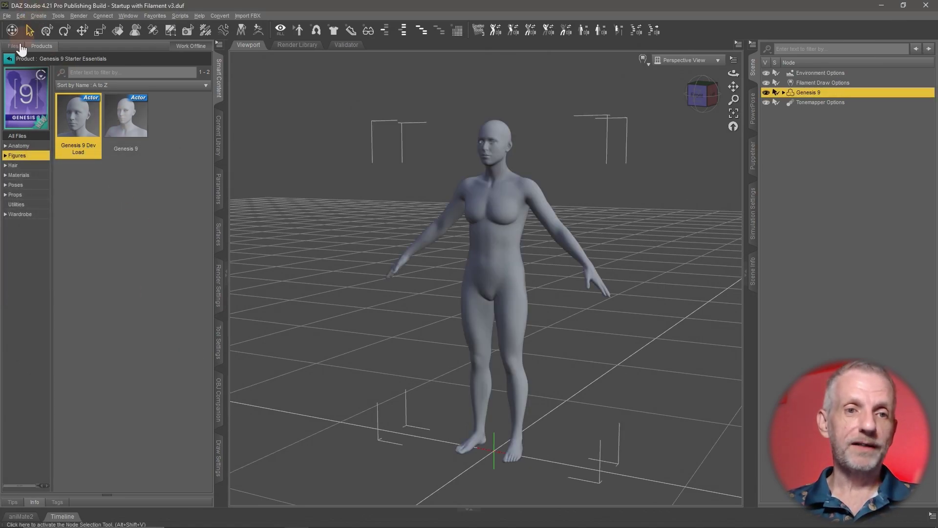
Go back to the product list, open Genesis 8 Starter Essentials and select Genesis 8.1 Female Dev Load.
{"action": "left_click", "coordinate": [8, 58]}
{"action": "scroll", "coordinate": [120, 184], "scroll_direction": "down", "scroll_amount": 10}
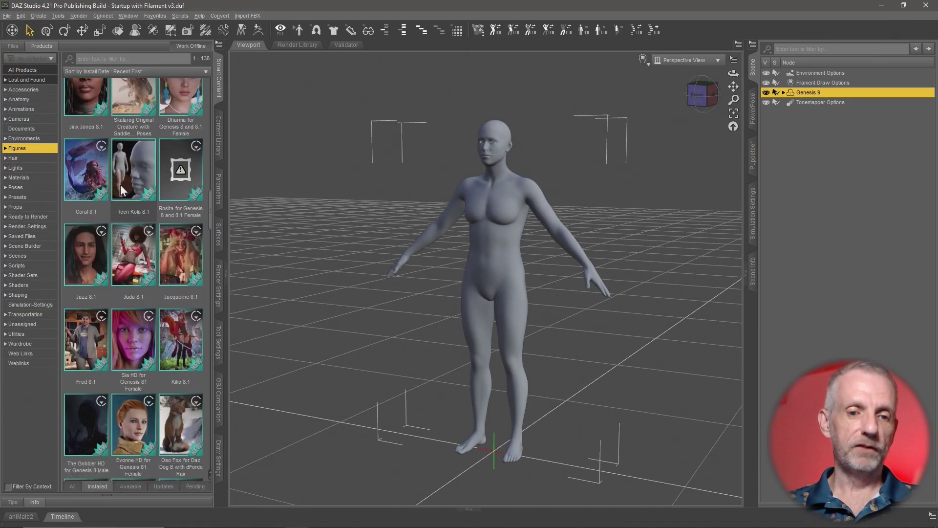
{"action": "scroll", "coordinate": [120, 185], "scroll_direction": "down", "scroll_amount": 10}
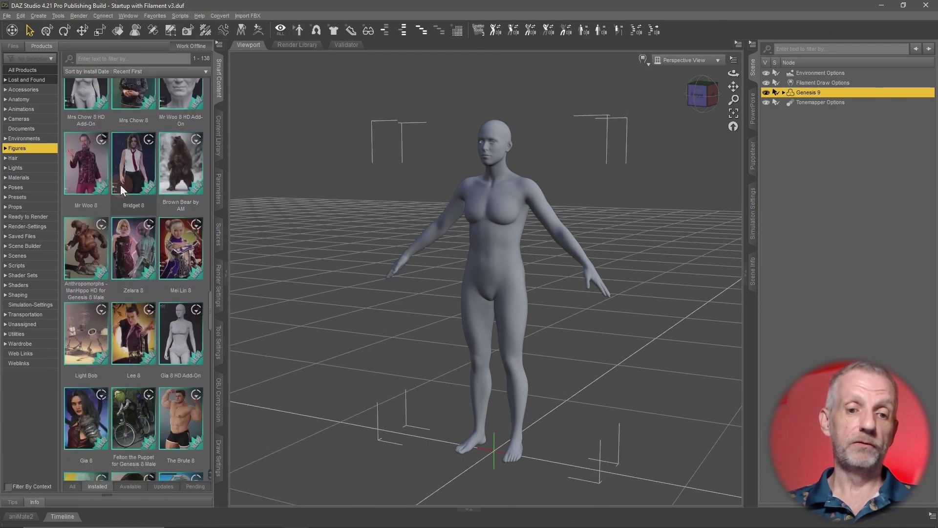
{"action": "scroll", "coordinate": [120, 185], "scroll_direction": "down", "scroll_amount": 3}
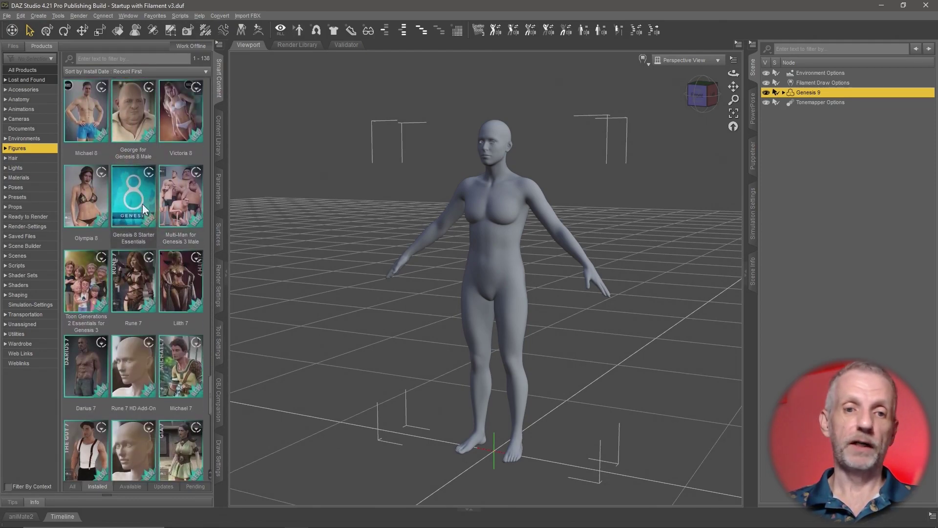
{"action": "left_click", "coordinate": [134, 201]}
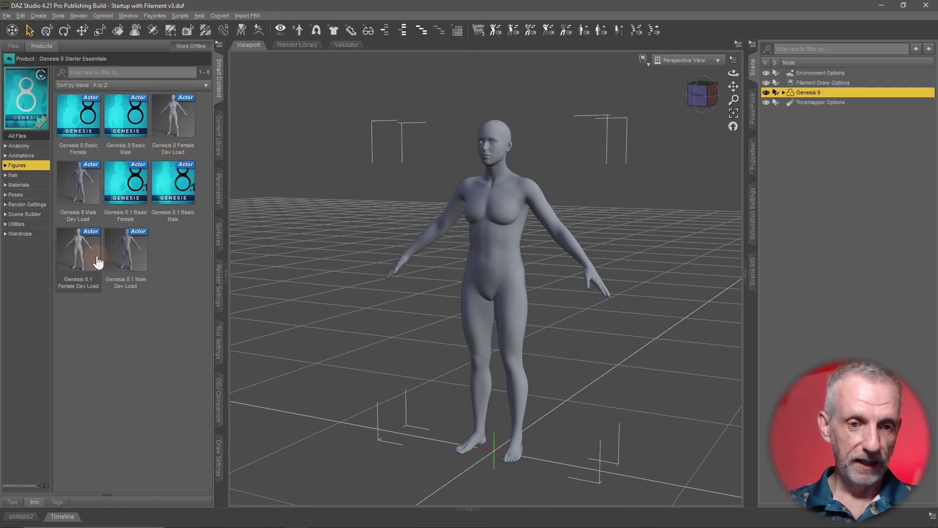
{"action": "left_click", "coordinate": [73, 264]}
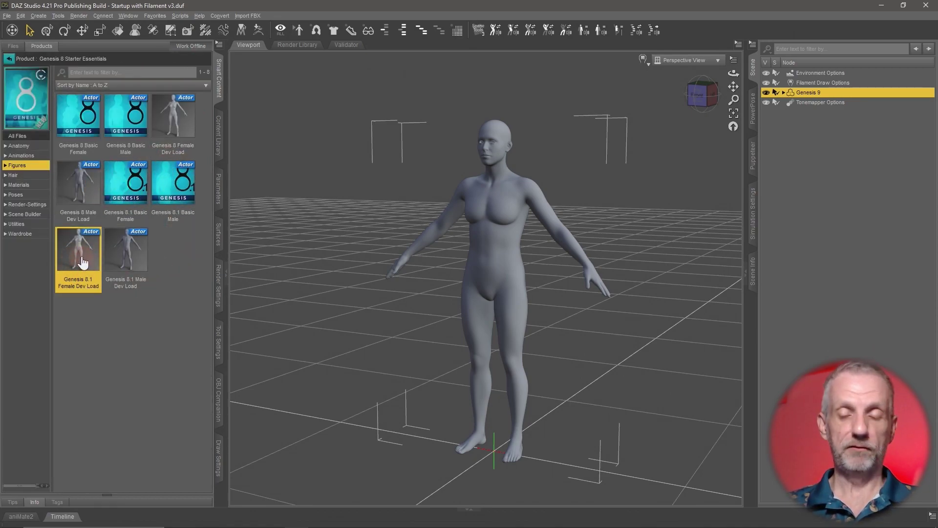
Load Genesis 8.1 Female Dev Load into the scene, then hide it so only Genesis 9 shows.
{"action": "double_click", "coordinate": [74, 264]}
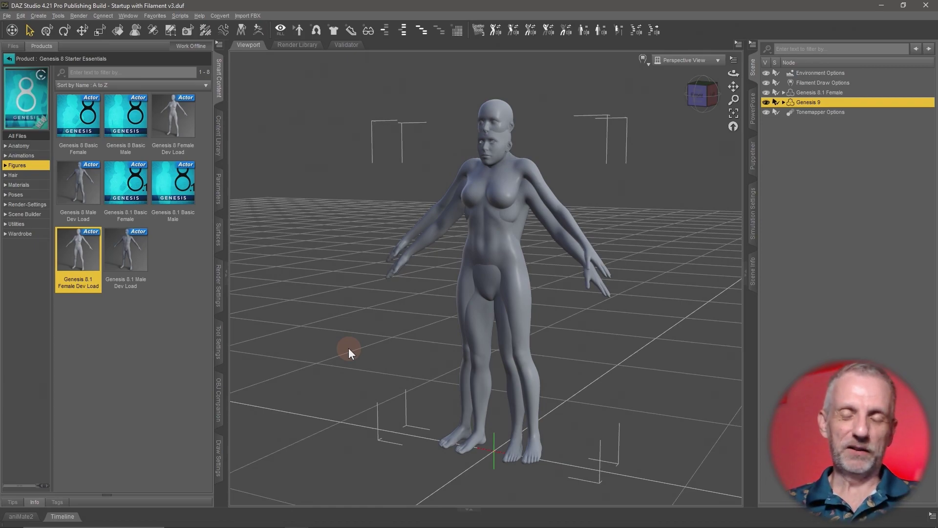
{"action": "mouse_move", "coordinate": [470, 359]}
{"action": "left_mouse_down"}
{"action": "mouse_move", "coordinate": [450, 360]}
{"action": "mouse_move", "coordinate": [480, 360]}
{"action": "left_mouse_up"}
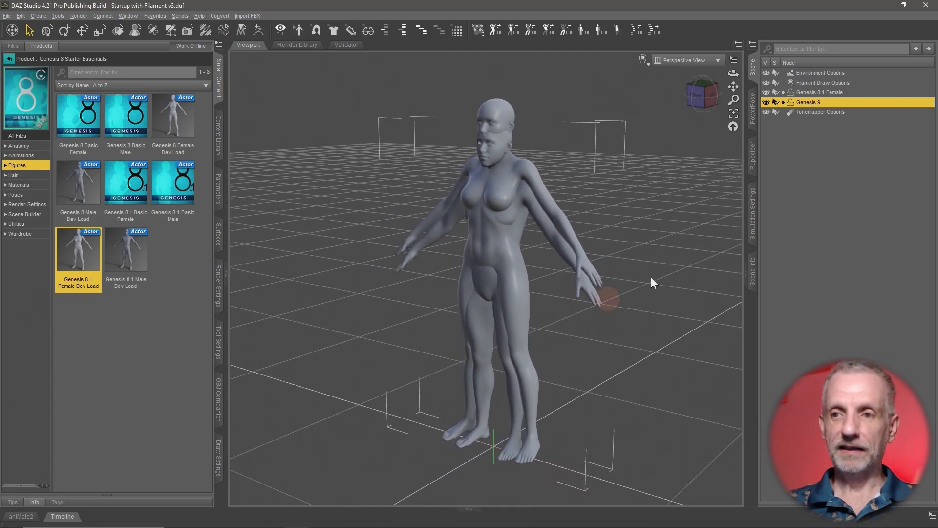
{"action": "left_click", "coordinate": [766, 92]}
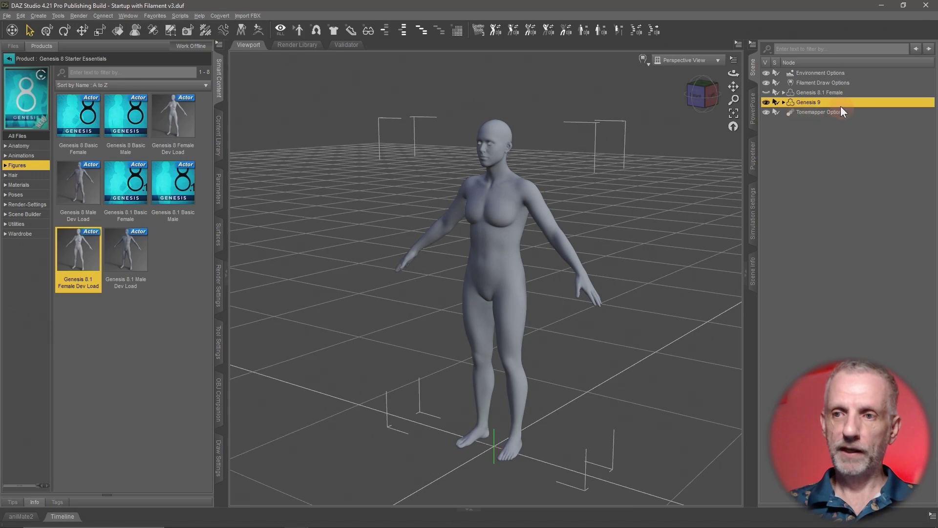
{"action": "left_click", "coordinate": [547, 150]}
{"action": "left_click_drag", "start_coordinate": [402, 226], "coordinate": [400, 230]}
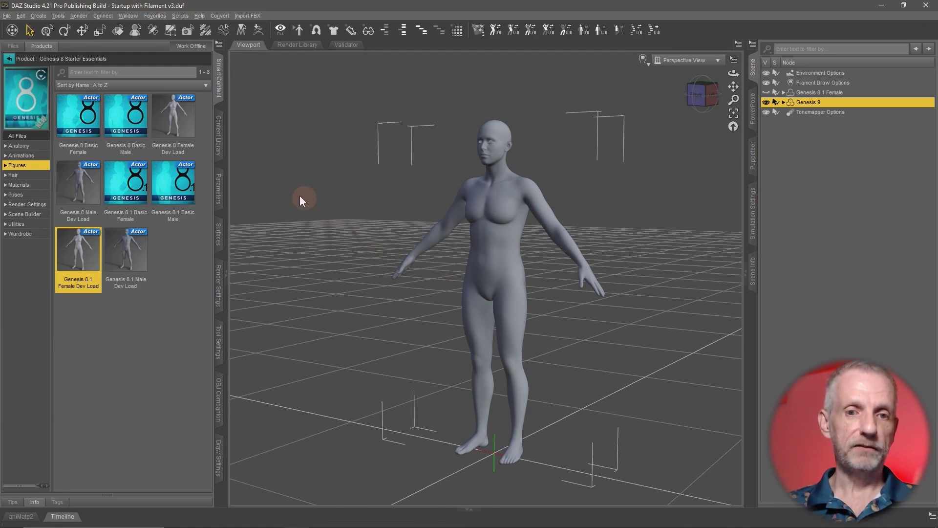
Show Genesis 9's Utilities parameters and launch the G9 Dev Tools v0.3 panel from Developer Tools.
{"action": "left_click", "coordinate": [219, 196]}
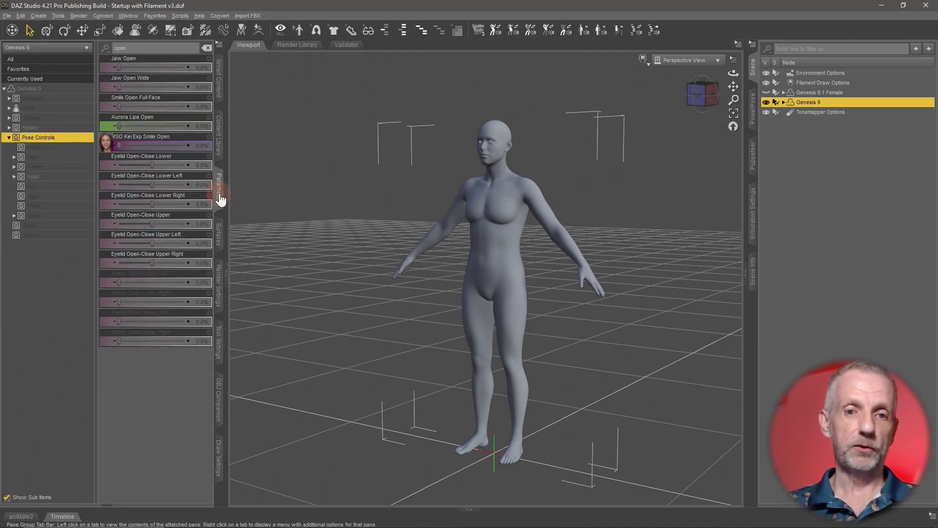
{"action": "left_click", "coordinate": [206, 48]}
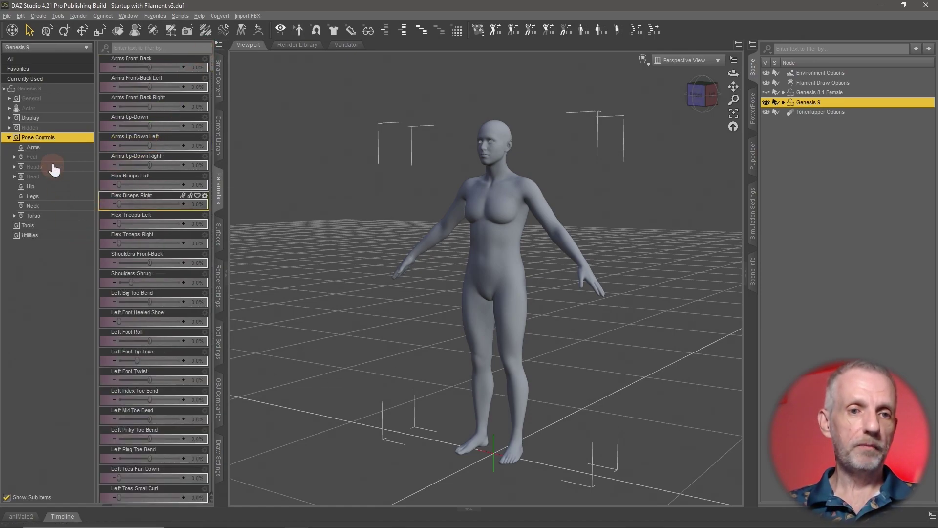
{"action": "left_click", "coordinate": [9, 137]}
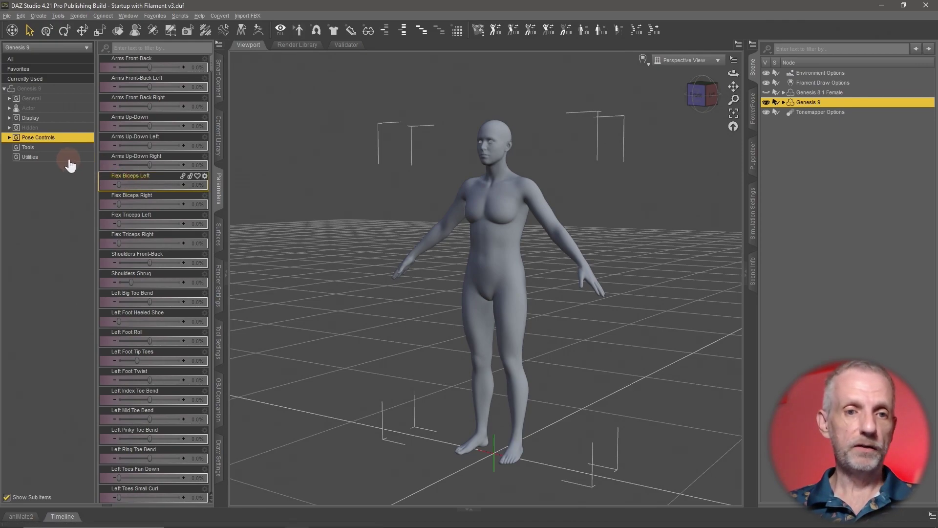
{"action": "left_click", "coordinate": [47, 157]}
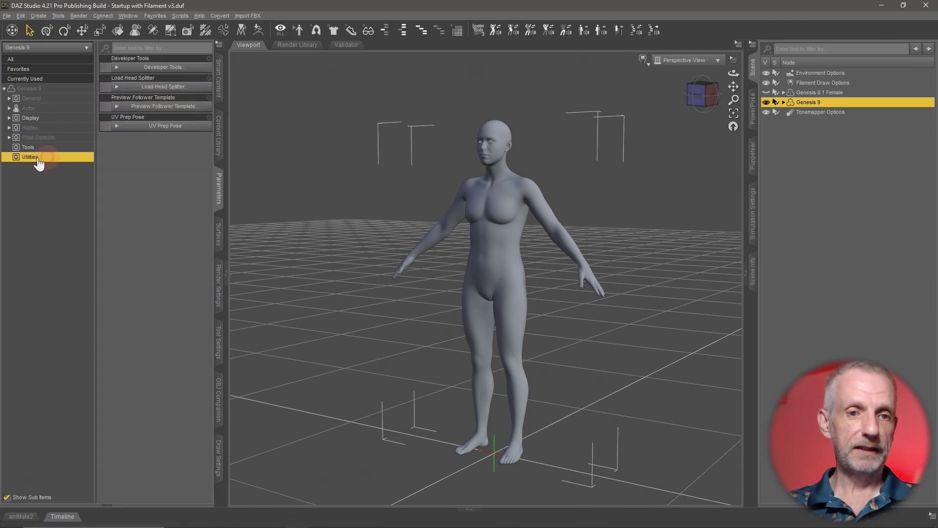
{"action": "left_click", "coordinate": [216, 202]}
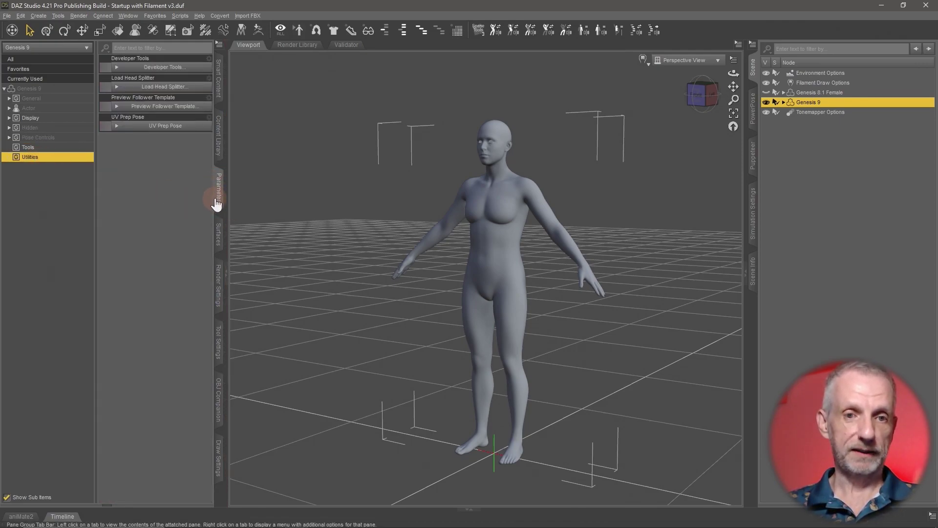
{"action": "left_click", "coordinate": [193, 70]}
{"action": "left_click_drag", "start_coordinate": [116, 297], "coordinate": [169, 223]}
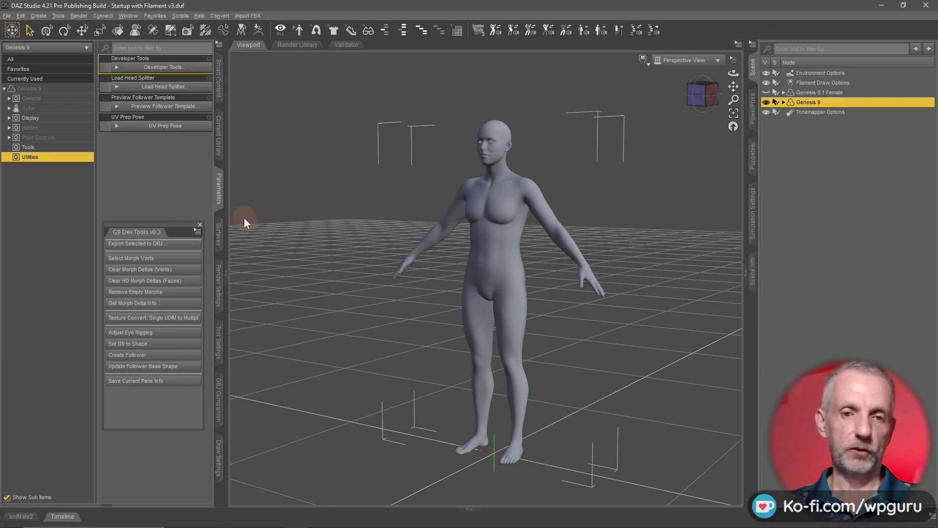
Reveal Genesis 9's Hidden > Clones sliders, try the Genesis 8 Female and Male clones, and return them to 0%.
{"action": "left_click", "coordinate": [63, 127]}
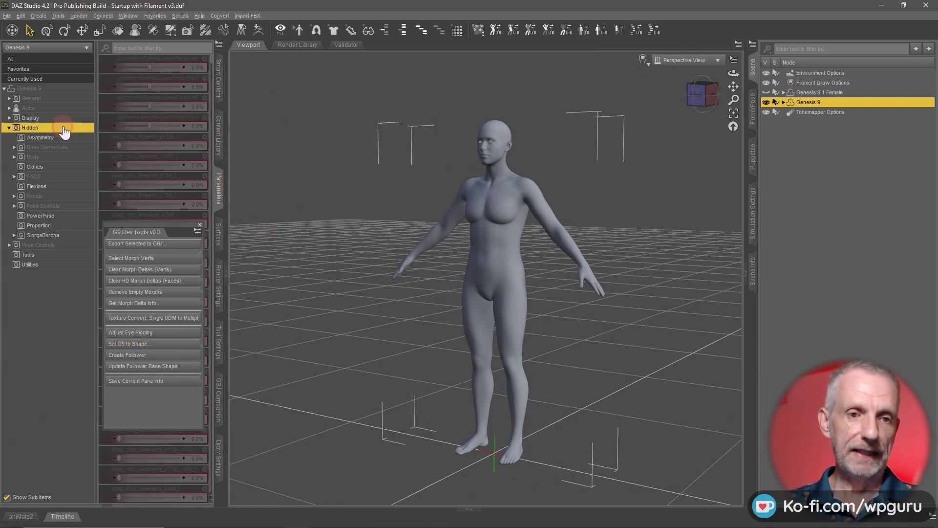
{"action": "left_click", "coordinate": [57, 168]}
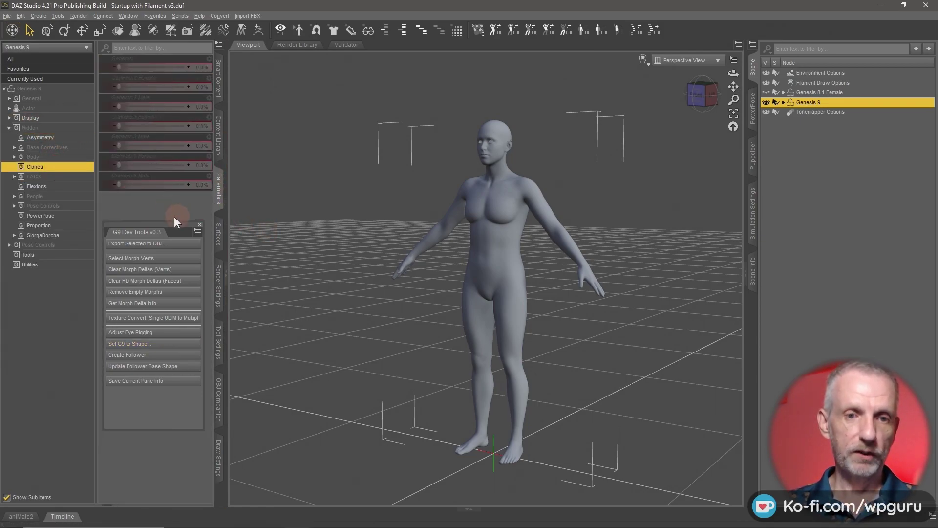
{"action": "left_click", "coordinate": [182, 89]}
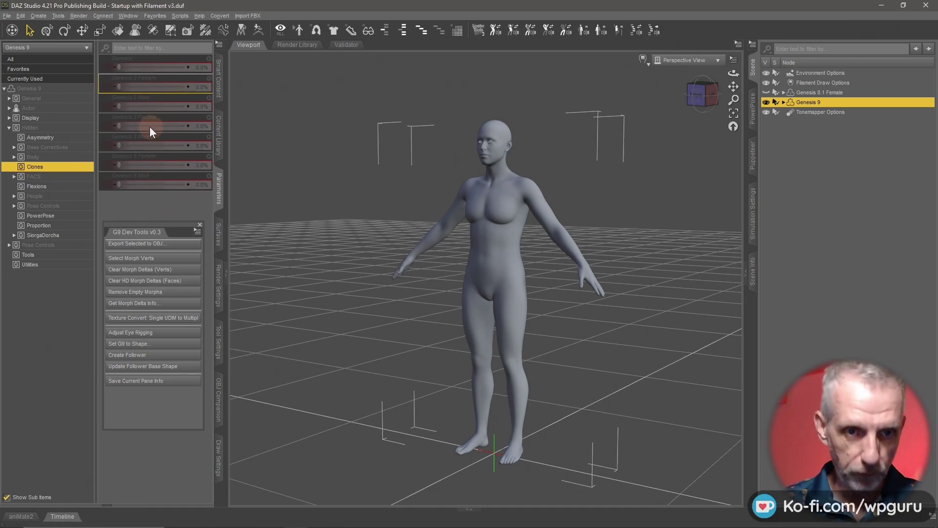
{"action": "left_click", "coordinate": [120, 162]}
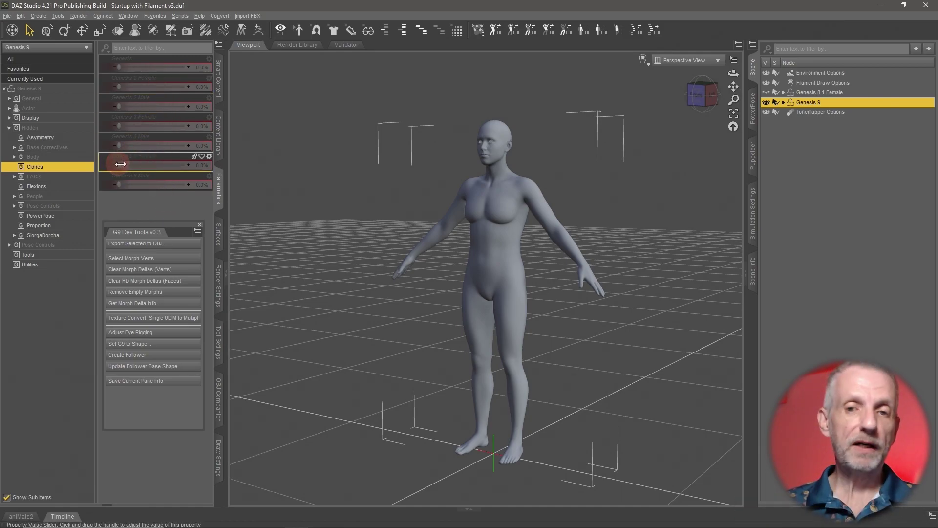
{"action": "left_click_drag", "start_coordinate": [117, 163], "coordinate": [209, 169]}
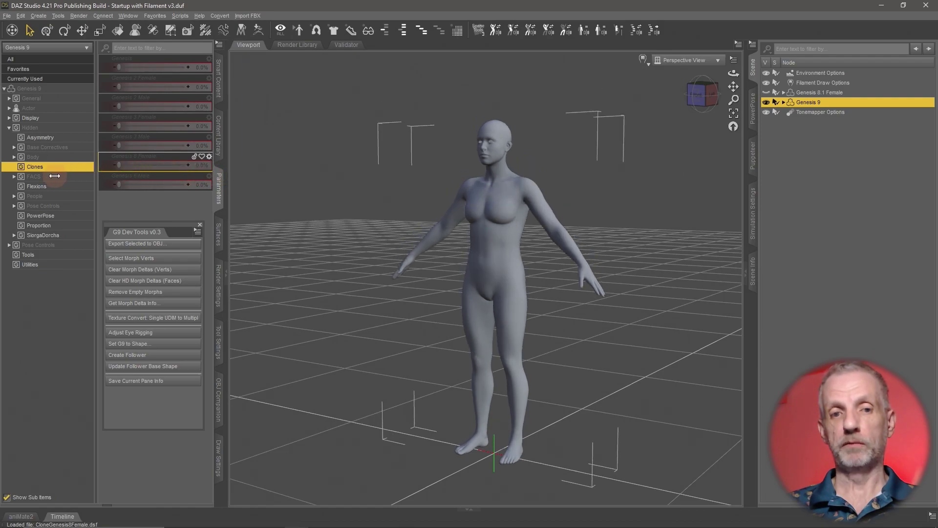
{"action": "left_click_drag", "start_coordinate": [119, 185], "coordinate": [243, 196]}
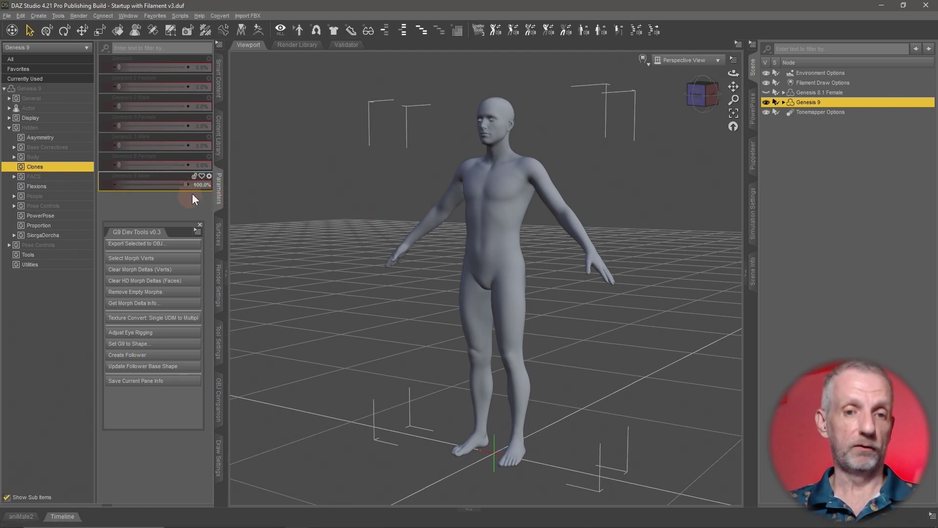
{"action": "left_click_drag", "start_coordinate": [184, 185], "coordinate": [95, 184]}
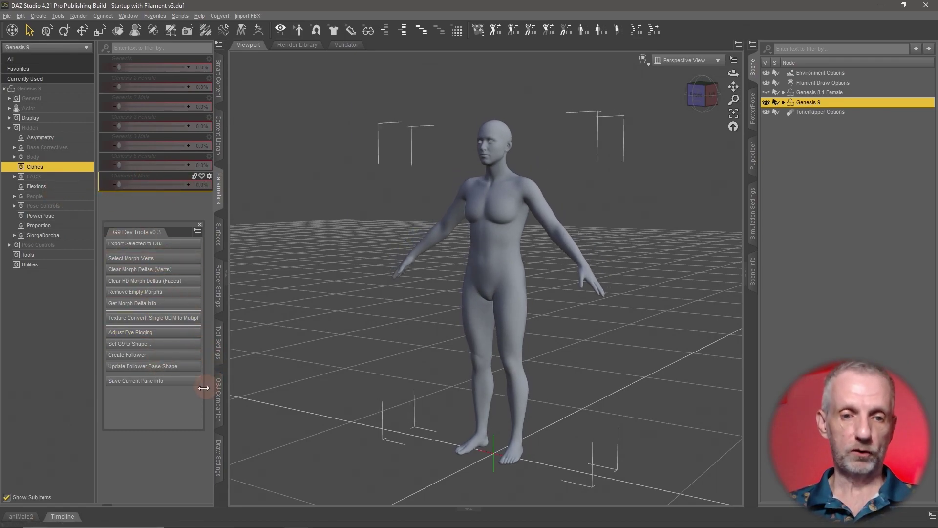
Choose Genesis 8 Female as Genesis 9's new base shape in the Set G9 to Shape dialog.
{"action": "left_click", "coordinate": [147, 343]}
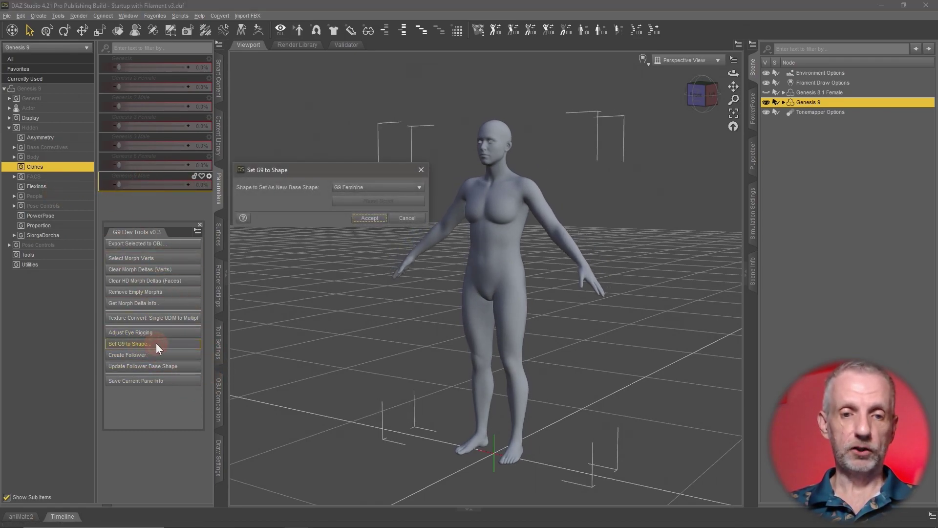
{"action": "left_click", "coordinate": [404, 190]}
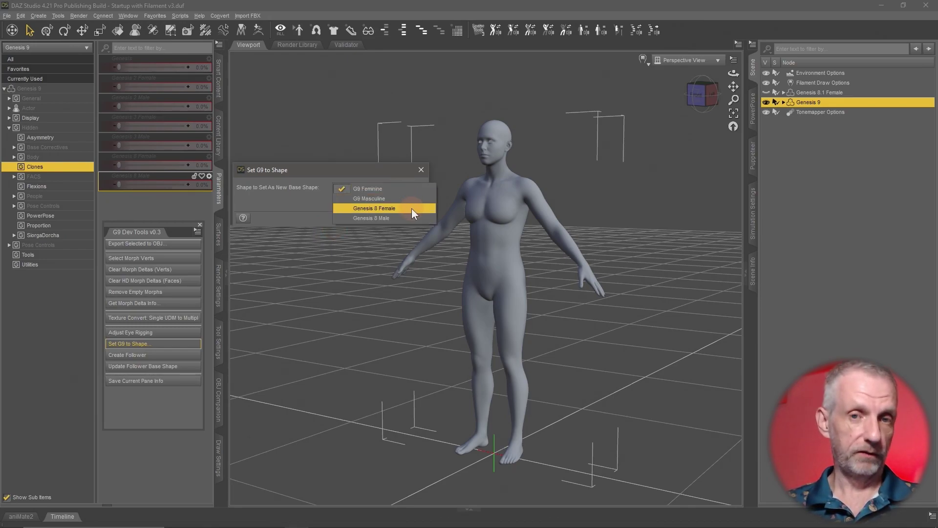
{"action": "left_click", "coordinate": [419, 208]}
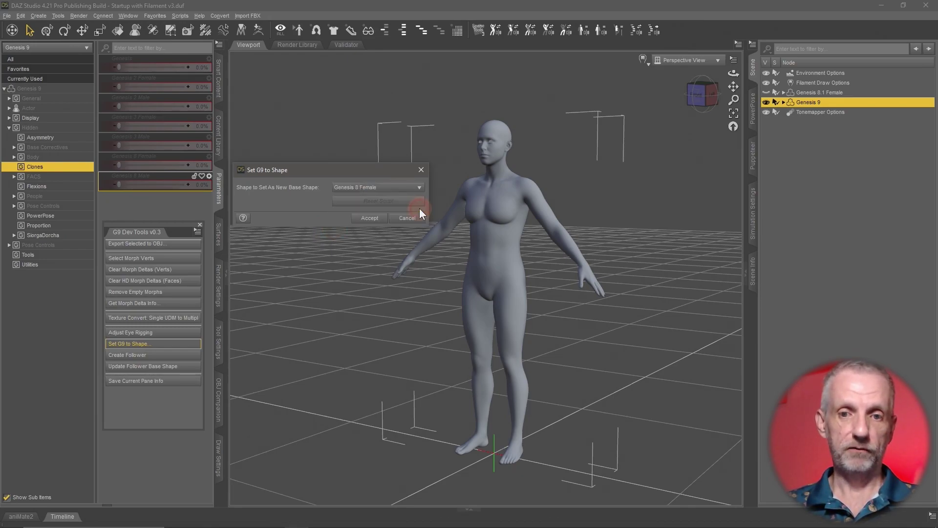
{"action": "left_click", "coordinate": [377, 218]}
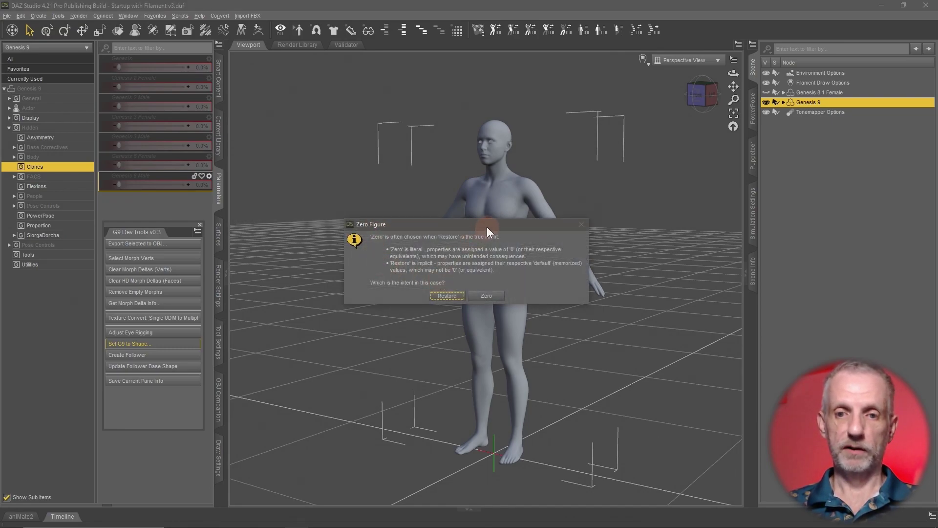
Answer Restore in the Zero Figure prompt and acknowledge the success message.
{"action": "left_click_drag", "start_coordinate": [486, 227], "coordinate": [393, 207]}
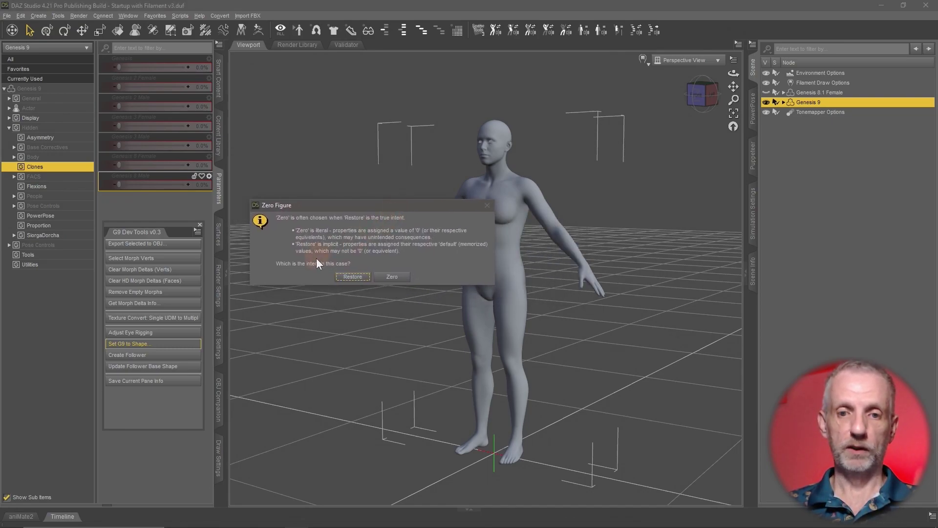
{"action": "left_click", "coordinate": [355, 278]}
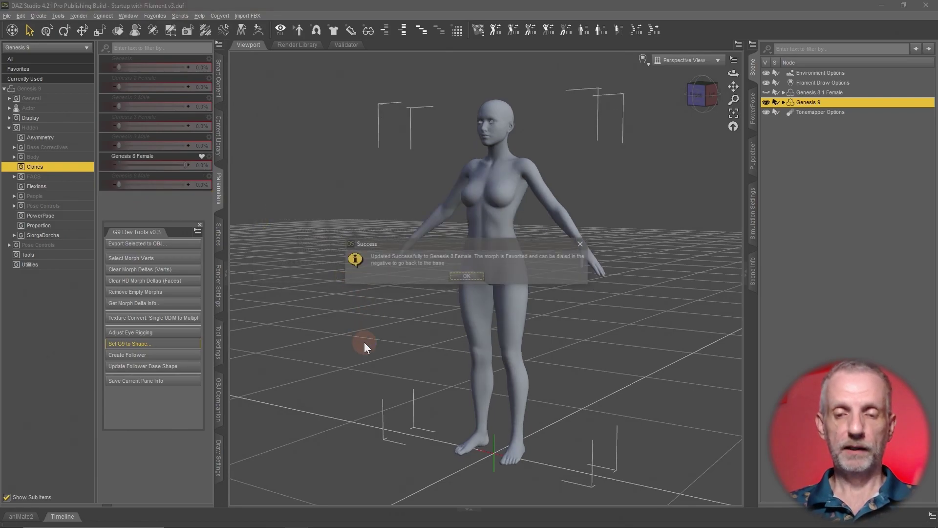
{"action": "left_click", "coordinate": [471, 277]}
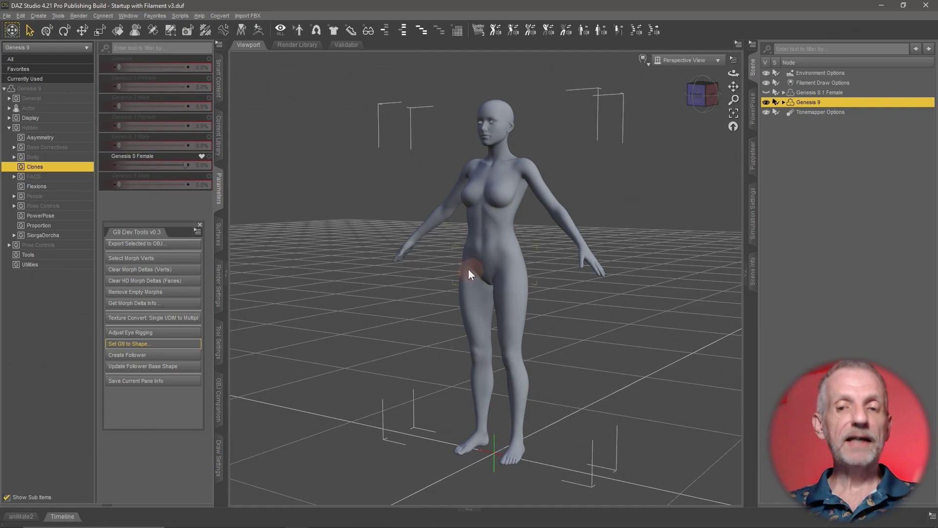
{"action": "left_click_drag", "start_coordinate": [467, 267], "coordinate": [467, 268], "text": "alt"}
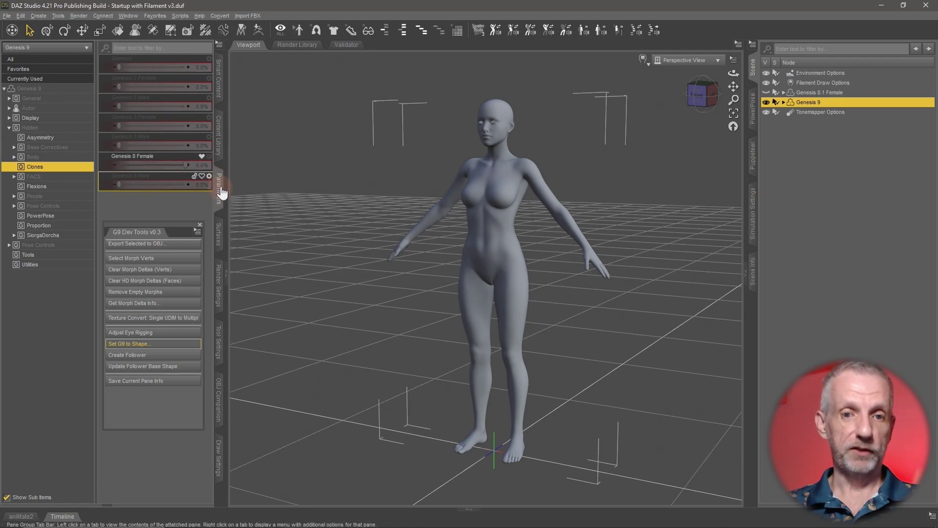
Adjust the favourited Genesis 8 Female morph, then unhide Genesis 8.1 Female to compare the overlapping shapes.
{"action": "left_click", "coordinate": [39, 72]}
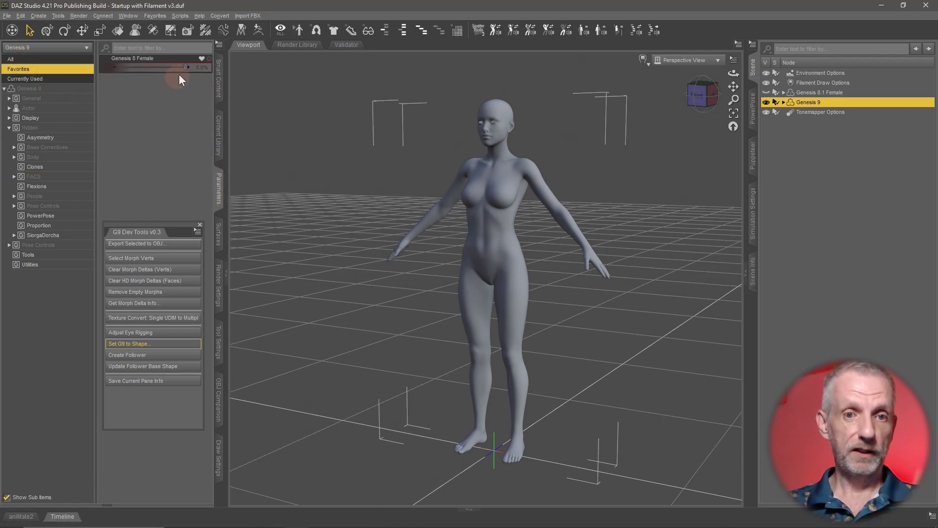
{"action": "left_click_drag", "start_coordinate": [180, 68], "coordinate": [248, 108]}
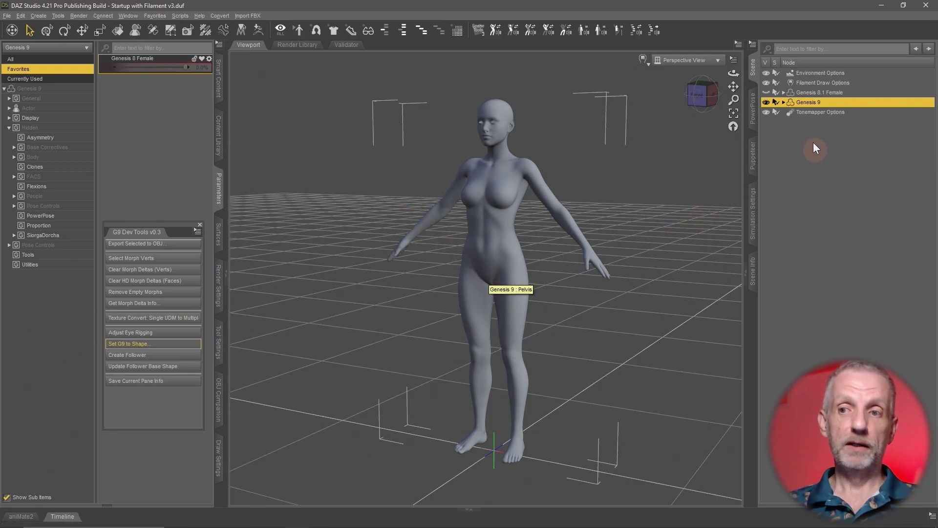
{"action": "left_click", "coordinate": [766, 93]}
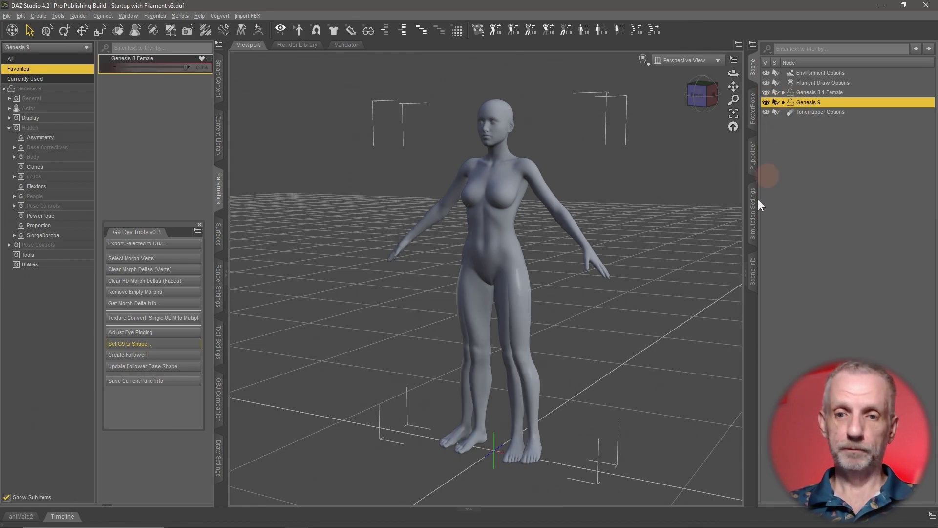
{"action": "left_click_drag", "start_coordinate": [574, 312], "coordinate": [572, 322], "text": "alt"}
{"action": "scroll", "coordinate": [573, 309], "scroll_direction": "up", "scroll_amount": 3}
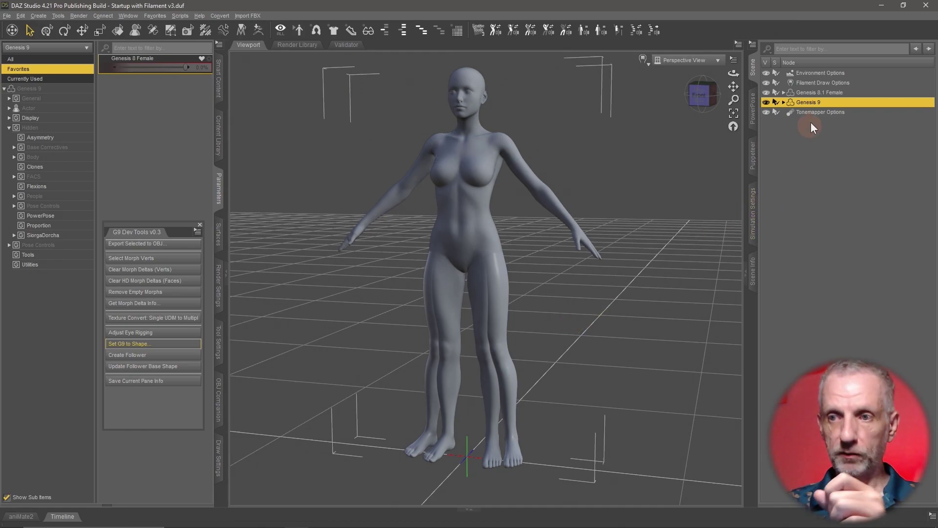
In PowerPose's Body template, select Genesis 8.1 Female's left thigh and set its Side-Side to -6.00.
{"action": "left_click", "coordinate": [831, 93]}
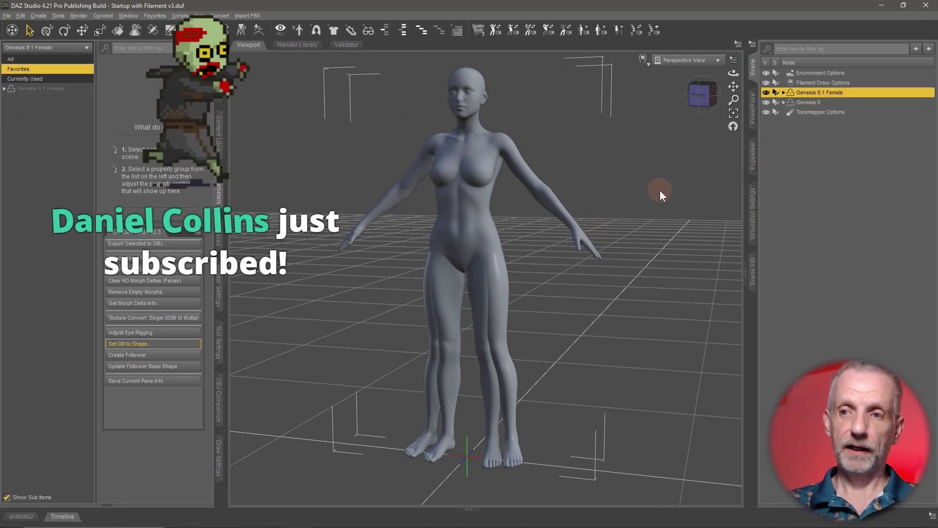
{"action": "left_click", "coordinate": [753, 109]}
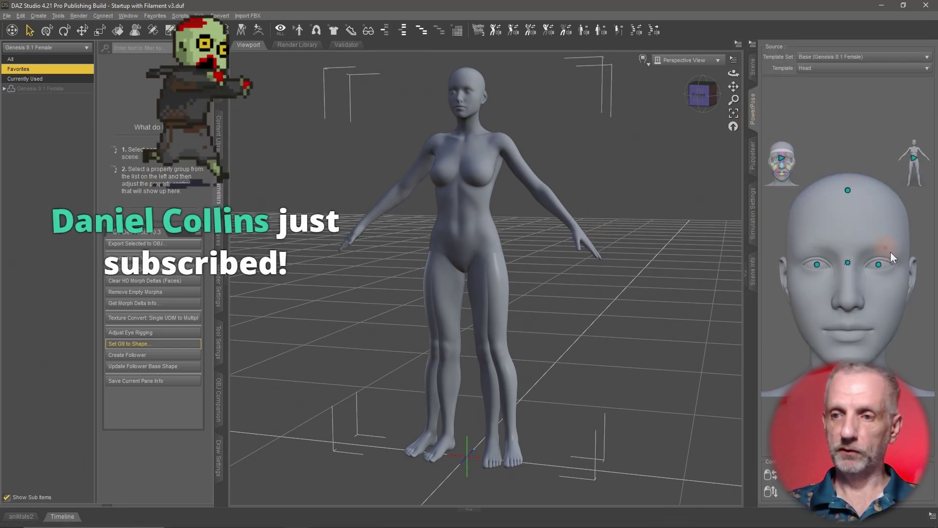
{"action": "left_click", "coordinate": [918, 158]}
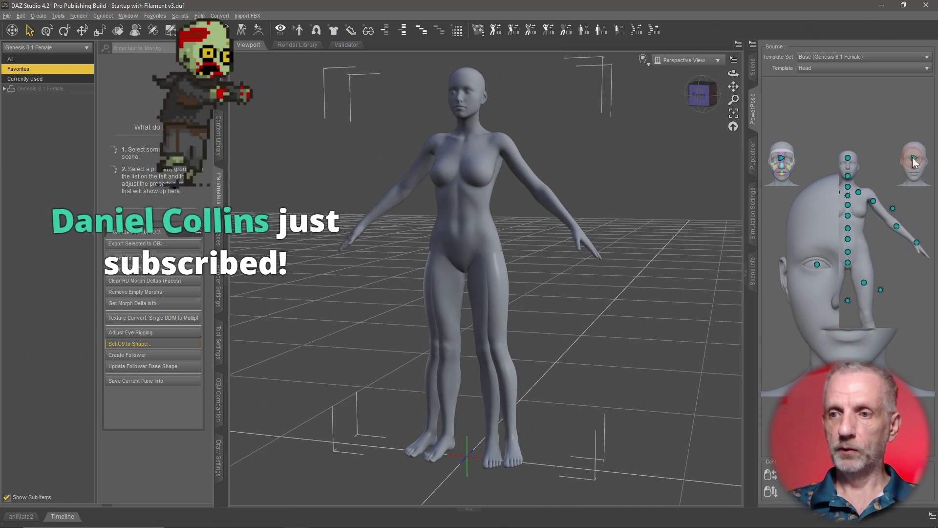
{"action": "left_click", "coordinate": [864, 283]}
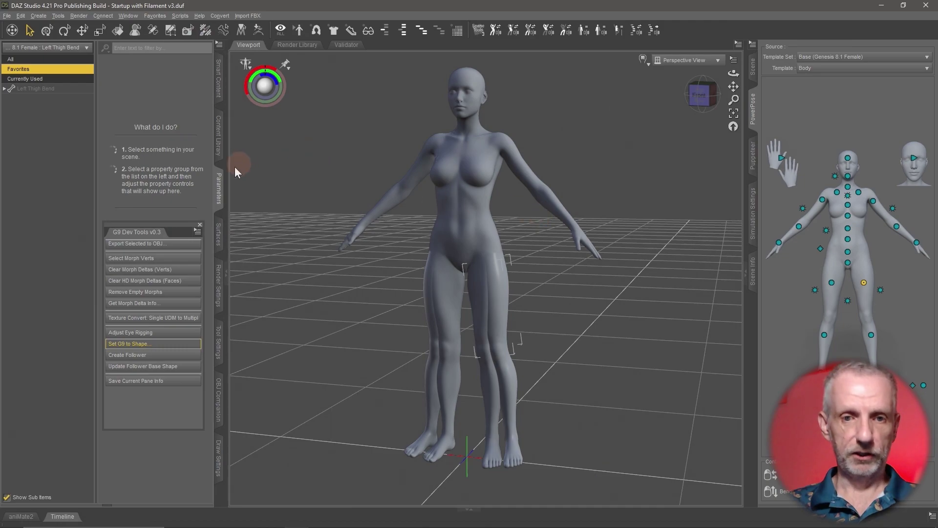
{"action": "left_click", "coordinate": [51, 89]}
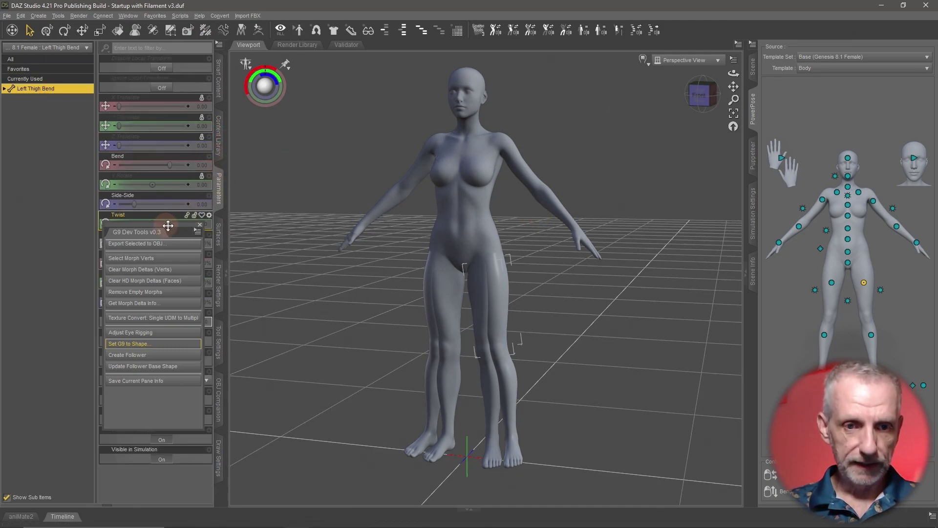
{"action": "left_click_drag", "start_coordinate": [170, 223], "coordinate": [302, 285]}
{"action": "mouse_move", "coordinate": [134, 204]}
{"action": "left_mouse_down"}
{"action": "mouse_move", "coordinate": [144, 205]}
{"action": "mouse_move", "coordinate": [130, 209]}
{"action": "left_mouse_up"}
{"action": "left_click", "coordinate": [202, 204]}
{"action": "type", "text": "-6"}
{"action": "key", "text": "Return"}
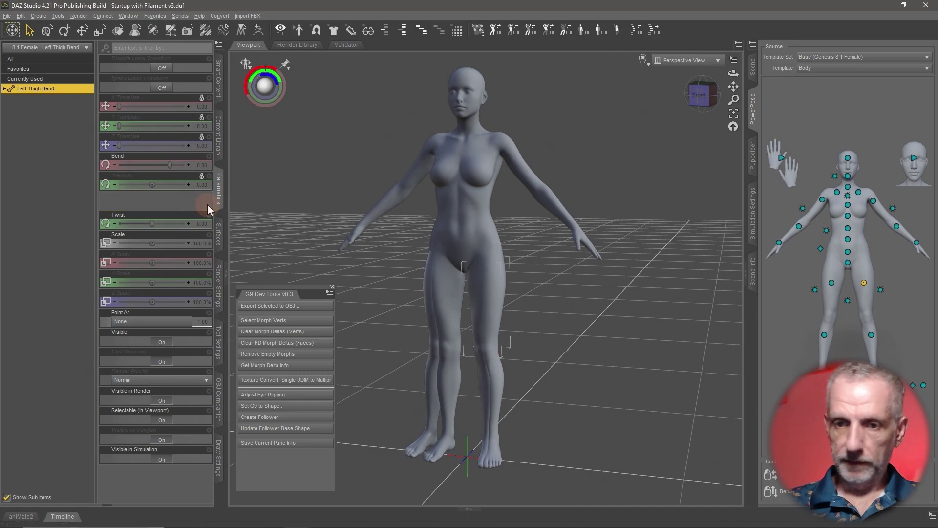
Set the right thigh bend's Side-Side rotation to 6.00.
{"action": "left_click", "coordinate": [805, 285]}
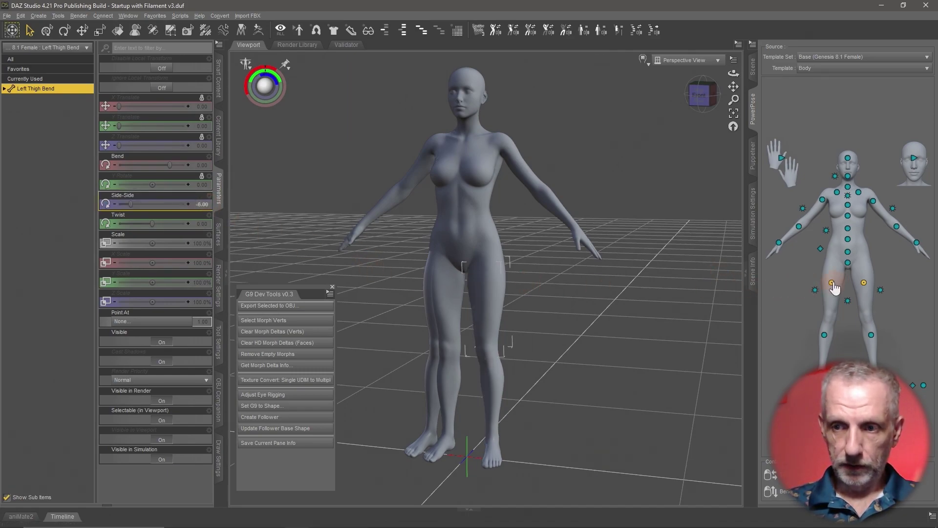
{"action": "left_click", "coordinate": [832, 285]}
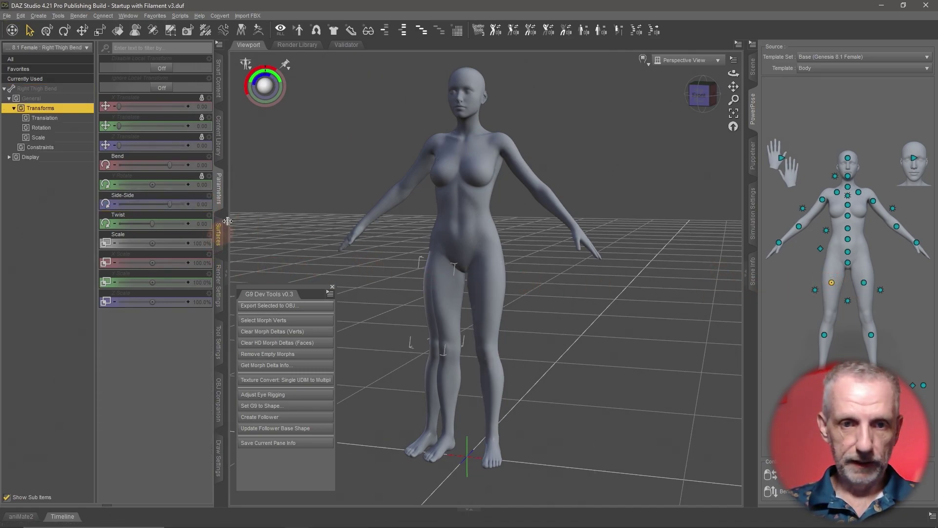
{"action": "left_click", "coordinate": [202, 204]}
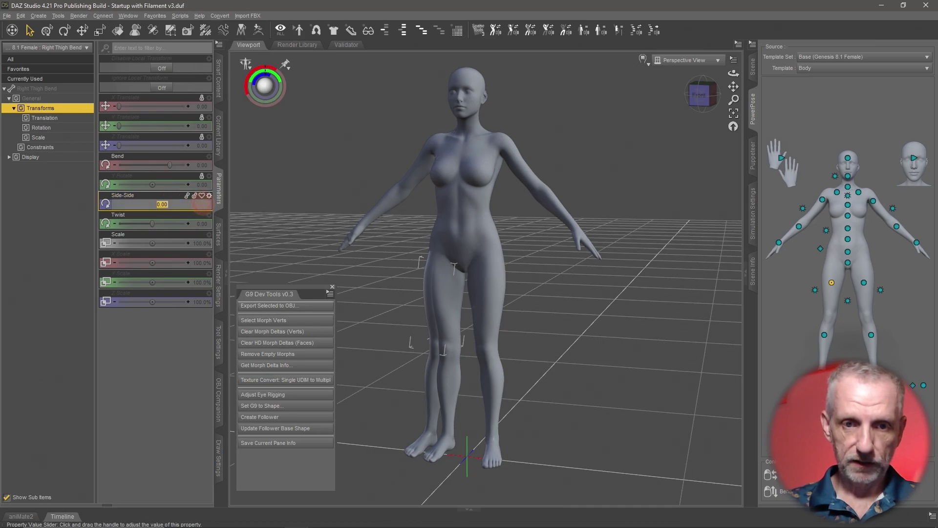
{"action": "type", "text": "6"}
{"action": "key", "text": "Return"}
{"action": "mouse_move", "coordinate": [388, 293]}
{"action": "left_mouse_down"}
{"action": "mouse_move", "coordinate": [379, 293]}
{"action": "mouse_move", "coordinate": [394, 287]}
{"action": "mouse_move", "coordinate": [385, 293]}
{"action": "left_mouse_up"}
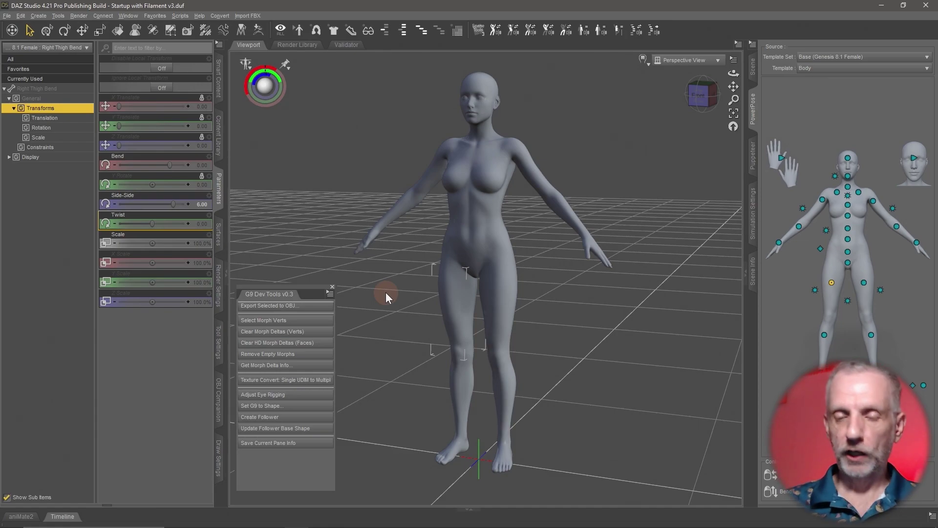
{"action": "mouse_move", "coordinate": [478, 318]}
{"action": "left_mouse_down", "text": "alt"}
{"action": "mouse_move", "coordinate": [491, 319]}
{"action": "mouse_move", "coordinate": [482, 319]}
{"action": "left_mouse_up", "text": "alt"}
Set Genesis 8.1 Female's Mesh Resolution to Base.
{"action": "left_click", "coordinate": [753, 61]}
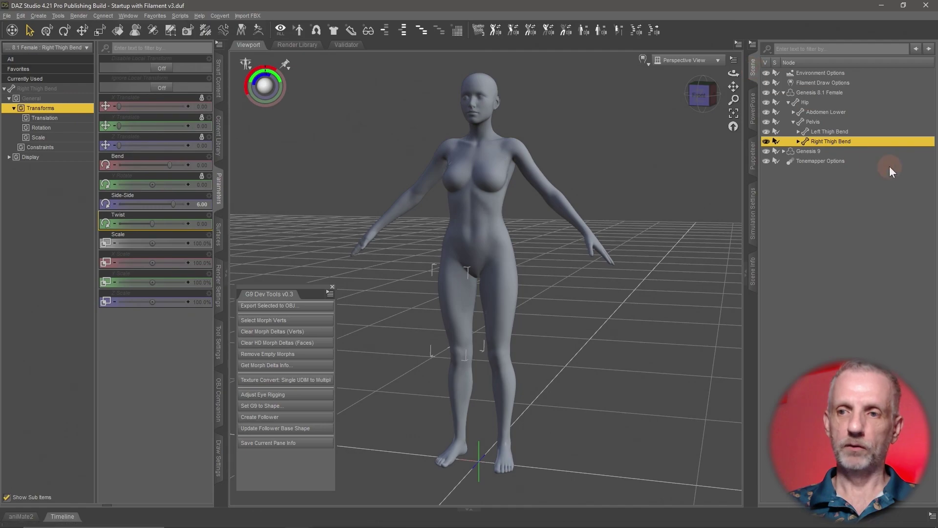
{"action": "left_click", "coordinate": [811, 92]}
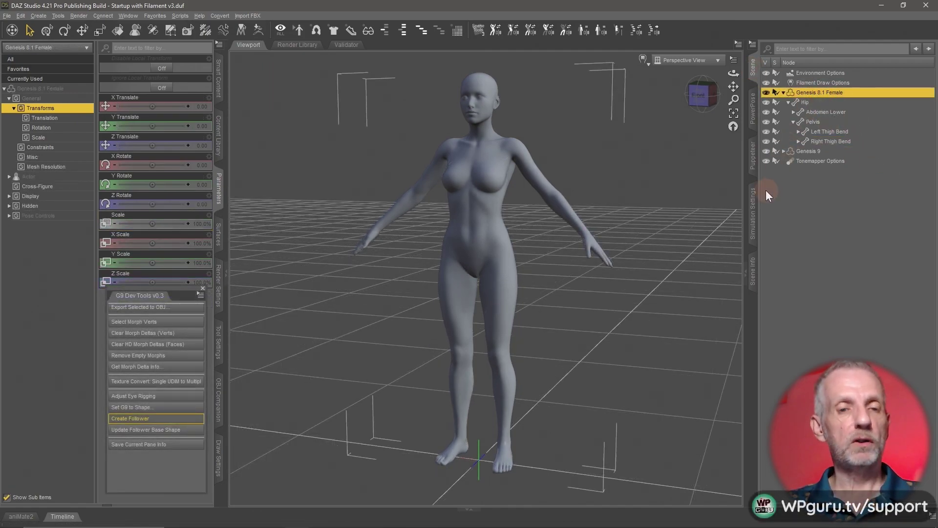
{"action": "left_click", "coordinate": [186, 75]}
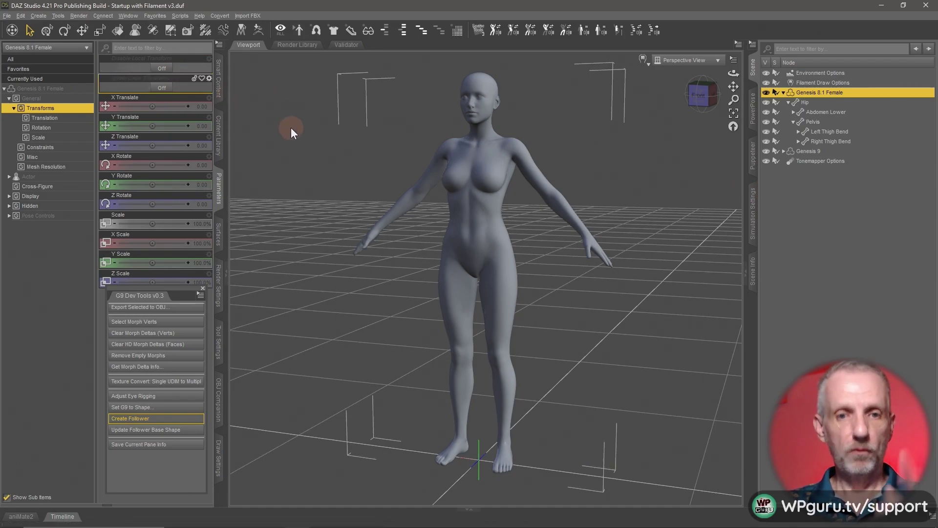
{"action": "left_click", "coordinate": [58, 167]}
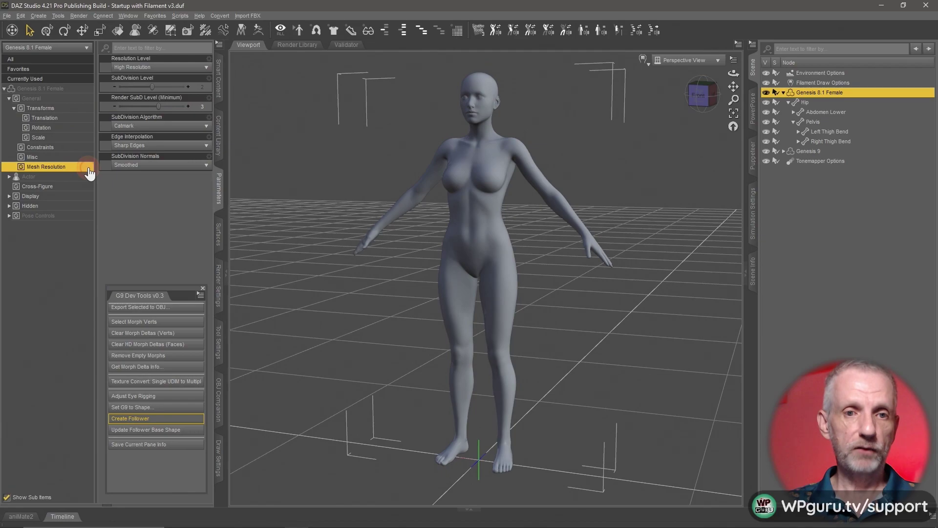
{"action": "left_click", "coordinate": [191, 69]}
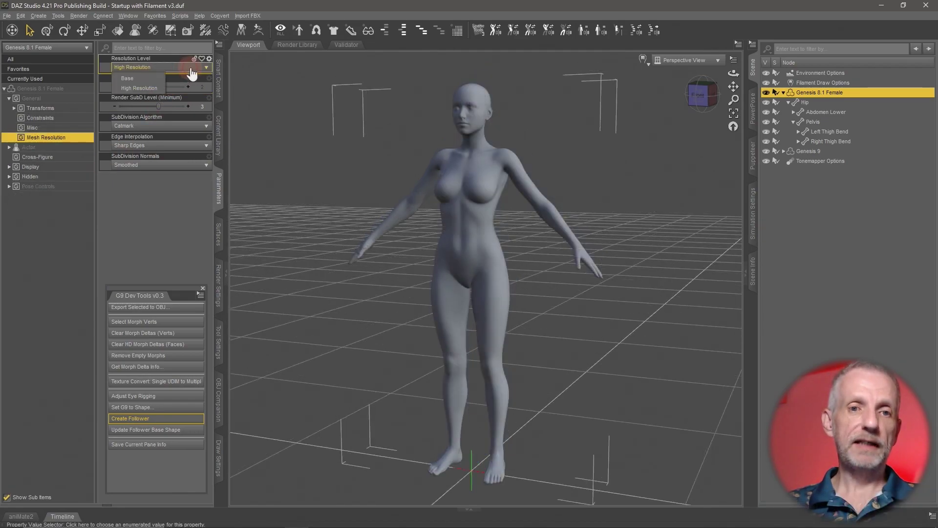
{"action": "left_click", "coordinate": [155, 78]}
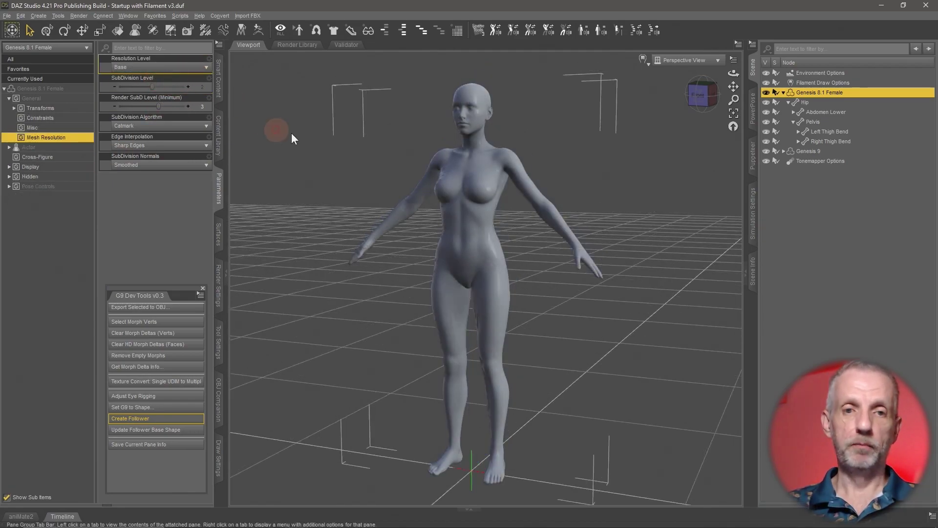
Start a File > Export into a new Desktop folder 'Conversion' with file name 'G8 Fitsuit'.
{"action": "left_click", "coordinate": [7, 15]}
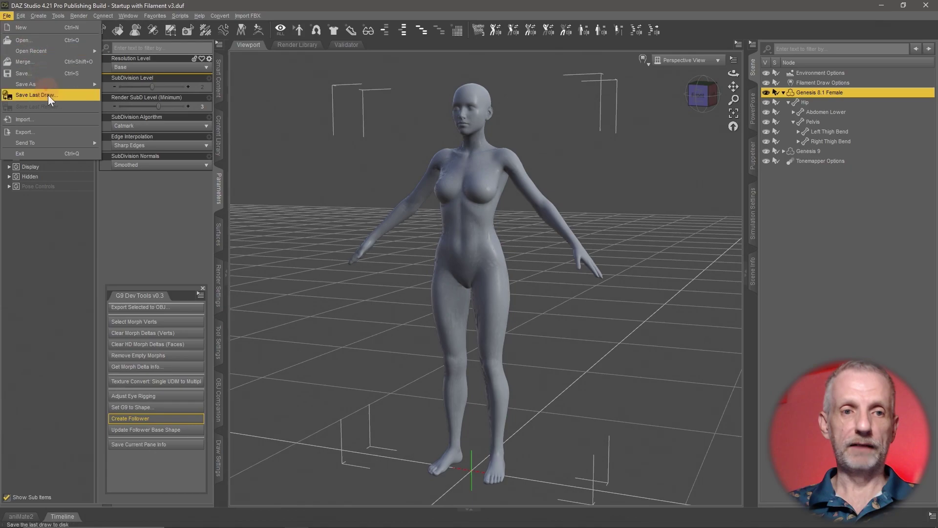
{"action": "left_click", "coordinate": [65, 135]}
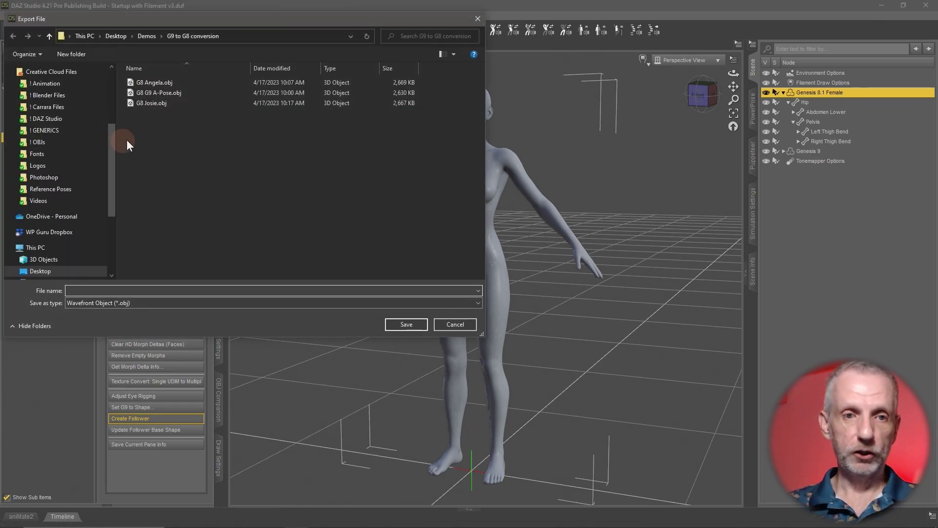
{"action": "left_click", "coordinate": [144, 36]}
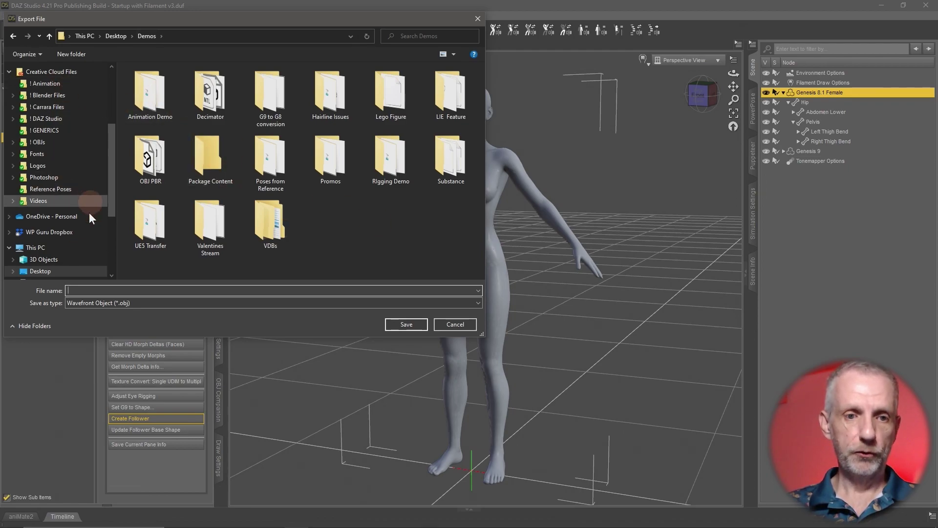
{"action": "left_click", "coordinate": [62, 268]}
{"action": "right_click", "coordinate": [251, 243]}
{"action": "left_click", "coordinate": [386, 394]}
{"action": "type", "text": "Conversion"}
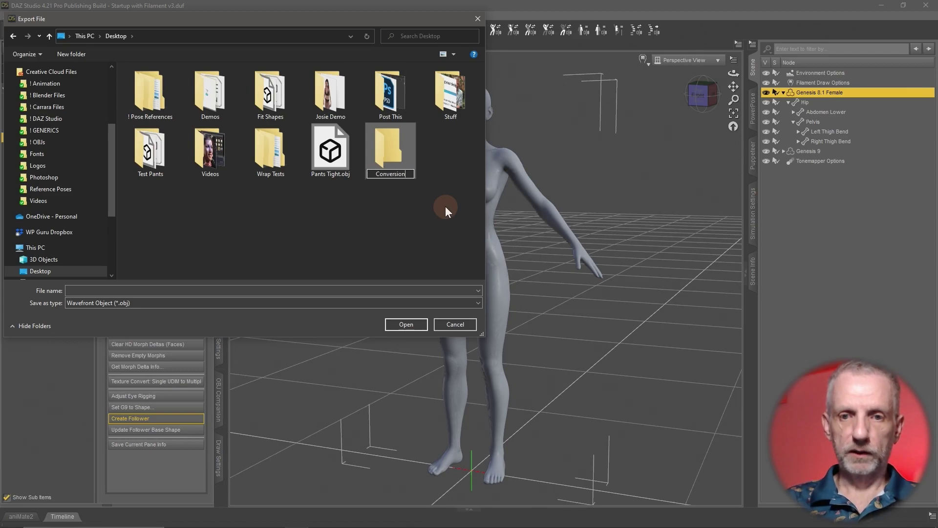
{"action": "double_click", "coordinate": [385, 154]}
{"action": "left_click", "coordinate": [247, 290]}
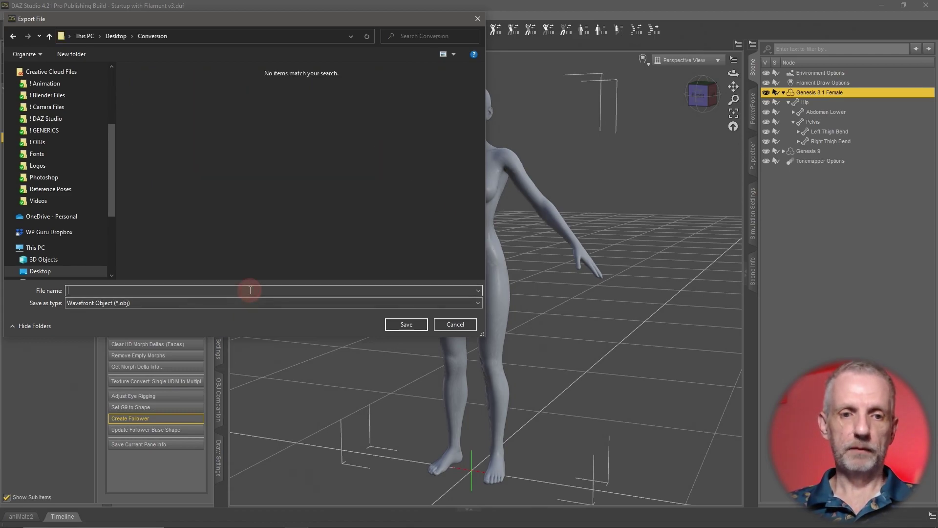
{"action": "type", "text": "G"}
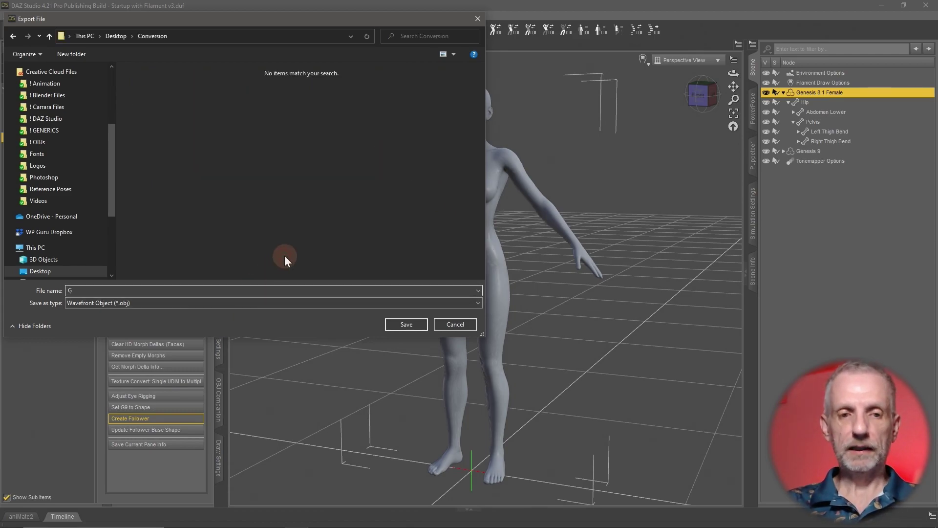
{"action": "type", "text": "8 Fitsuit"}
Export the OBJ at DAZ Studio (1 unit = 1cm) scale, filtering to selected roots only.
{"action": "left_click", "coordinate": [416, 323]}
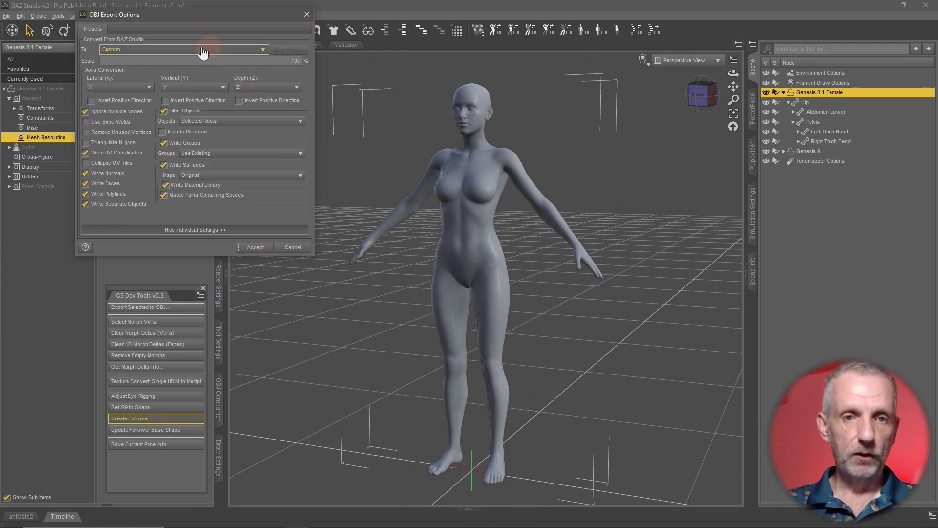
{"action": "left_click", "coordinate": [169, 49]}
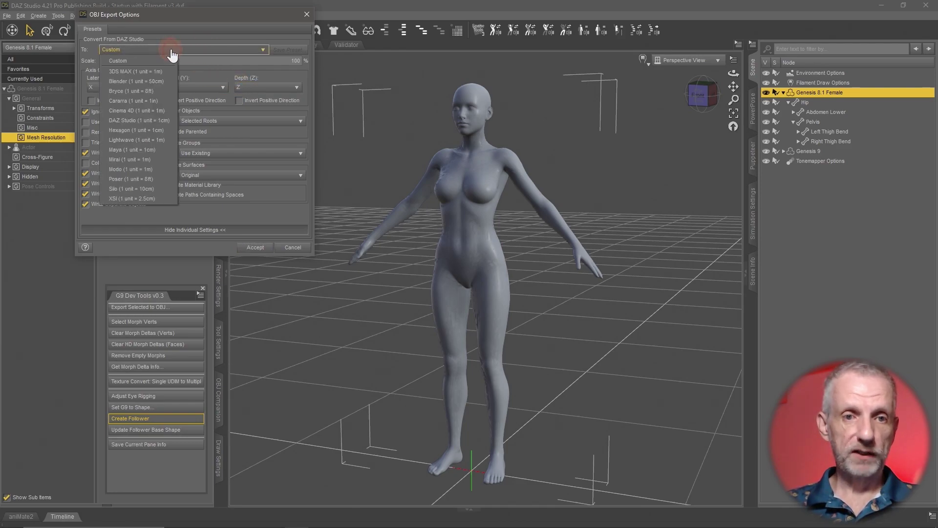
{"action": "left_click", "coordinate": [160, 120]}
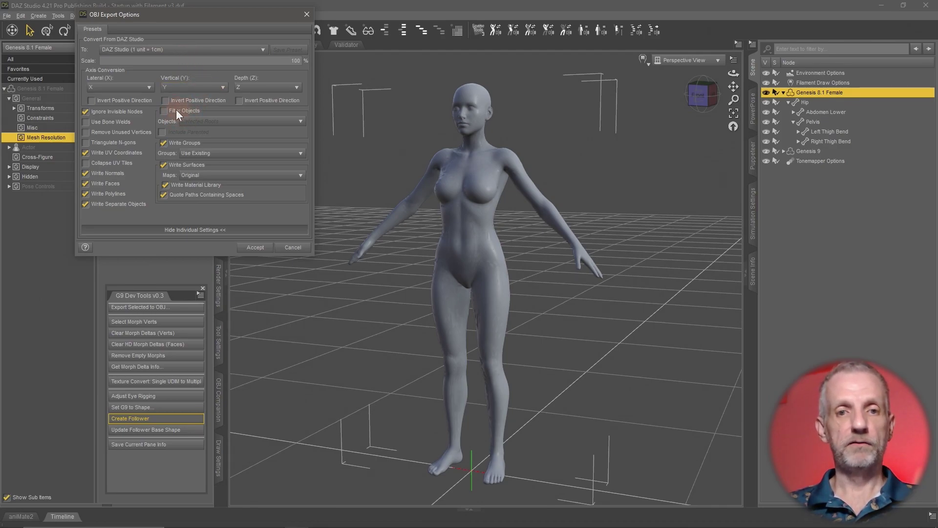
{"action": "left_click", "coordinate": [163, 110]}
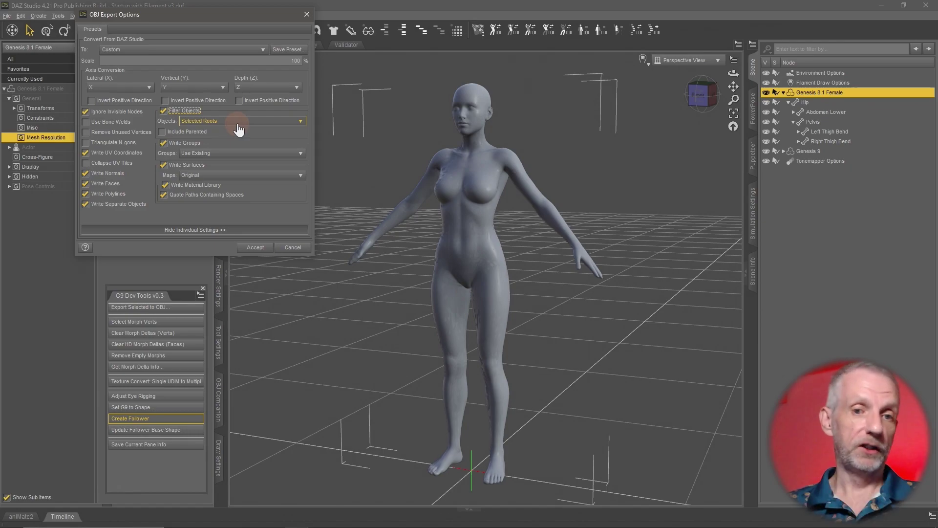
{"action": "left_click", "coordinate": [258, 247]}
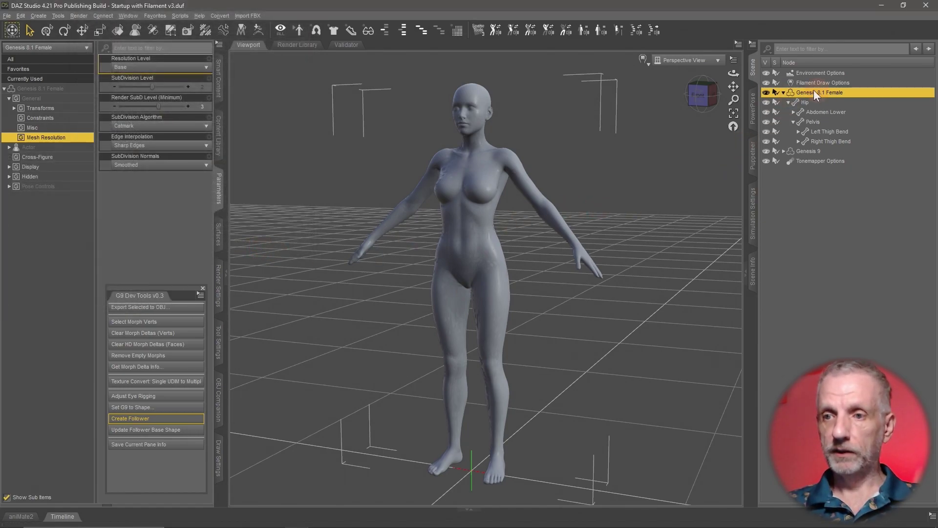
Hide Genesis 8.1 Female and import G8 Fitsuit.obj at the DAZ Studio 1 unit = 1cm scale.
{"action": "left_click", "coordinate": [783, 92]}
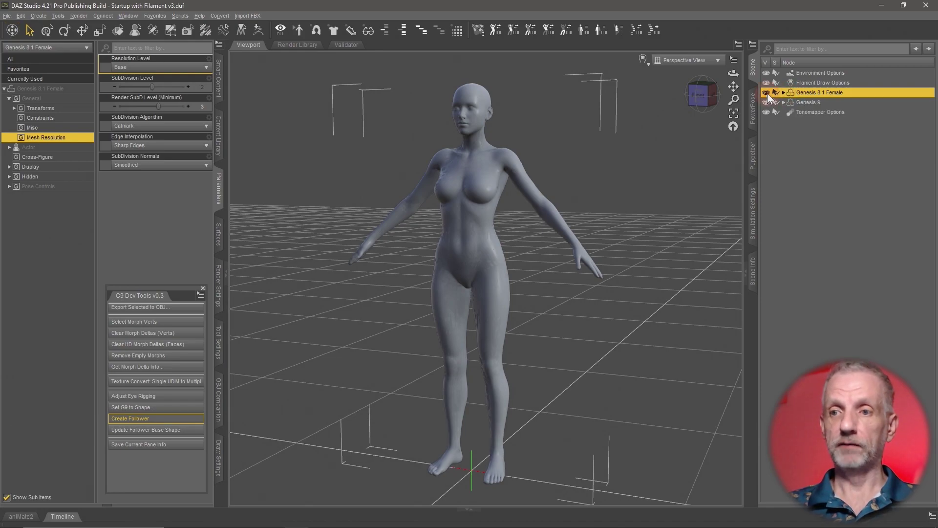
{"action": "left_click", "coordinate": [767, 93]}
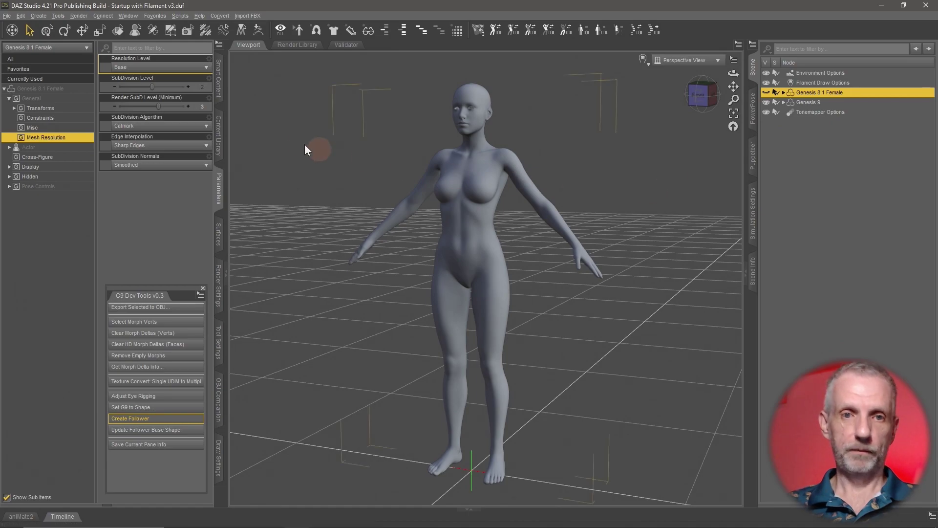
{"action": "left_click", "coordinate": [3, 16]}
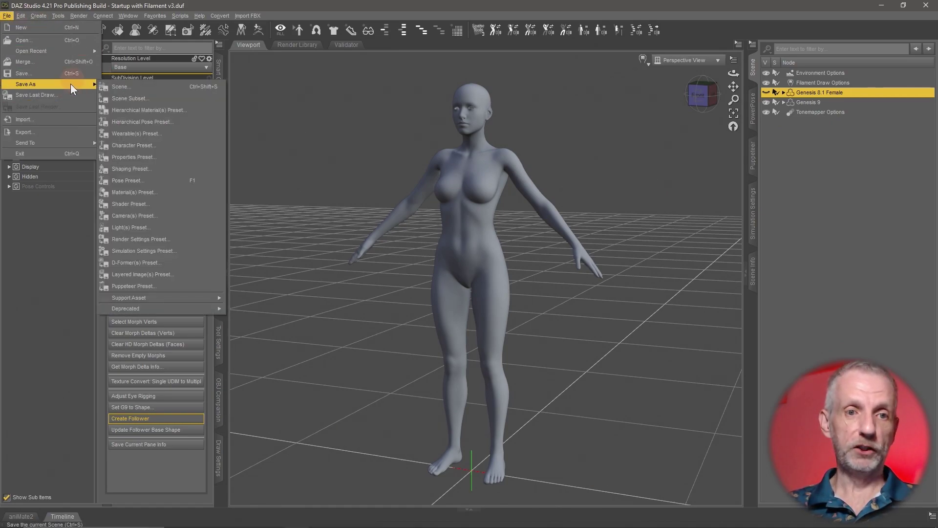
{"action": "left_click", "coordinate": [69, 114]}
{"action": "left_click", "coordinate": [177, 101]}
{"action": "left_click", "coordinate": [421, 324]}
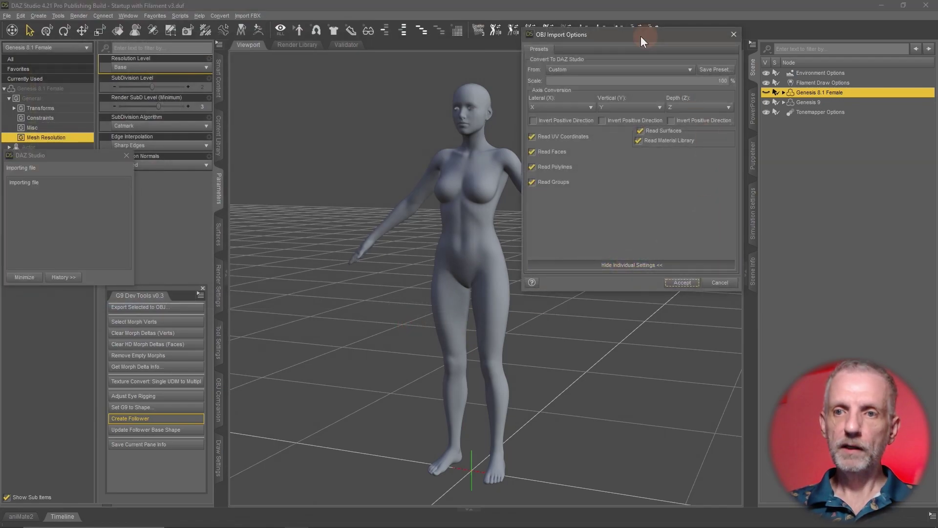
{"action": "left_click", "coordinate": [681, 70]}
{"action": "left_click", "coordinate": [594, 142]}
{"action": "left_click", "coordinate": [675, 281]}
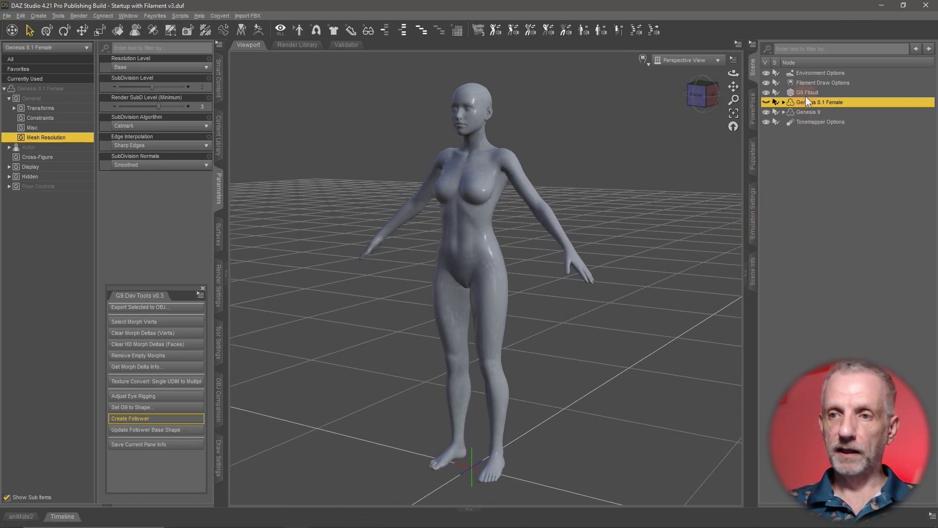
Give the G8 Fitsuit material a green Base Color (0.015, 0.18, 0.051).
{"action": "left_click", "coordinate": [824, 93]}
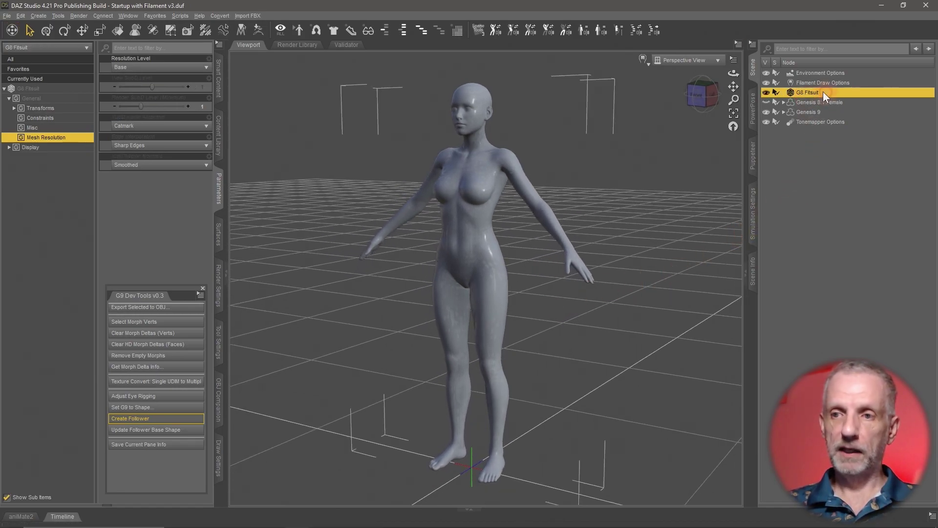
{"action": "left_click", "coordinate": [218, 234]}
{"action": "left_click", "coordinate": [36, 96]}
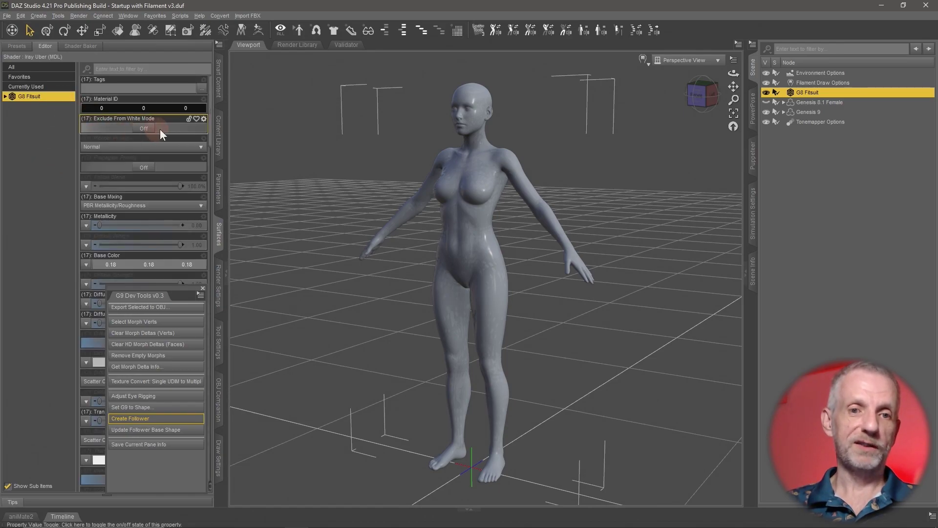
{"action": "left_click", "coordinate": [156, 264]}
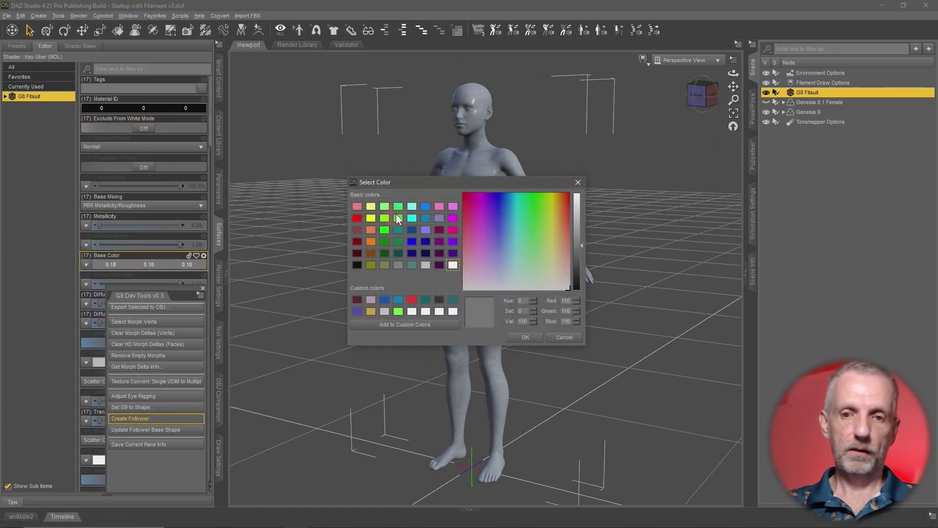
{"action": "left_click_drag", "start_coordinate": [506, 228], "coordinate": [527, 225]}
{"action": "left_click", "coordinate": [532, 337]}
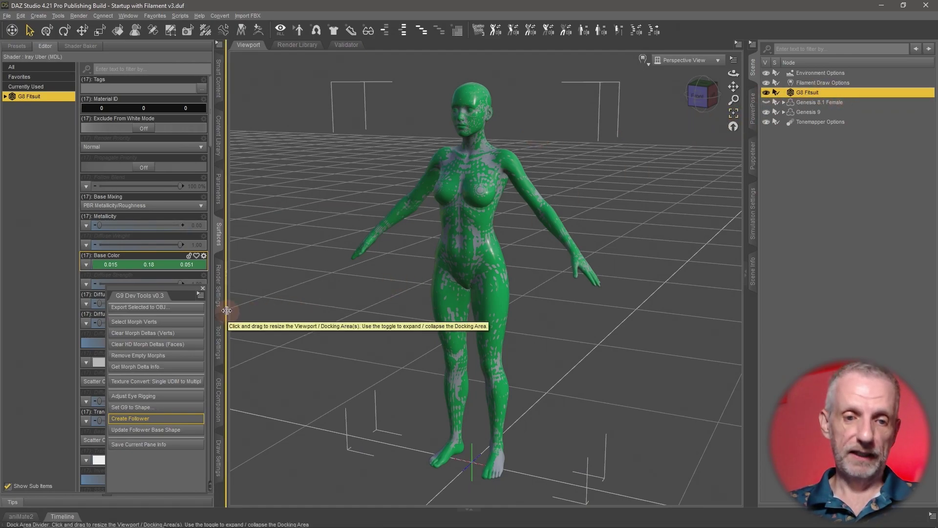
Make the G8 Fitsuit a follower of Genesis 9 with G9 Dev Tools' Create Follower.
{"action": "left_click_drag", "start_coordinate": [176, 287], "coordinate": [298, 285]}
{"action": "left_click", "coordinate": [284, 419]}
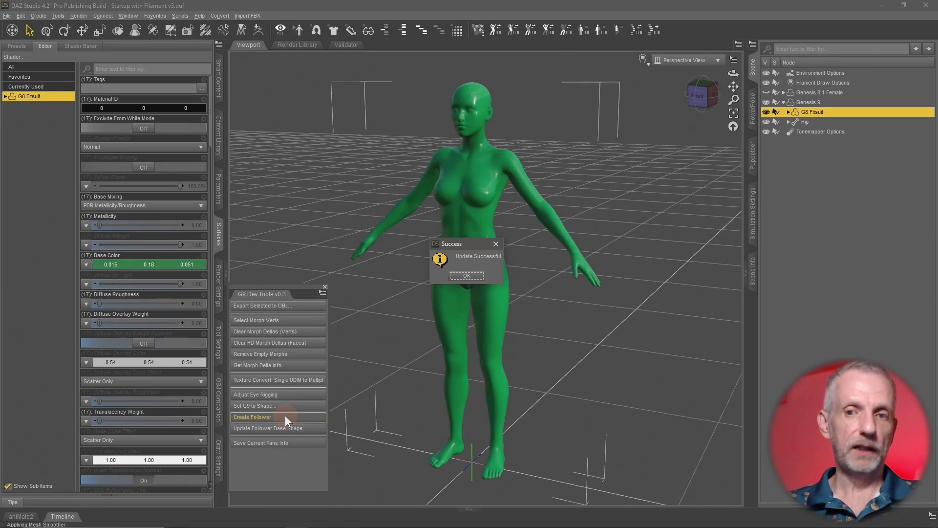
{"action": "left_click", "coordinate": [466, 276]}
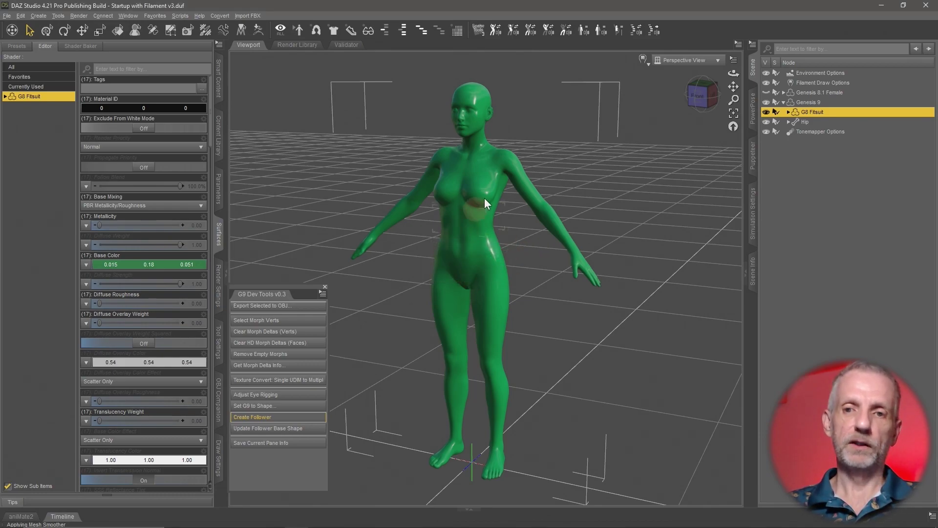
{"action": "left_click_drag", "start_coordinate": [523, 222], "coordinate": [524, 221]}
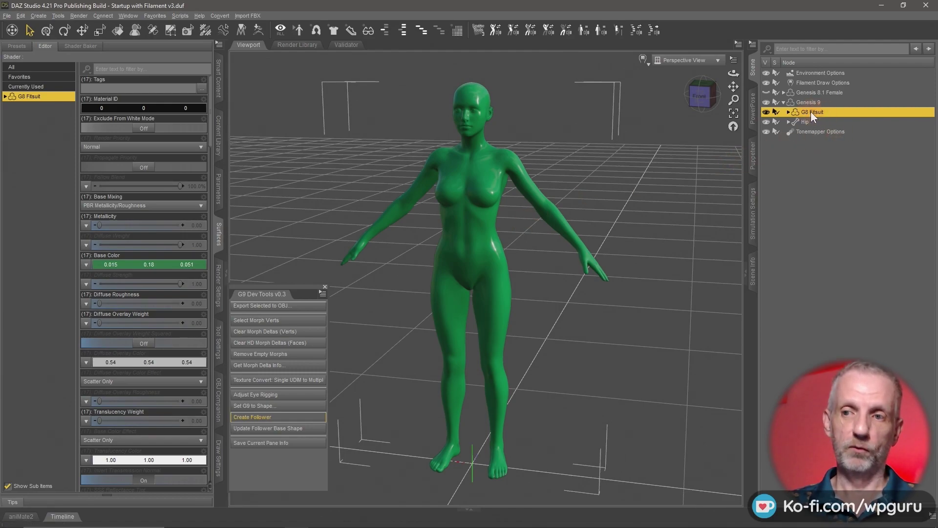
Set the fitsuit's Mesh Smoothing Enable Smoothing to Off.
{"action": "left_click", "coordinate": [218, 188]}
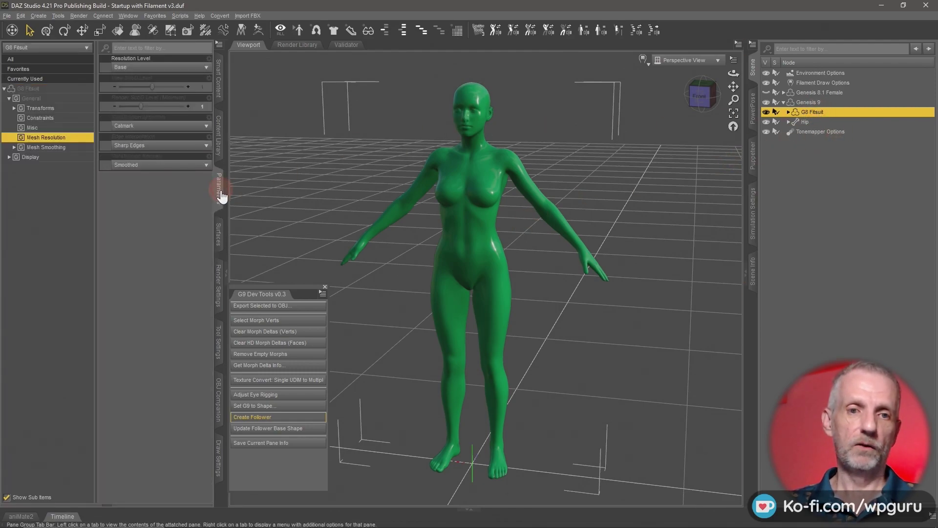
{"action": "left_click", "coordinate": [66, 147]}
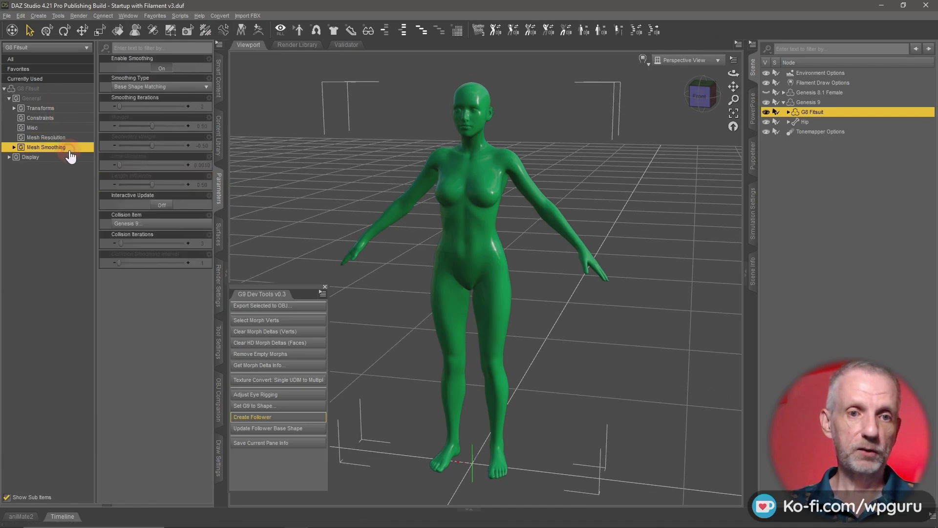
{"action": "left_click", "coordinate": [169, 70]}
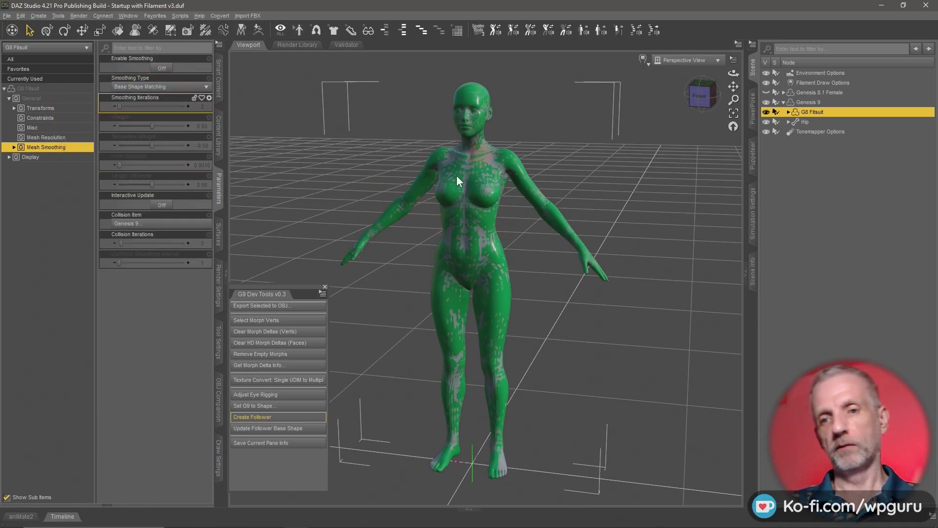
{"action": "left_click_drag", "start_coordinate": [461, 200], "coordinate": [478, 189], "text": "alt"}
{"action": "scroll", "coordinate": [486, 279], "scroll_direction": "up", "scroll_amount": 2}
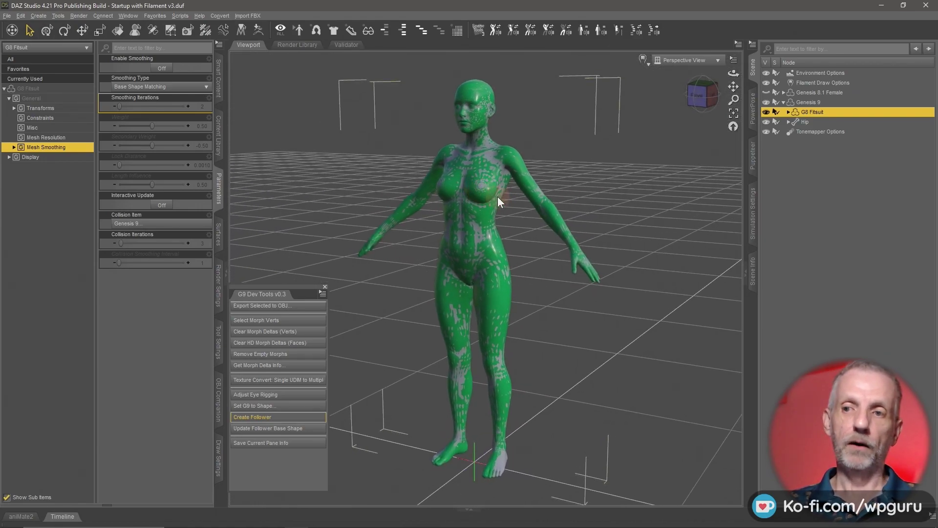
Select the Genesis 9 figure in the Scene pane.
{"action": "left_click", "coordinate": [816, 100]}
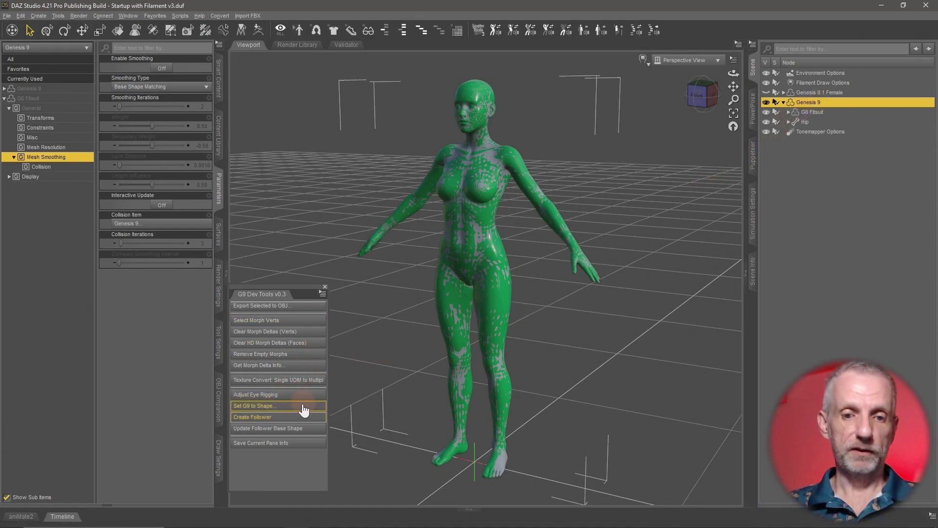
Set Genesis 9's Genesis 8 Female morph to -100% from the Favorites parameters.
{"action": "left_click", "coordinate": [81, 69]}
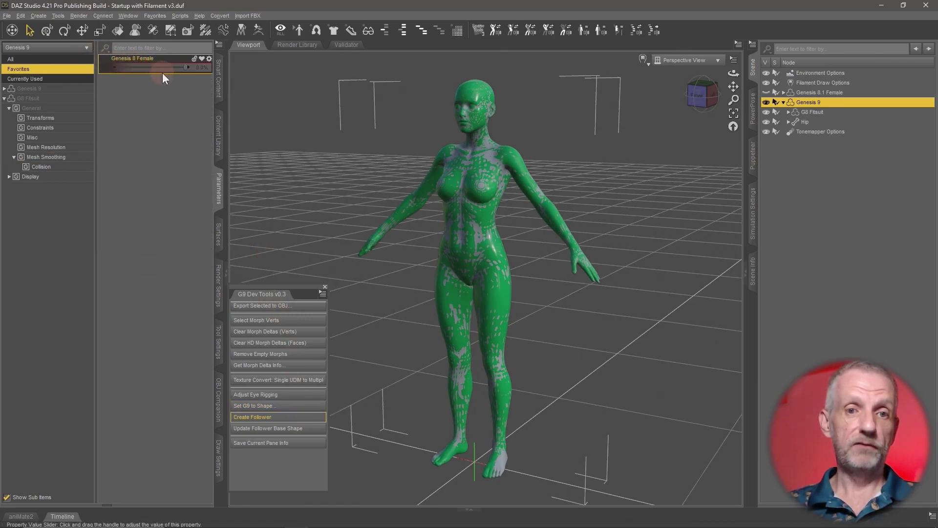
{"action": "left_click_drag", "start_coordinate": [185, 68], "coordinate": [55, 68]}
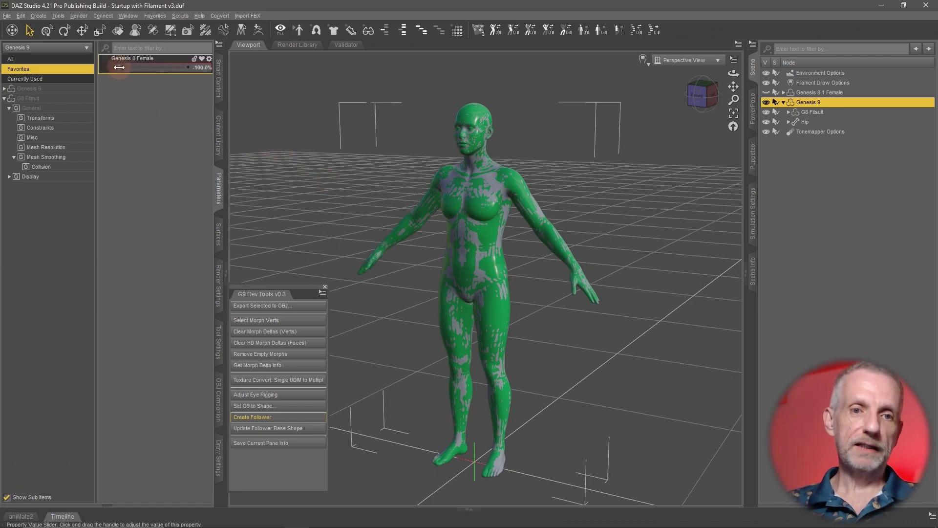
{"action": "left_click_drag", "start_coordinate": [119, 68], "coordinate": [120, 88]}
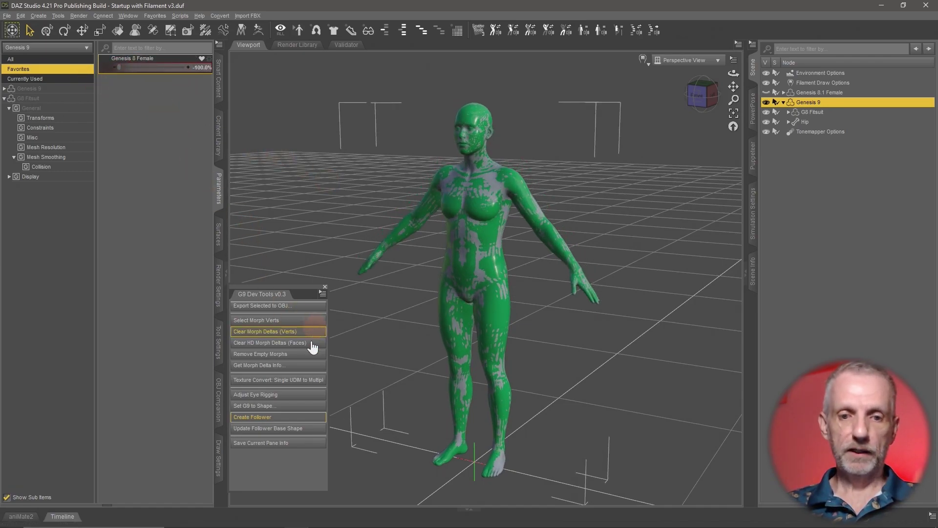
Update the G8 Fitsuit's follower base shape with the fitsuit selected.
{"action": "left_click", "coordinate": [307, 430]}
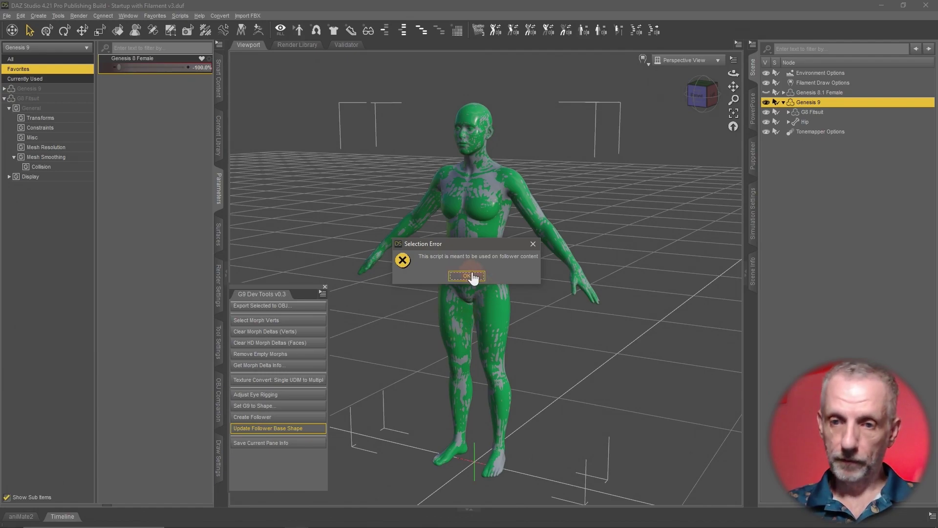
{"action": "left_click", "coordinate": [468, 276]}
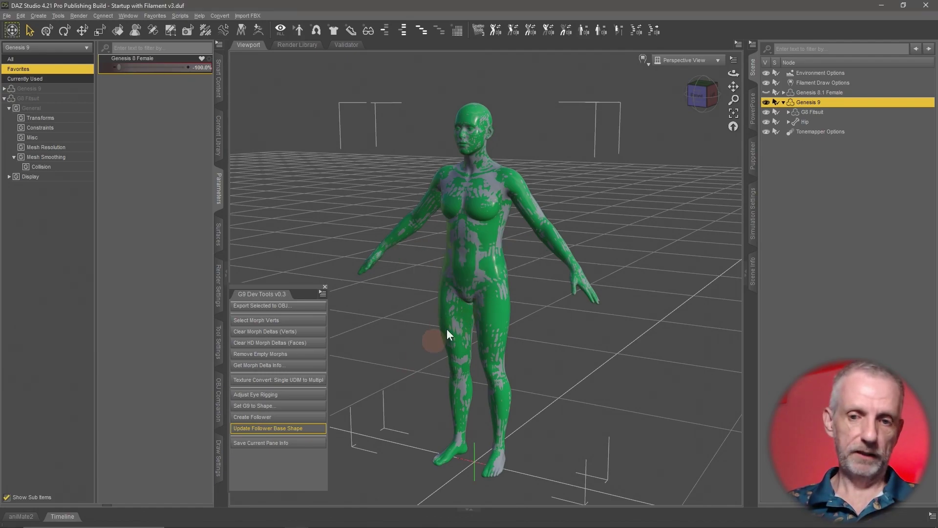
{"action": "left_click", "coordinate": [824, 112]}
{"action": "left_click", "coordinate": [306, 429]}
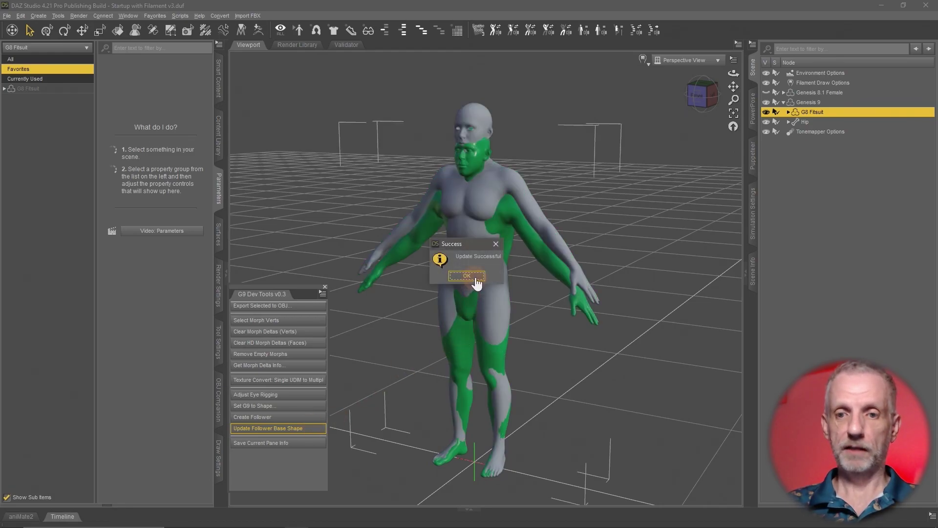
{"action": "left_click", "coordinate": [468, 276]}
{"action": "left_click_drag", "start_coordinate": [577, 327], "coordinate": [579, 323], "text": "alt"}
Run Set G9 to Shape on Genesis 9, restoring it from the Genesis 8 Female shape.
{"action": "left_click", "coordinate": [824, 102]}
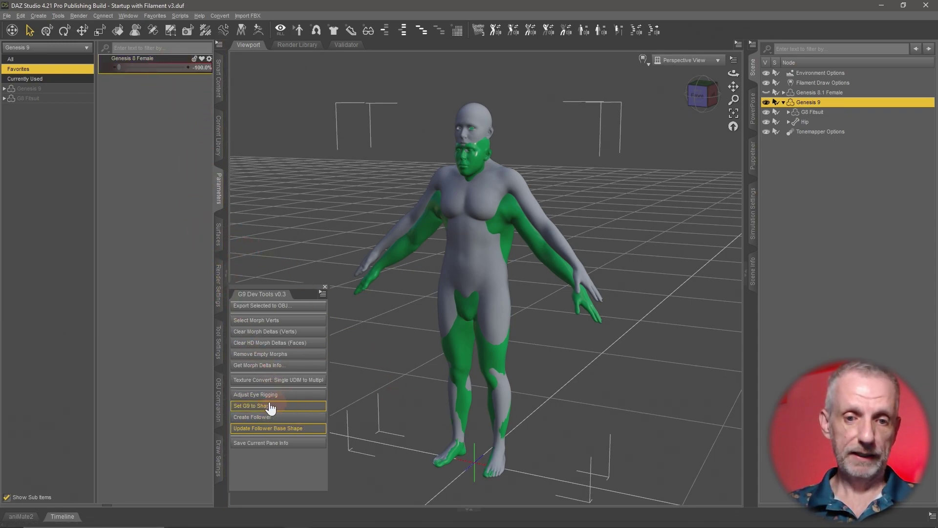
{"action": "left_click", "coordinate": [287, 406]}
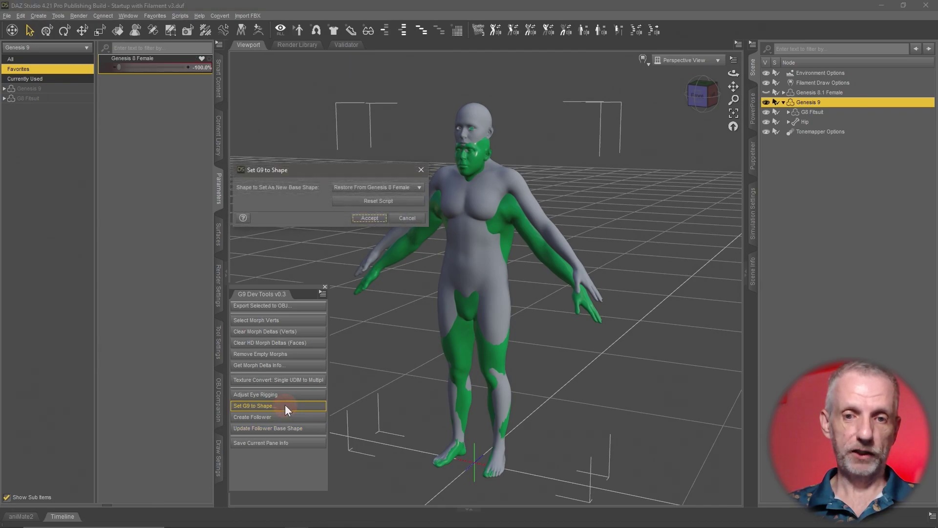
{"action": "left_click", "coordinate": [371, 220]}
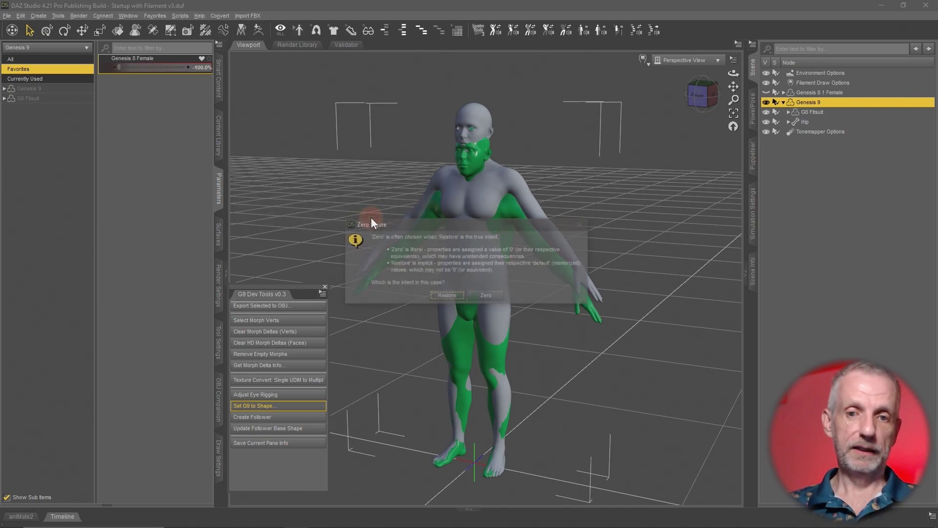
{"action": "left_click", "coordinate": [454, 296]}
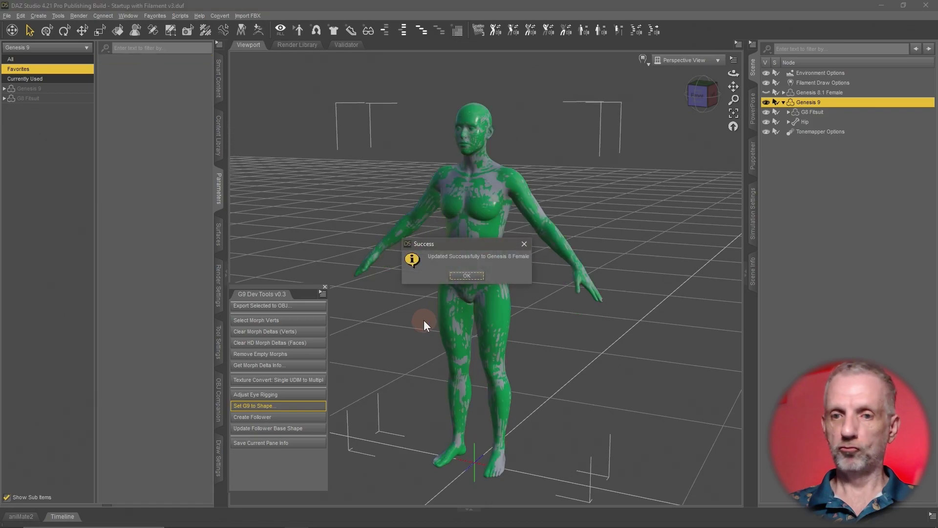
{"action": "left_click", "coordinate": [467, 276]}
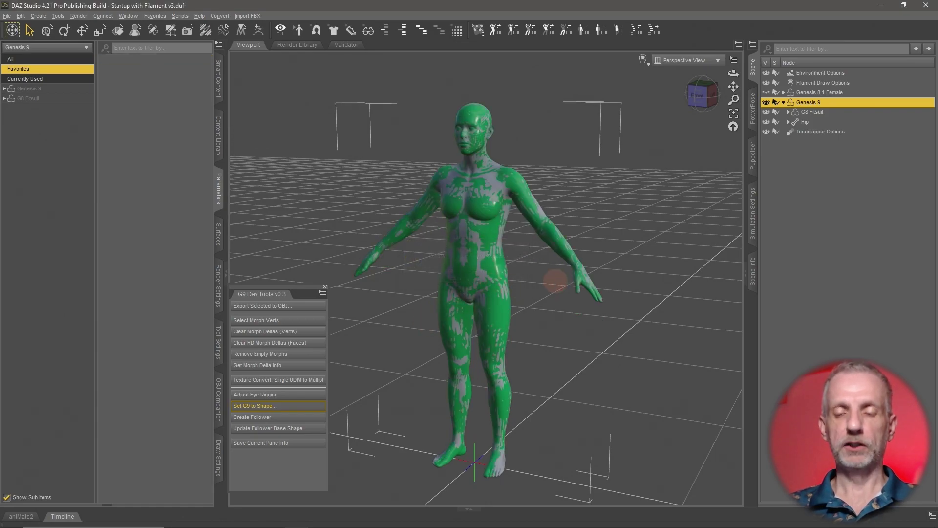
{"action": "left_click_drag", "start_coordinate": [554, 274], "coordinate": [557, 285], "text": "alt"}
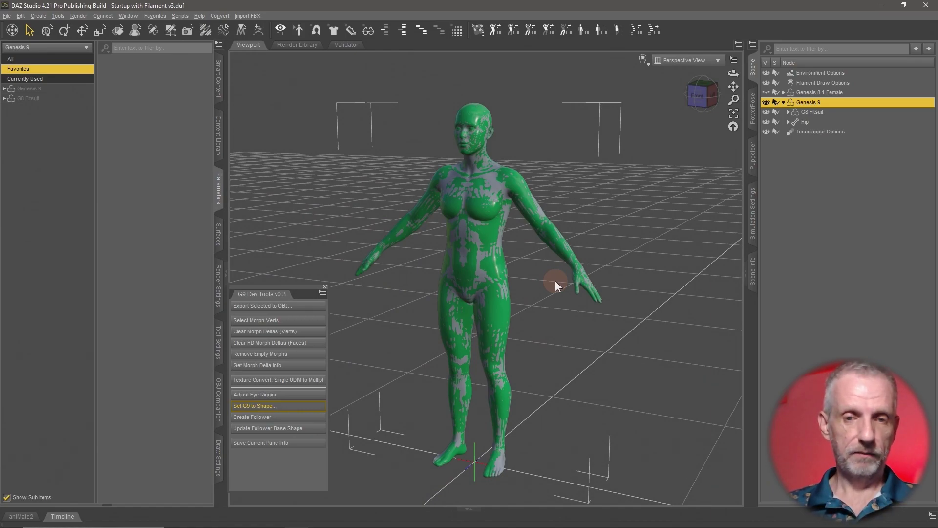
Close G9 Dev Tools and dial Genesis 9's Actor > People Angela 9 morph to 100%.
{"action": "left_click", "coordinate": [325, 287]}
{"action": "left_click_drag", "start_coordinate": [413, 277], "coordinate": [581, 230], "text": "alt"}
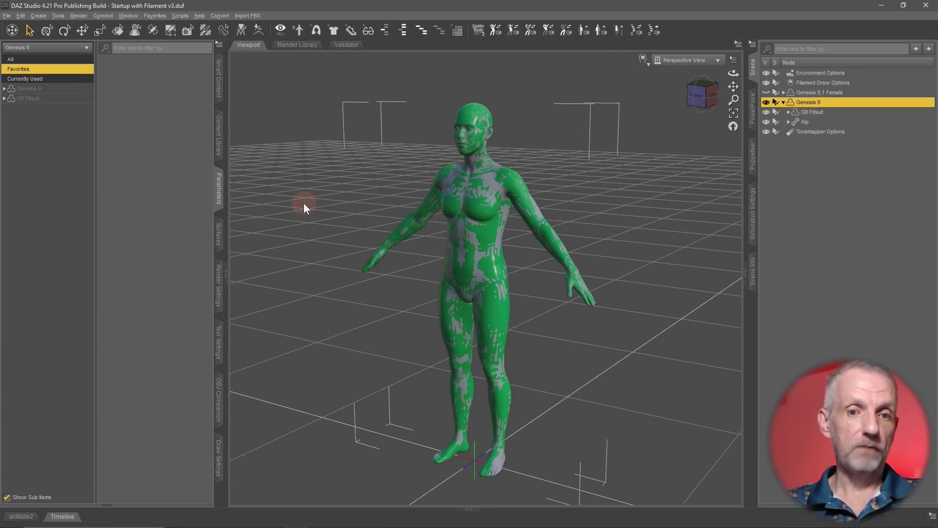
{"action": "left_click", "coordinate": [63, 90]}
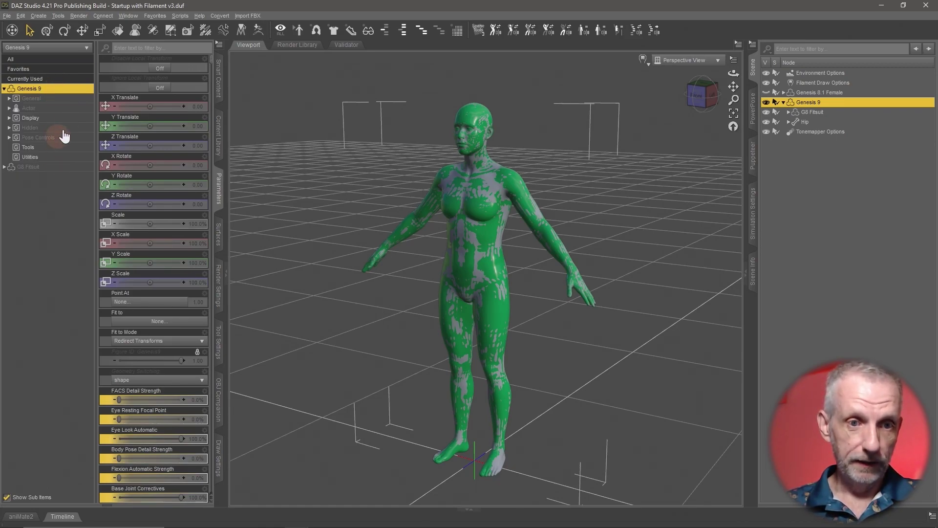
{"action": "left_click", "coordinate": [65, 108]}
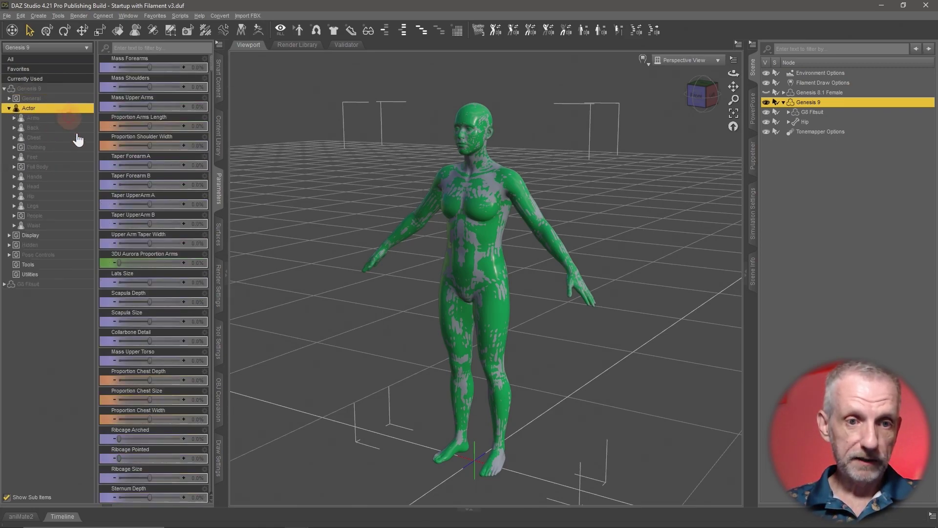
{"action": "left_click", "coordinate": [66, 215]}
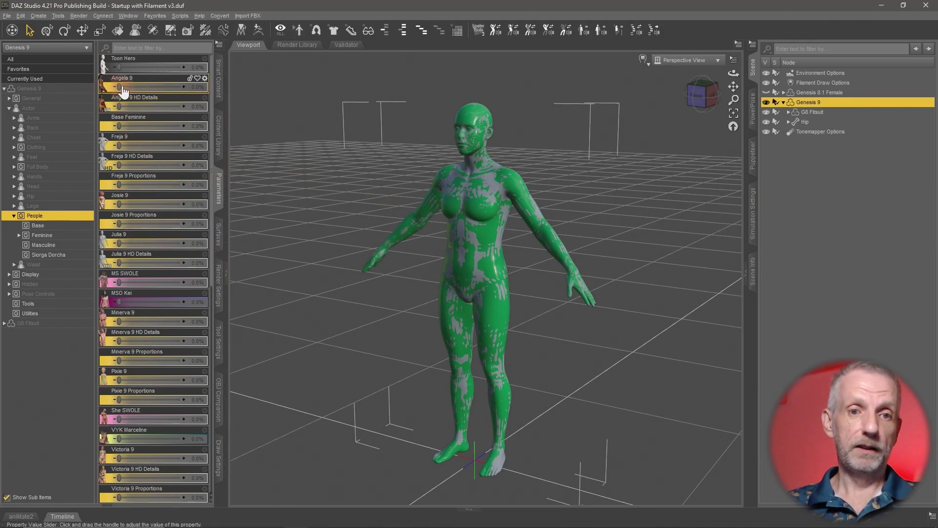
{"action": "left_click_drag", "start_coordinate": [122, 88], "coordinate": [616, 122]}
{"action": "left_click_drag", "start_coordinate": [342, 294], "coordinate": [497, 208]}
Hide the grey Genesis 8.1 Female and ease Angela 9 down to 94.5%.
{"action": "left_click", "coordinate": [764, 102]}
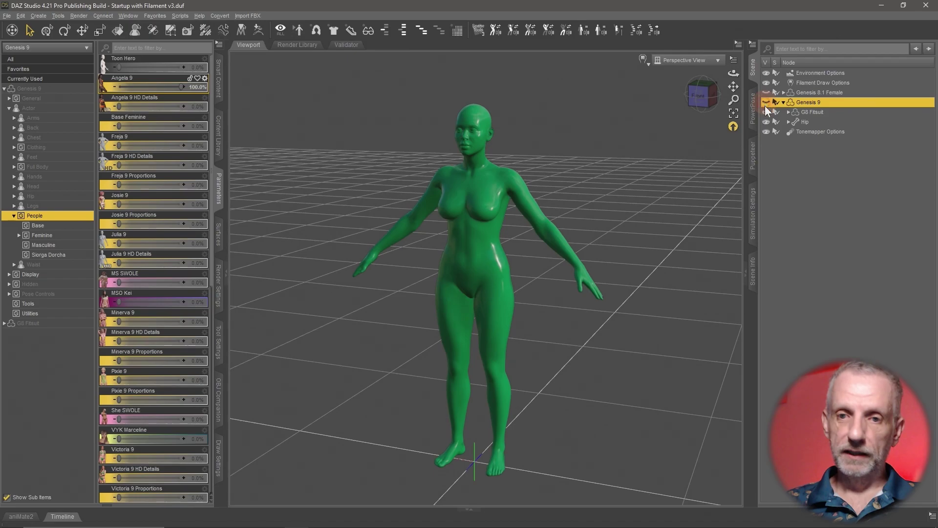
{"action": "left_click_drag", "start_coordinate": [562, 197], "coordinate": [536, 200]}
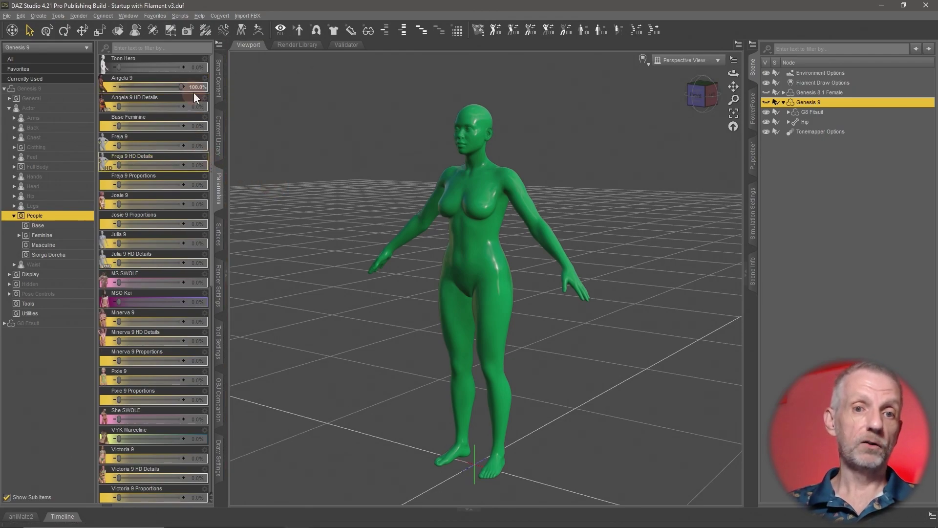
{"action": "left_click_drag", "start_coordinate": [181, 89], "coordinate": [79, 90]}
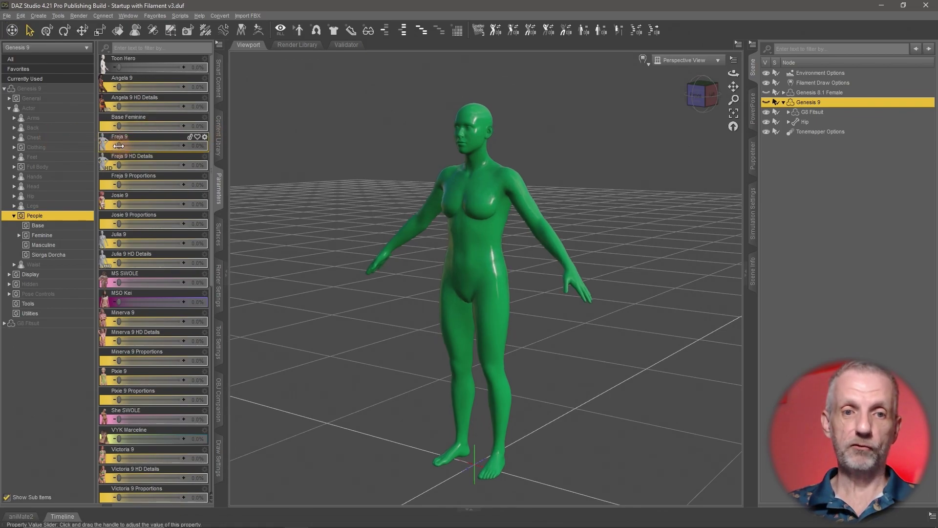
Test the Freja 9, Josie 9 and Julia 9 morphs, then set Angela 9 back to 100%.
{"action": "left_click_drag", "start_coordinate": [118, 145], "coordinate": [235, 204]}
{"action": "left_click_drag", "start_coordinate": [183, 146], "coordinate": [79, 151]}
{"action": "left_click_drag", "start_coordinate": [118, 204], "coordinate": [79, 209]}
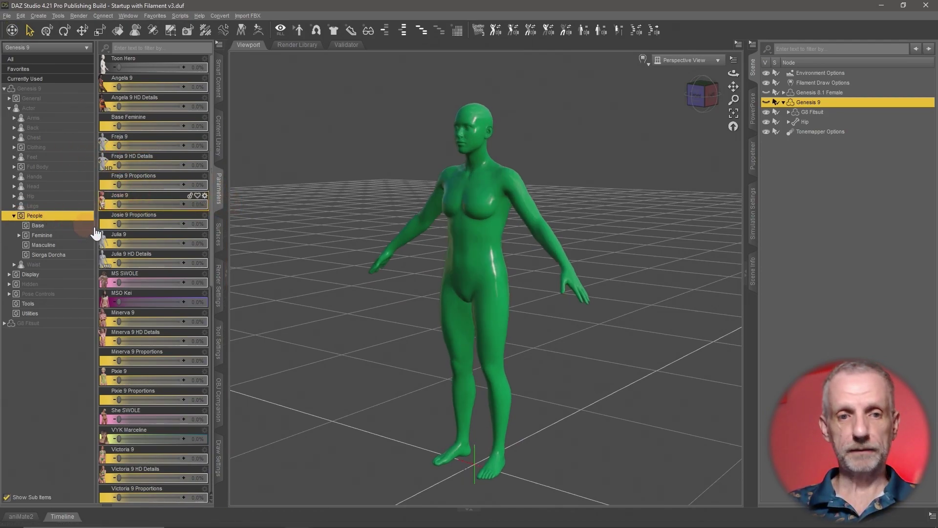
{"action": "left_click_drag", "start_coordinate": [169, 245], "coordinate": [386, 313]}
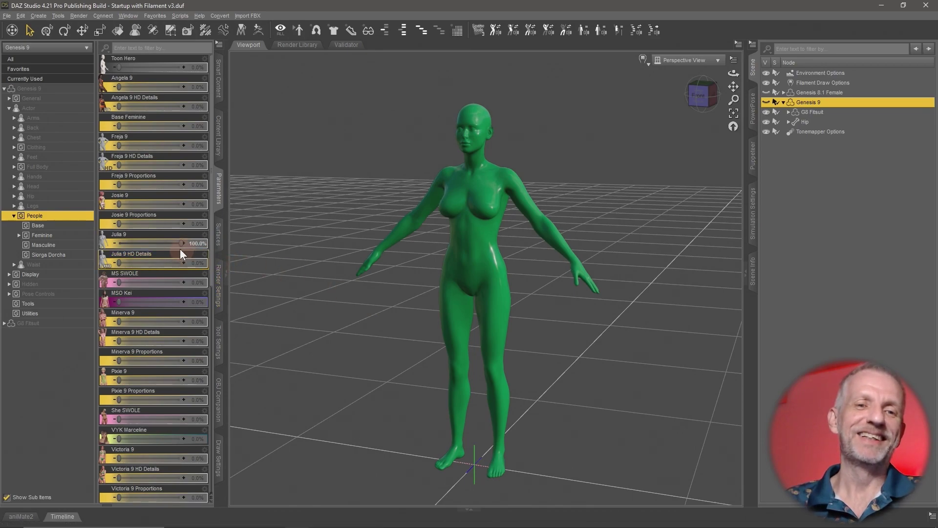
{"action": "left_click_drag", "start_coordinate": [117, 245], "coordinate": [56, 251]}
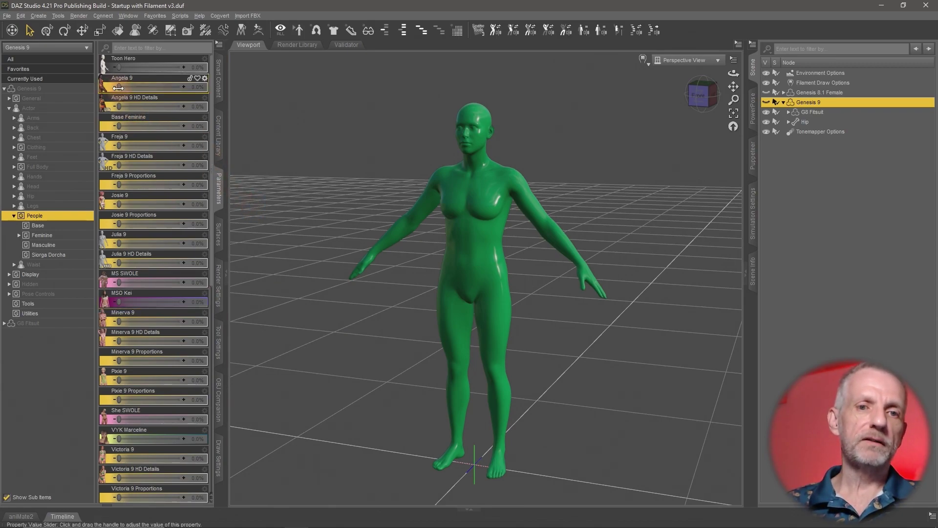
{"action": "left_click_drag", "start_coordinate": [117, 88], "coordinate": [344, 198]}
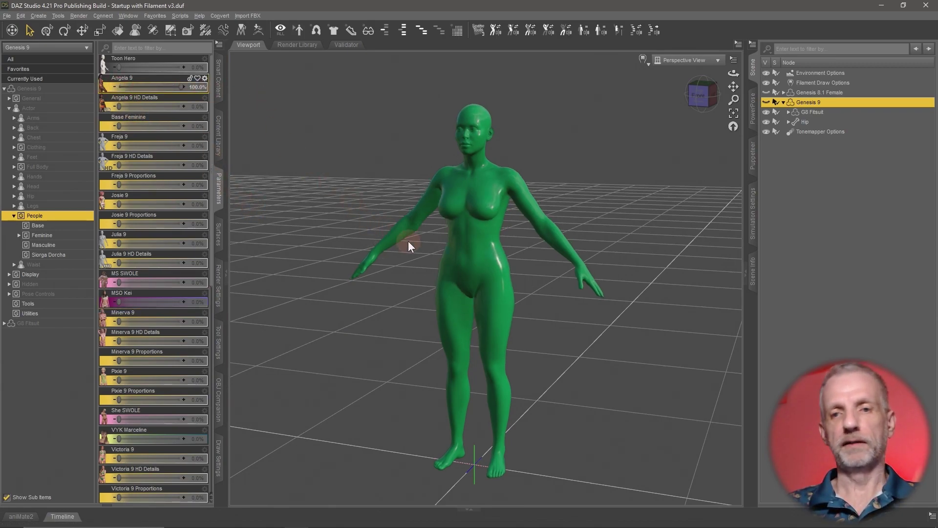
{"action": "left_click_drag", "start_coordinate": [427, 247], "coordinate": [427, 247]}
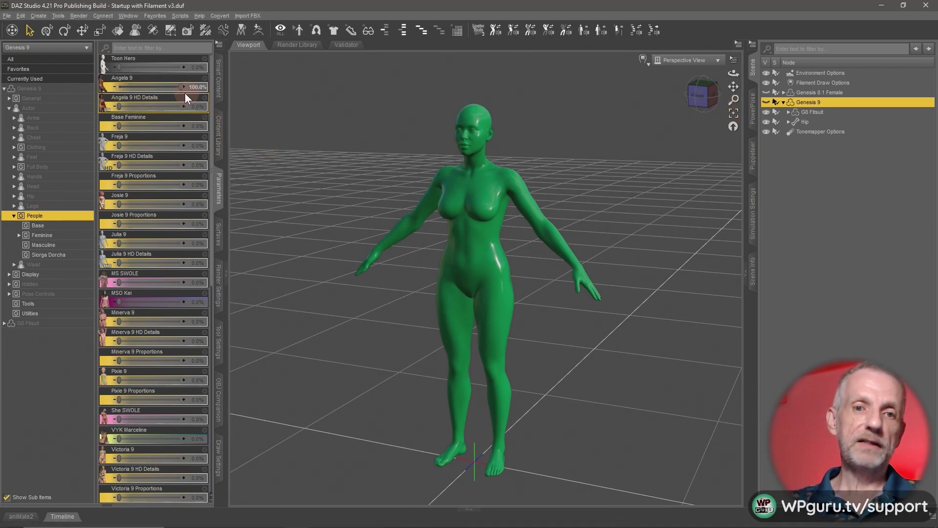
Zero Angela 9 and set Genesis 9's Hidden > Clones Genesis 8 Female clone to 100%.
{"action": "left_click_drag", "start_coordinate": [179, 87], "coordinate": [84, 94]}
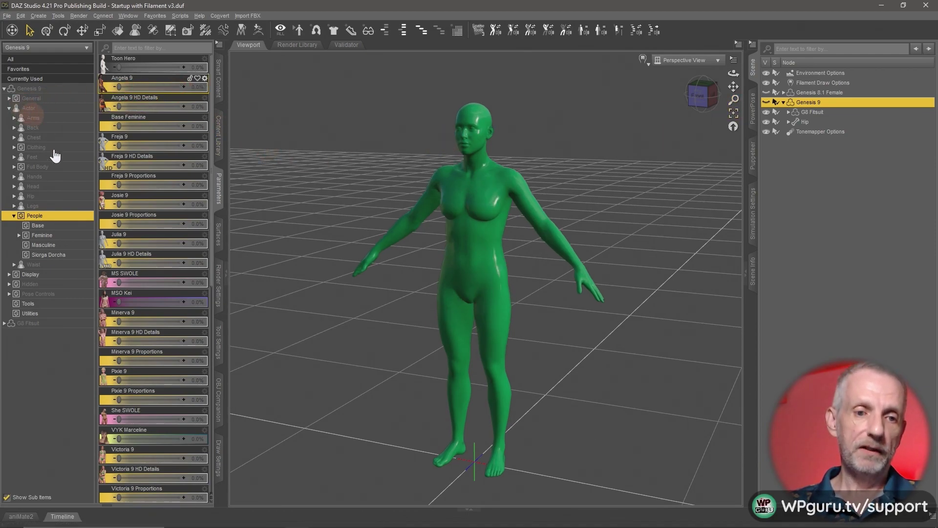
{"action": "double_click", "coordinate": [73, 284]}
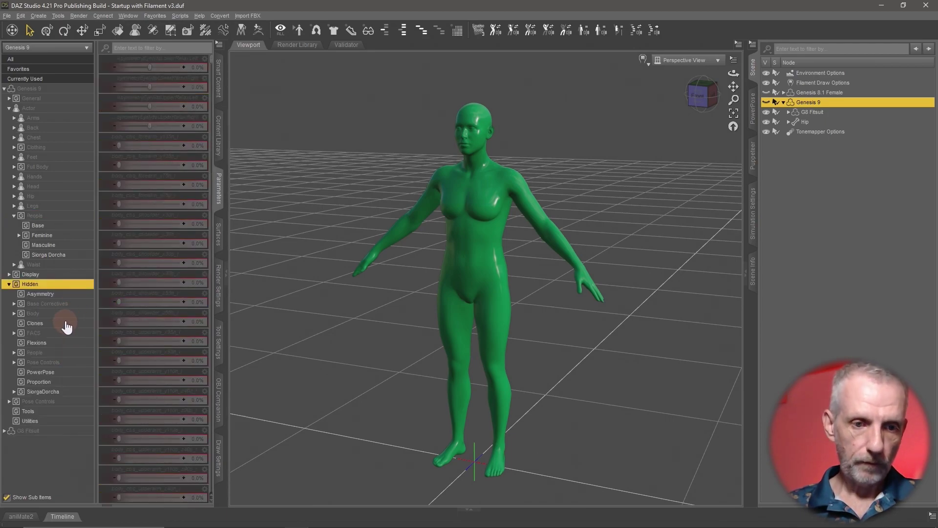
{"action": "left_click", "coordinate": [67, 323]}
{"action": "mouse_move", "coordinate": [154, 166]}
{"action": "left_mouse_down"}
{"action": "mouse_move", "coordinate": [284, 157]}
{"action": "mouse_move", "coordinate": [455, 165]}
{"action": "mouse_move", "coordinate": [527, 186]}
{"action": "left_mouse_up"}
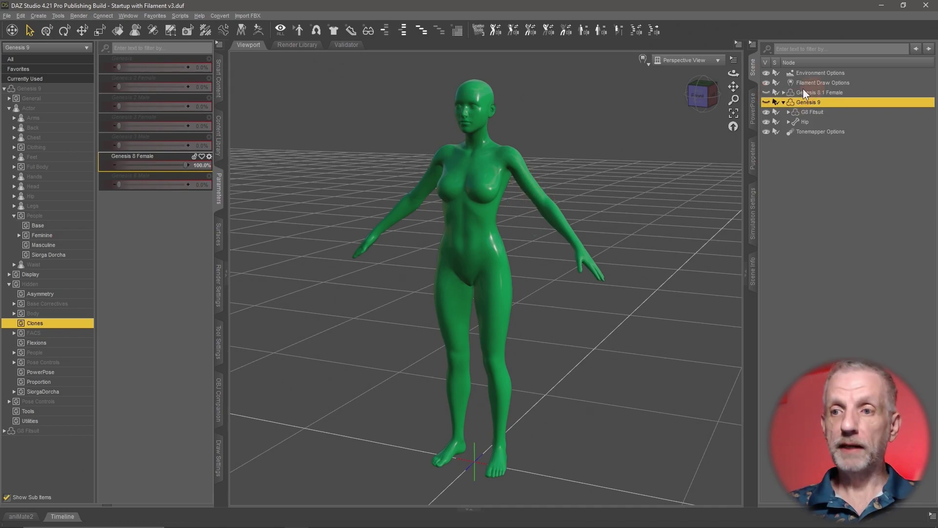
Make the Genesis 8.1 Female figure visible again for comparison.
{"action": "left_click", "coordinate": [825, 93]}
{"action": "left_click", "coordinate": [766, 93]}
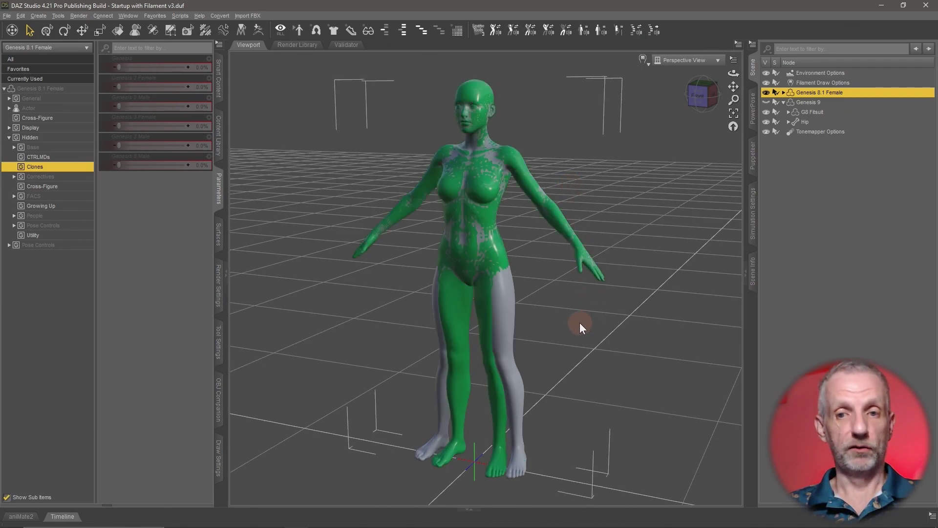
{"action": "left_click_drag", "start_coordinate": [547, 311], "coordinate": [540, 314]}
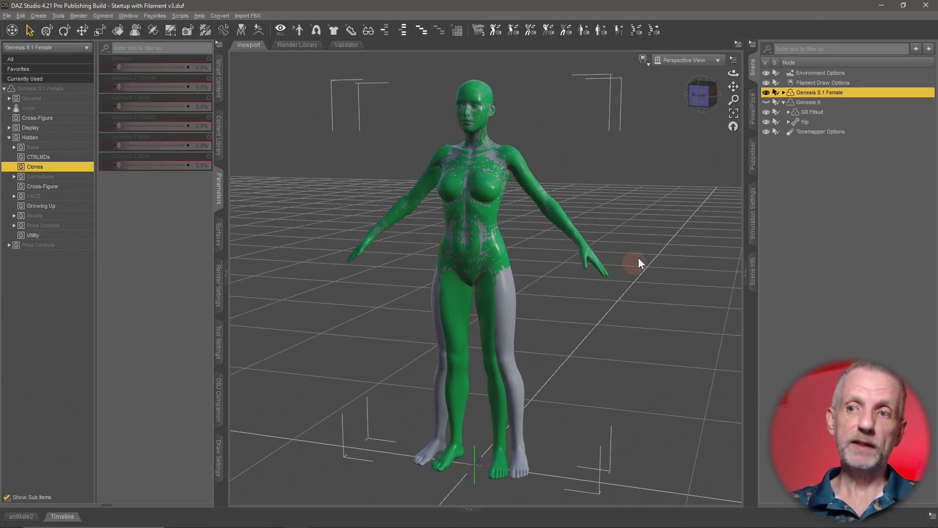
Set Genesis 9's left thigh Side-Side to 6.50.
{"action": "left_click", "coordinate": [823, 99]}
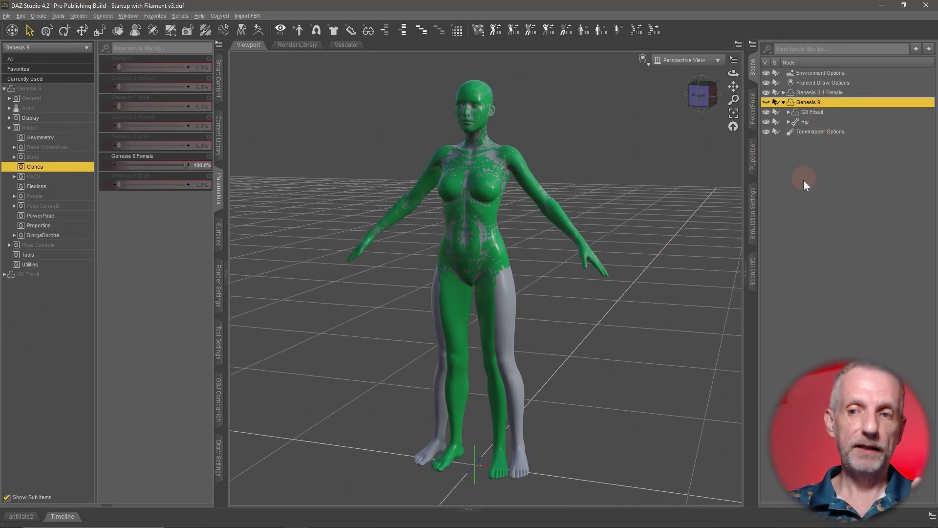
{"action": "left_click", "coordinate": [752, 116]}
{"action": "left_click", "coordinate": [860, 282]}
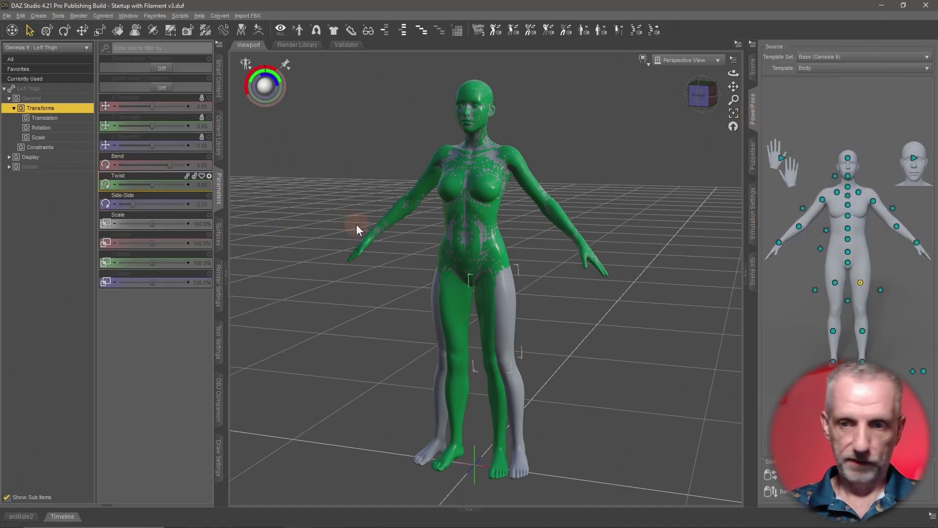
{"action": "left_click_drag", "start_coordinate": [161, 204], "coordinate": [169, 204]}
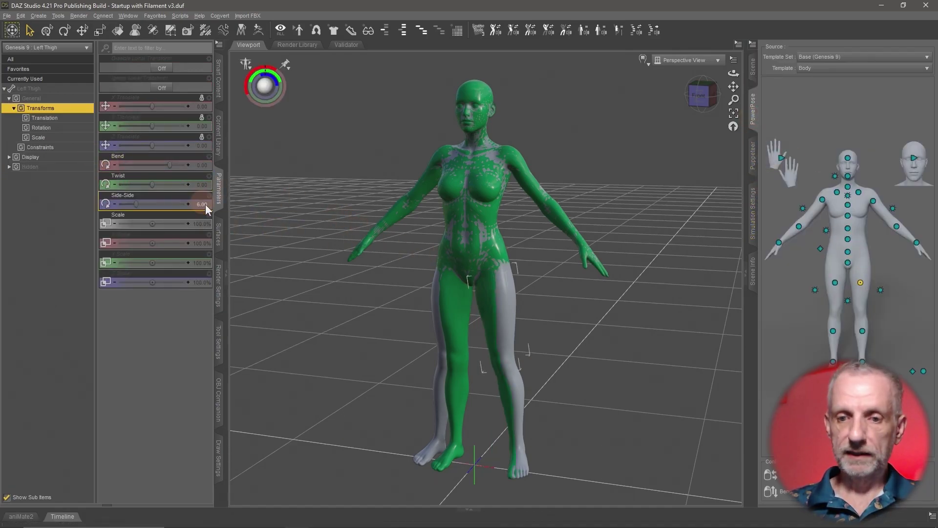
{"action": "scroll", "coordinate": [427, 375], "scroll_direction": "down", "scroll_amount": 3}
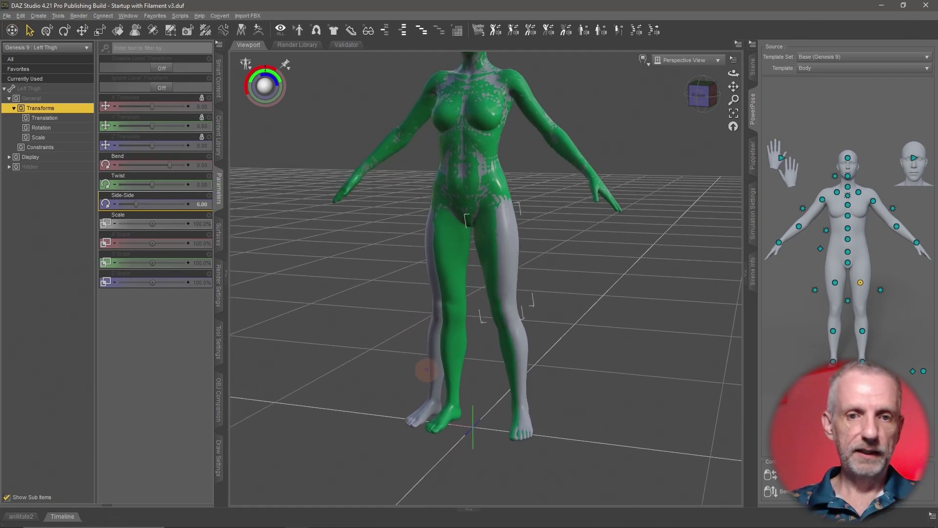
{"action": "left_click", "coordinate": [201, 204]}
{"action": "type", "text": "7"}
{"action": "key", "text": "Return"}
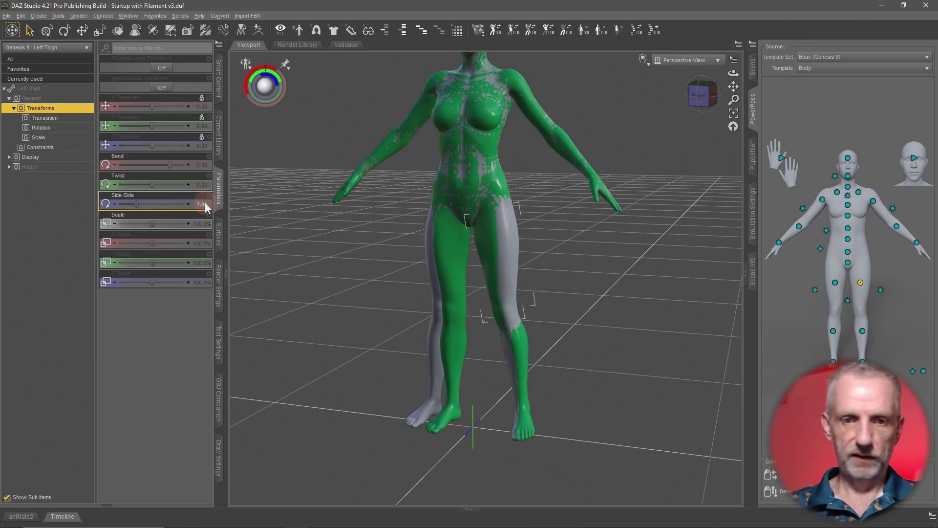
{"action": "left_click", "coordinate": [204, 204]}
{"action": "type", "text": "6.5"}
{"action": "key", "text": "Return"}
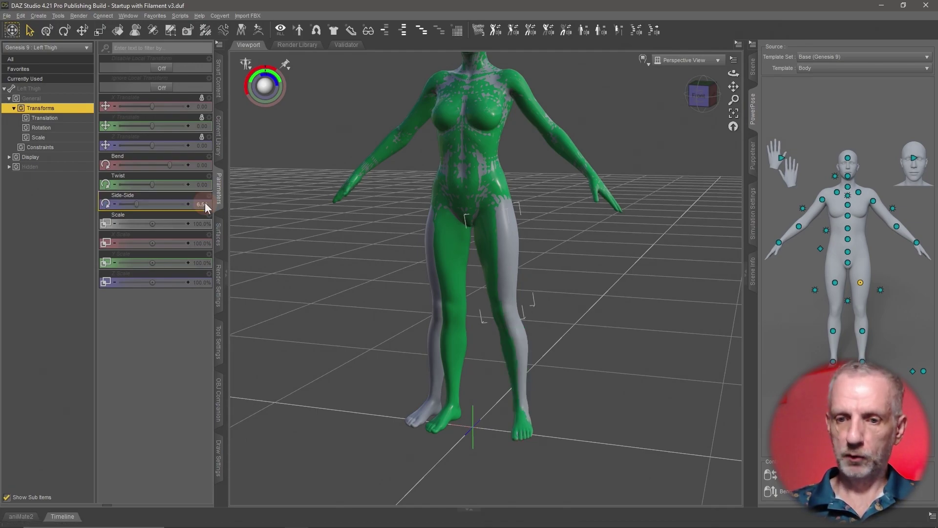
{"action": "scroll", "coordinate": [471, 288], "scroll_direction": "up", "scroll_amount": 4}
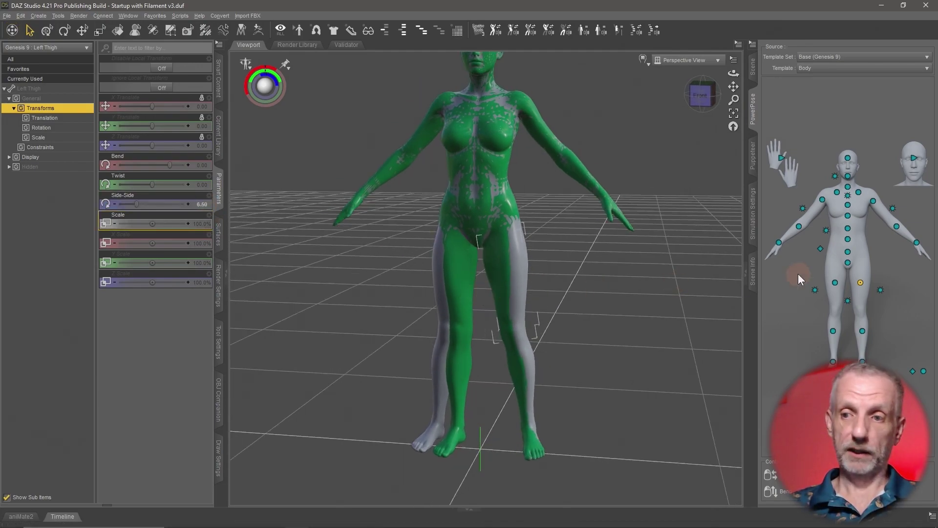
Set Genesis 9's right thigh Side-Side to -6.50.
{"action": "left_click", "coordinate": [836, 284]}
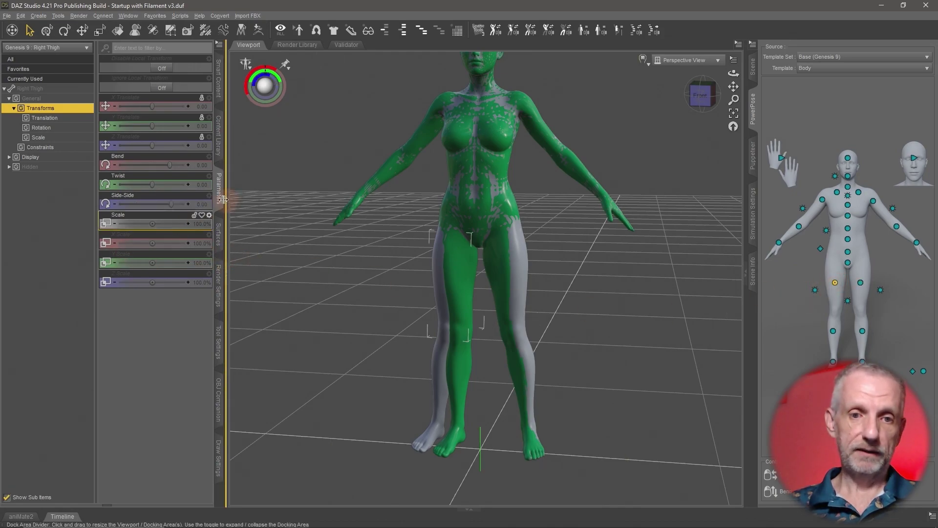
{"action": "left_click", "coordinate": [202, 205]}
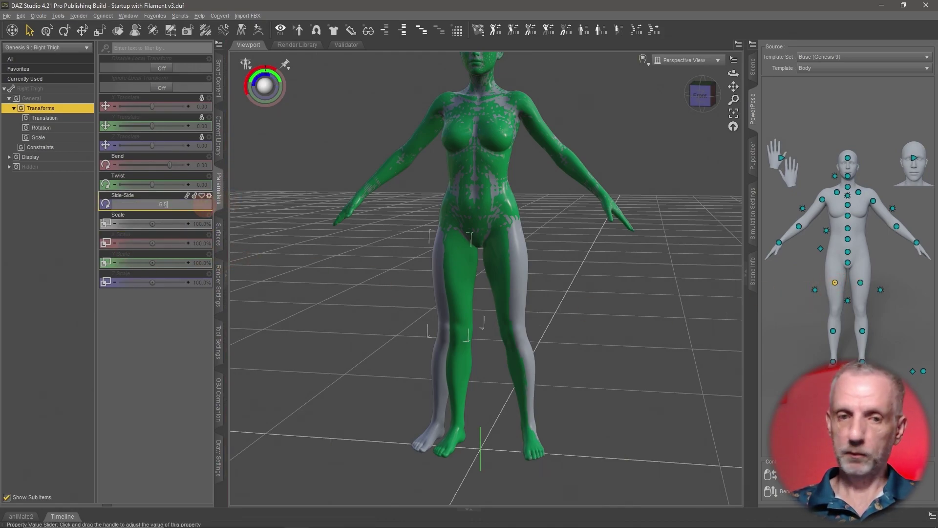
{"action": "type", "text": "-6.5"}
{"action": "key", "text": "Return"}
{"action": "left_click_drag", "start_coordinate": [438, 293], "coordinate": [463, 279], "text": "alt"}
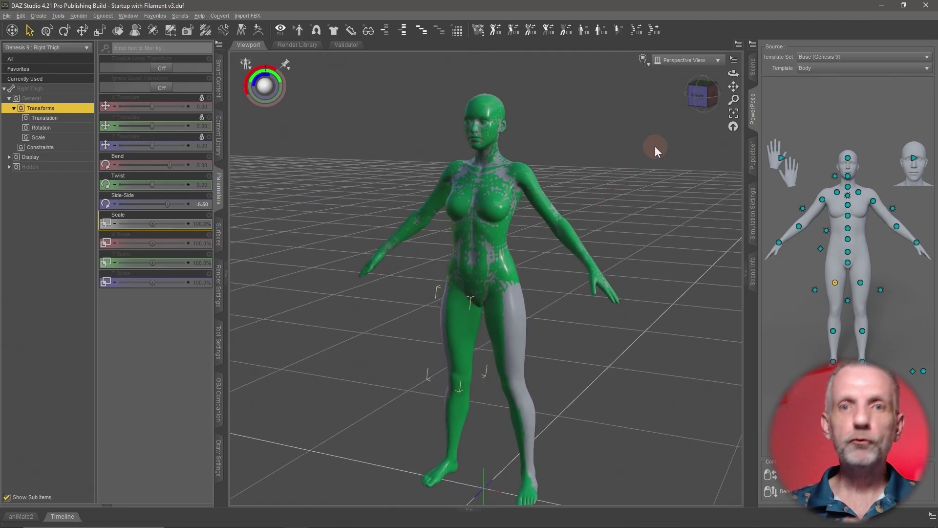
In the Scene list, hide Genesis 8.1 Female so only the green figure shows.
{"action": "left_click", "coordinate": [754, 73]}
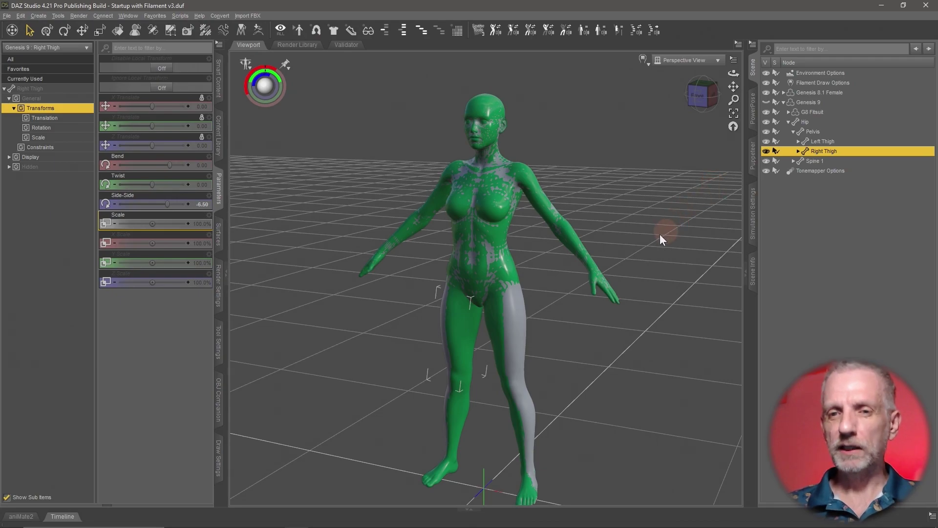
{"action": "left_click", "coordinate": [765, 92]}
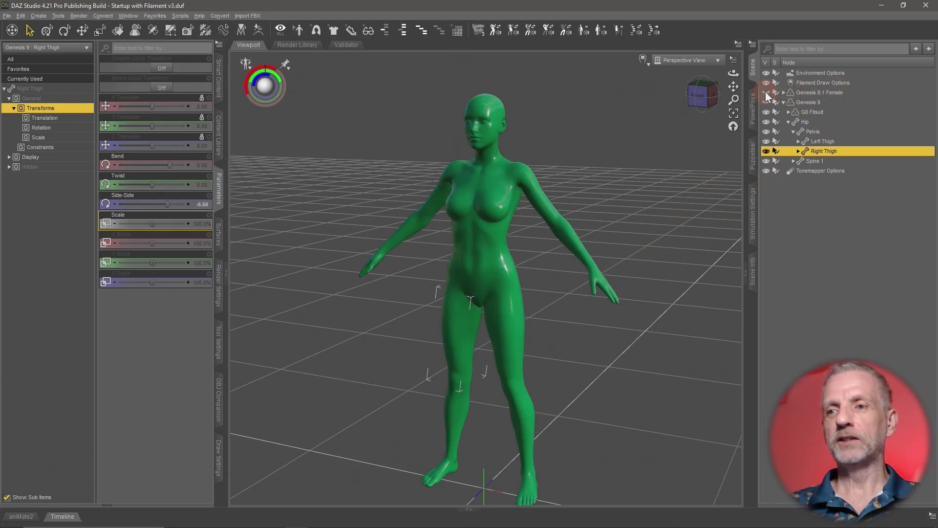
Select Genesis 9 and set its Genesis 8 Female clone shape to 0%.
{"action": "left_click_drag", "start_coordinate": [666, 168], "coordinate": [762, 178]}
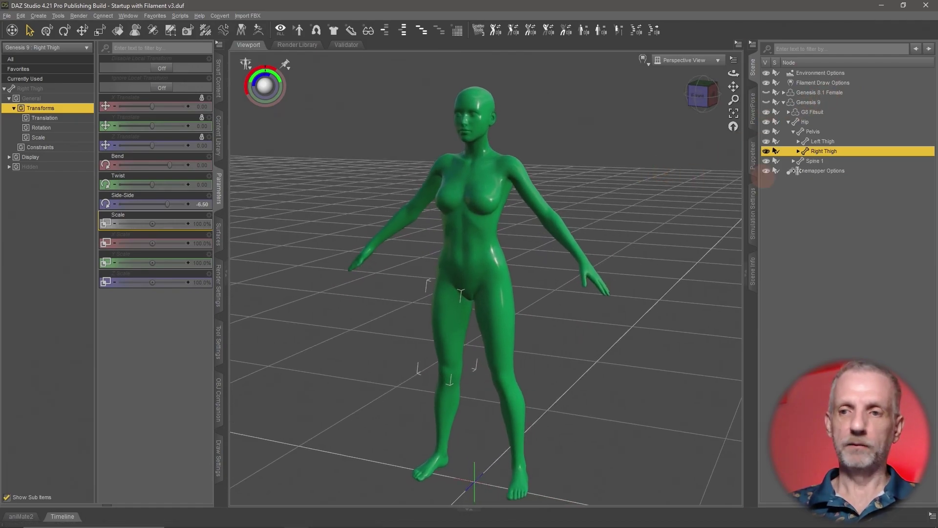
{"action": "left_click", "coordinate": [813, 104]}
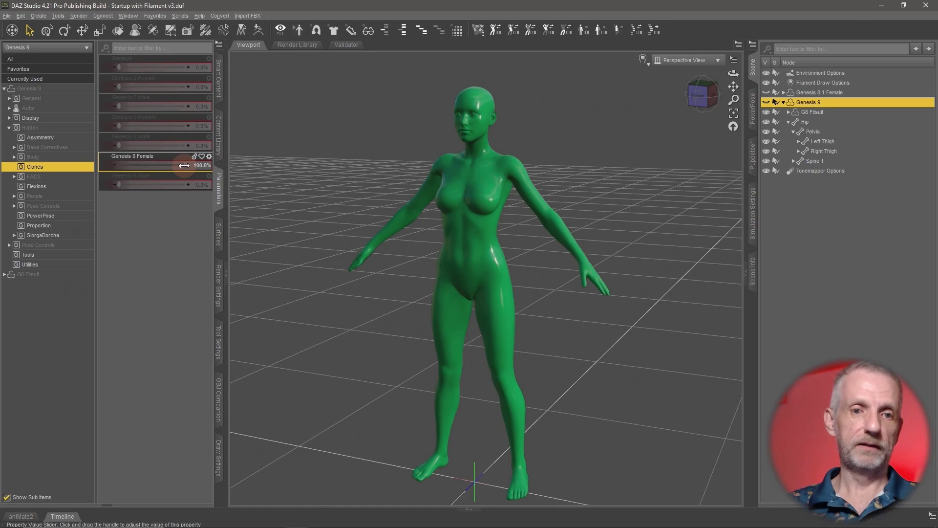
{"action": "mouse_move", "coordinate": [184, 166]}
{"action": "left_click_drag", "start_coordinate": [184, 165], "coordinate": [117, 168]}
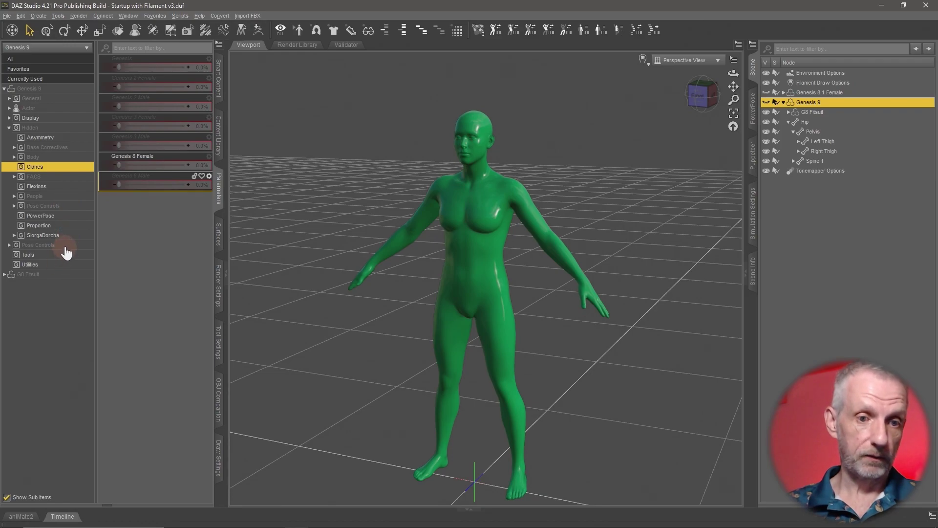
Dial Genesis 9's People > Angela 9 shape to 100%, then select G8 Fitsuit.
{"action": "left_click", "coordinate": [62, 108]}
{"action": "left_click", "coordinate": [63, 216]}
{"action": "left_click", "coordinate": [181, 86]}
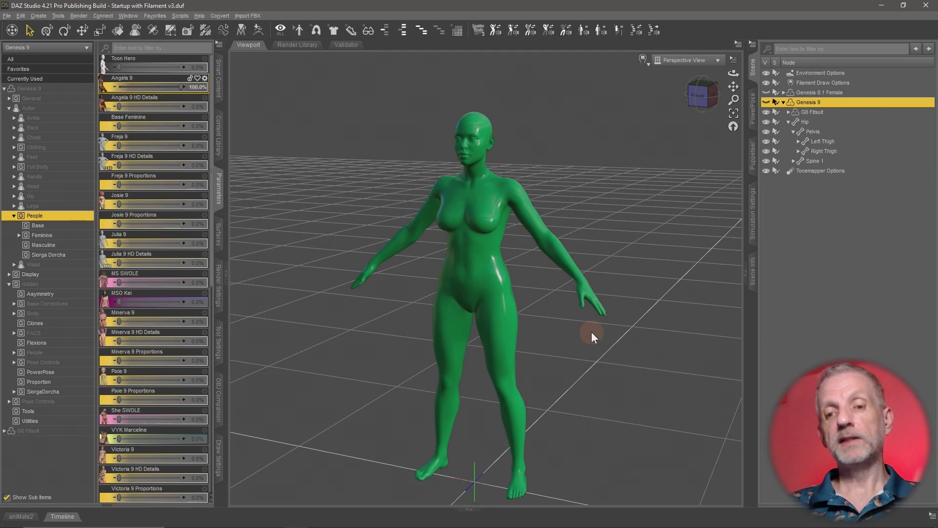
{"action": "left_click_drag", "start_coordinate": [592, 329], "coordinate": [626, 324]}
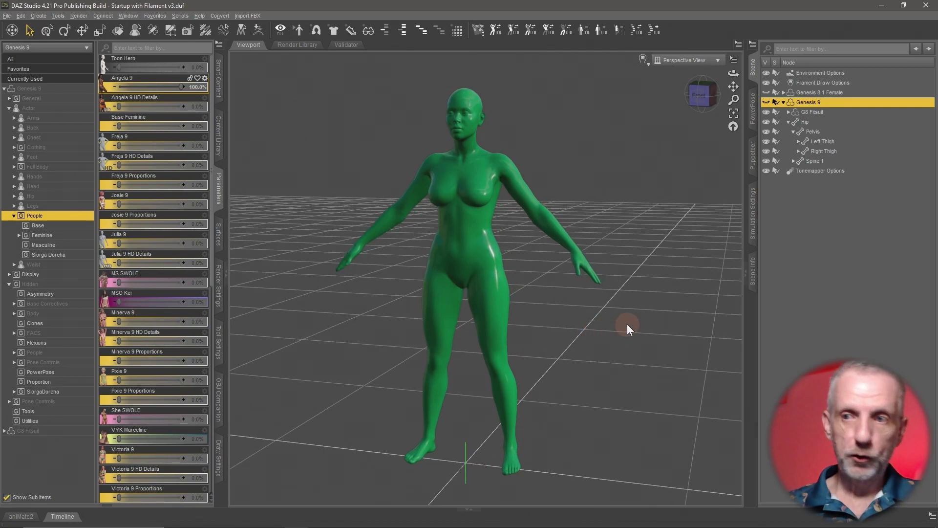
{"action": "left_click", "coordinate": [827, 112]}
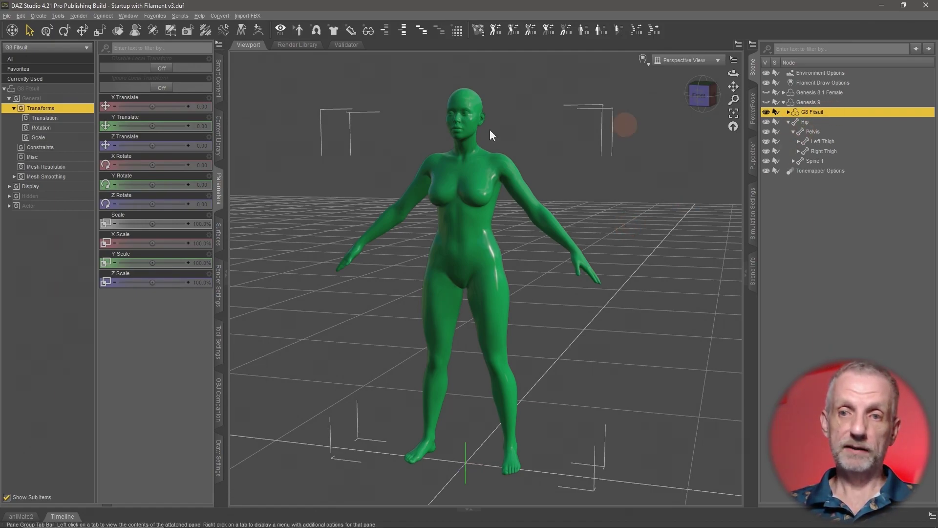
Export G8 Fitsuit as G8 Angela.obj to Desktop\Conversion with the Custom preset.
{"action": "left_click", "coordinate": [6, 16]}
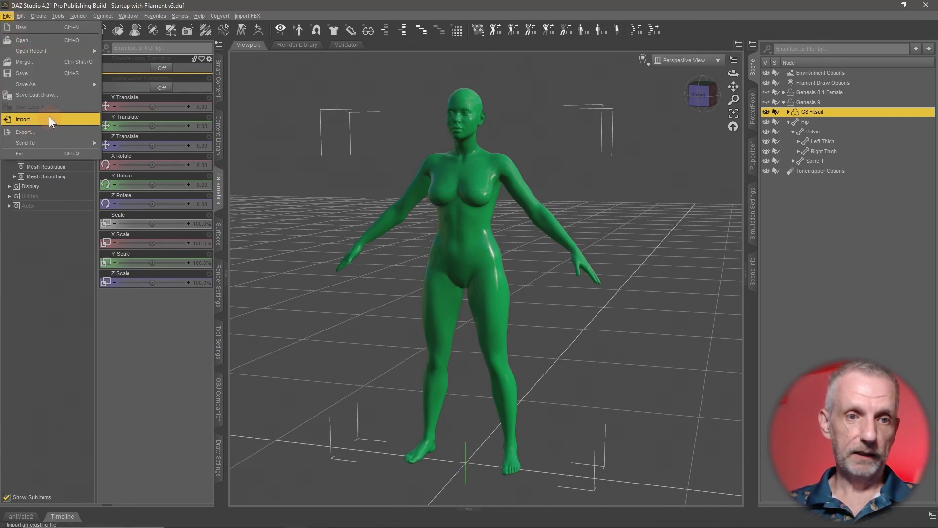
{"action": "left_click", "coordinate": [43, 130]}
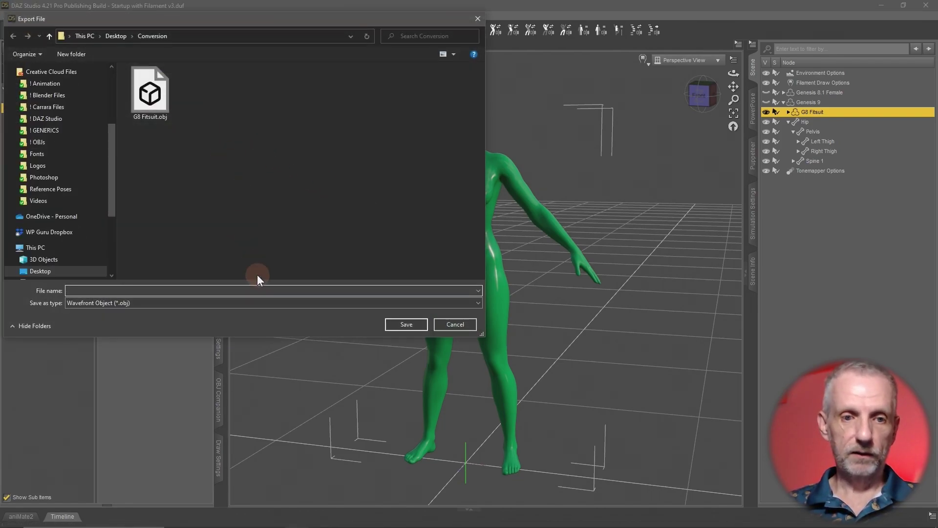
{"action": "type", "text": "G8 "}
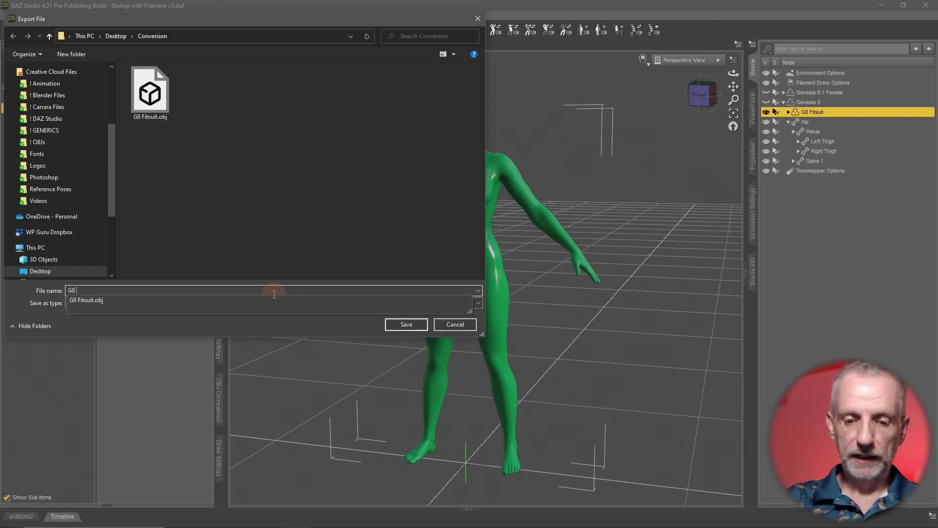
{"action": "type", "text": "Angela"}
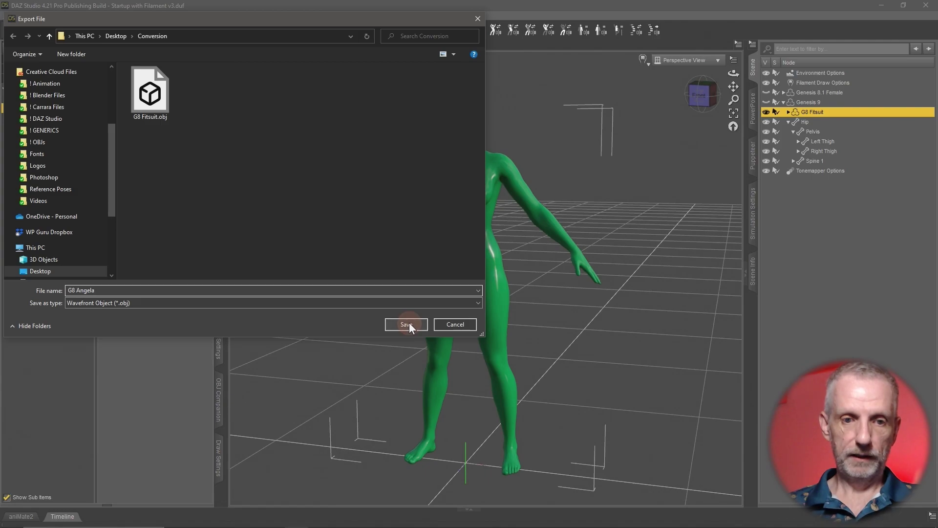
{"action": "left_click", "coordinate": [408, 323]}
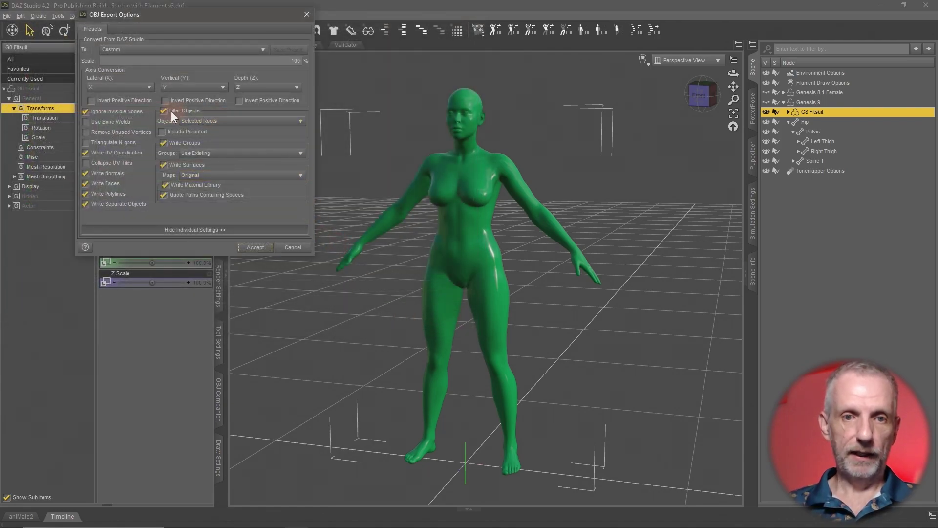
{"action": "left_click", "coordinate": [242, 53]}
{"action": "left_click", "coordinate": [269, 103]}
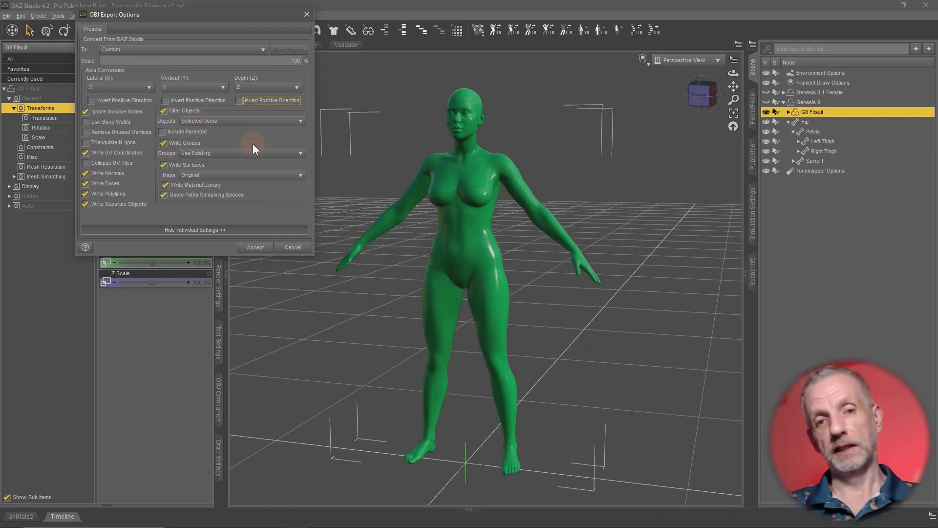
{"action": "left_click", "coordinate": [261, 244]}
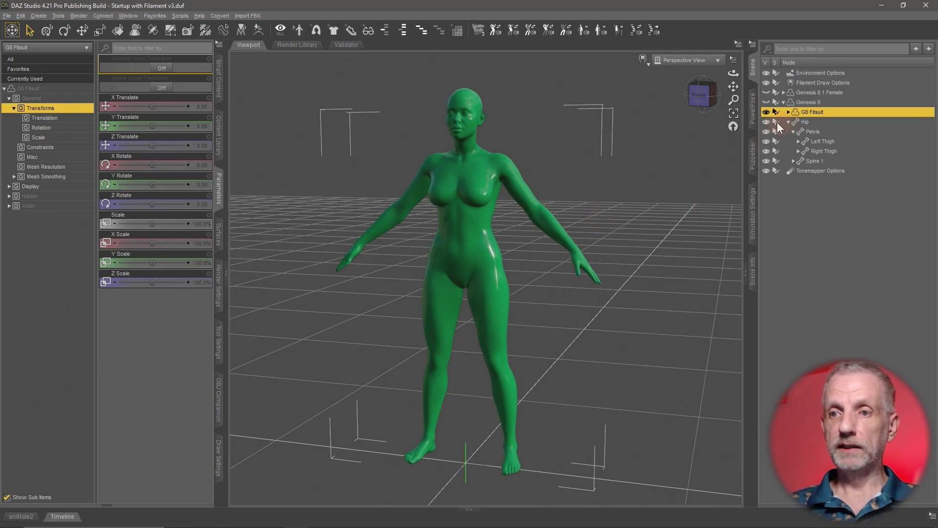
Hide G8 Fitsuit, then show and select Genesis 8.1 Female.
{"action": "left_click", "coordinate": [766, 111]}
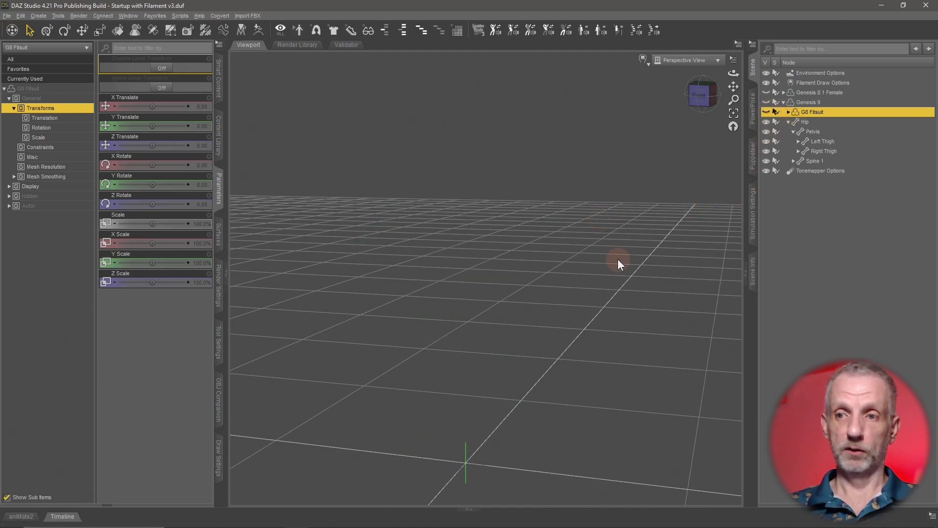
{"action": "left_click_drag", "start_coordinate": [618, 261], "coordinate": [725, 189], "text": "alt"}
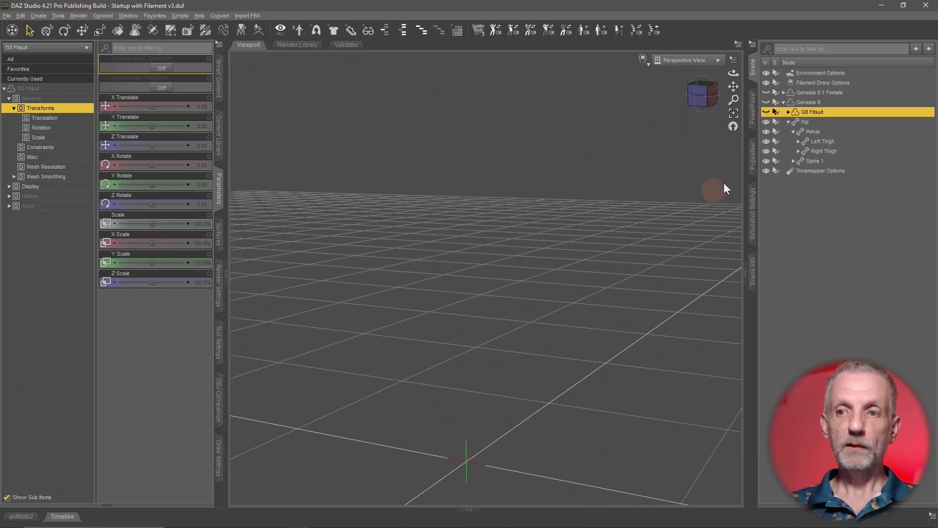
{"action": "left_click", "coordinate": [813, 92]}
{"action": "left_click", "coordinate": [766, 92]}
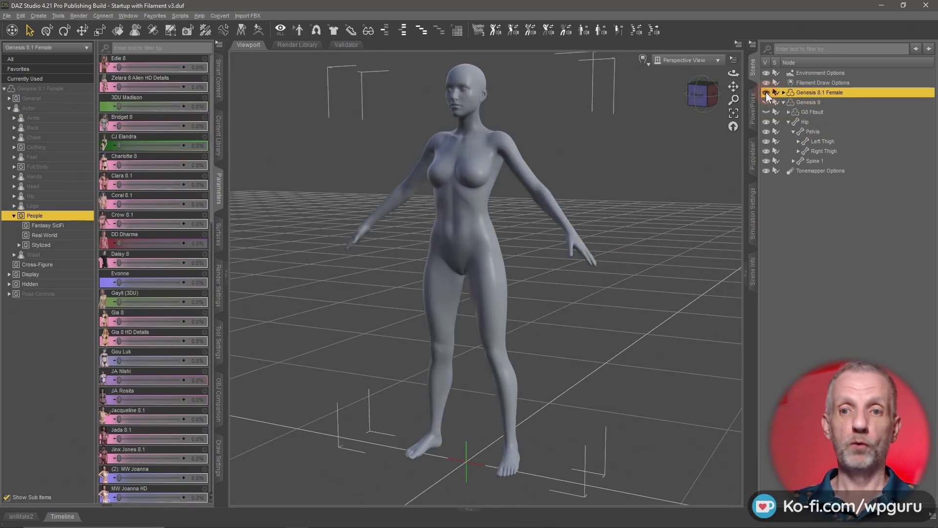
{"action": "mouse_move", "coordinate": [647, 202]}
{"action": "left_mouse_down", "text": "alt"}
{"action": "mouse_move", "coordinate": [638, 203]}
{"action": "mouse_move", "coordinate": [646, 207]}
{"action": "left_mouse_up", "text": "alt"}
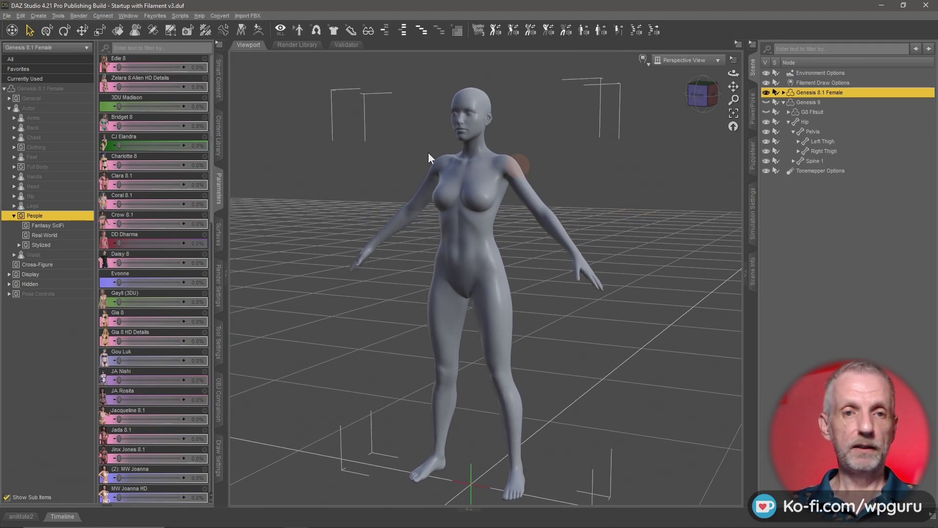
In Morph Loader Pro with Preset None, add Desktop\Conversion\G8 Angela.obj as a morph file.
{"action": "left_click", "coordinate": [21, 16]}
{"action": "mouse_move", "coordinate": [63, 92]}
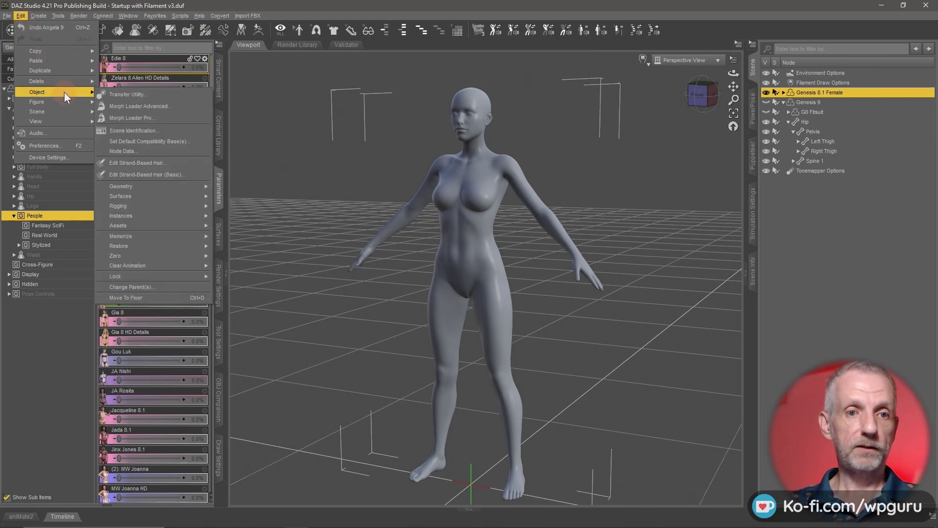
{"action": "left_click", "coordinate": [165, 117]}
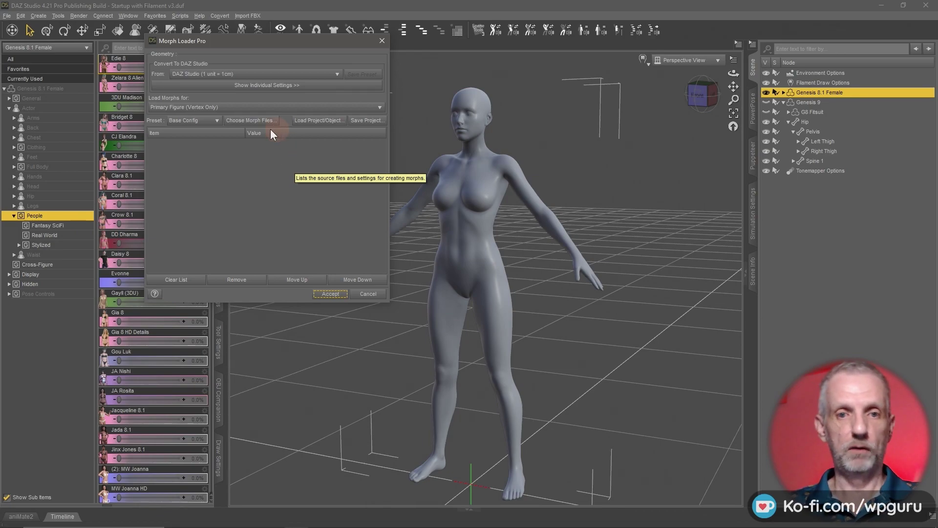
{"action": "left_click", "coordinate": [206, 121]}
{"action": "left_click", "coordinate": [222, 112]}
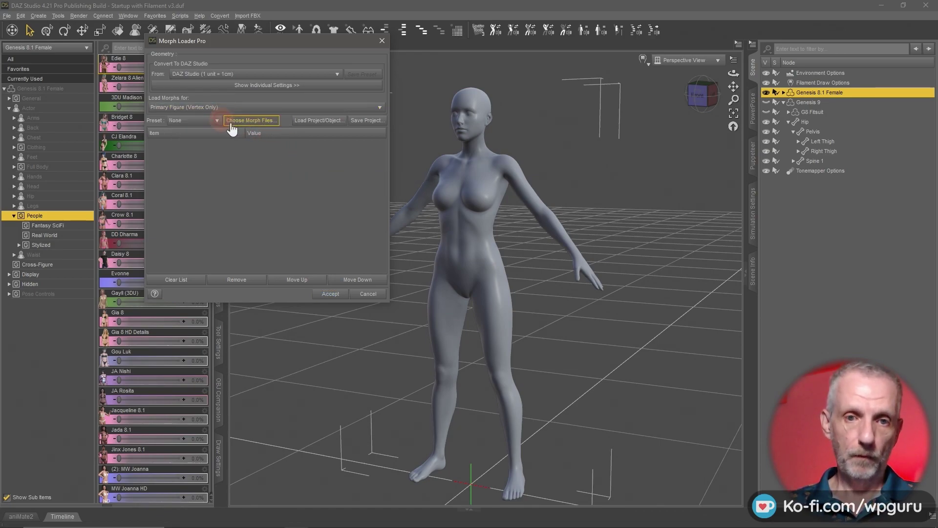
{"action": "left_click", "coordinate": [270, 123]}
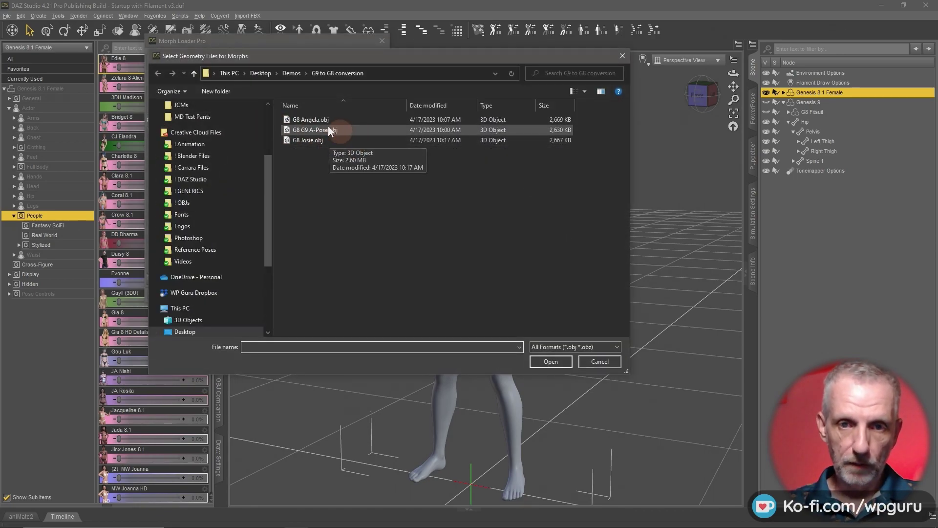
{"action": "left_click", "coordinate": [259, 75]}
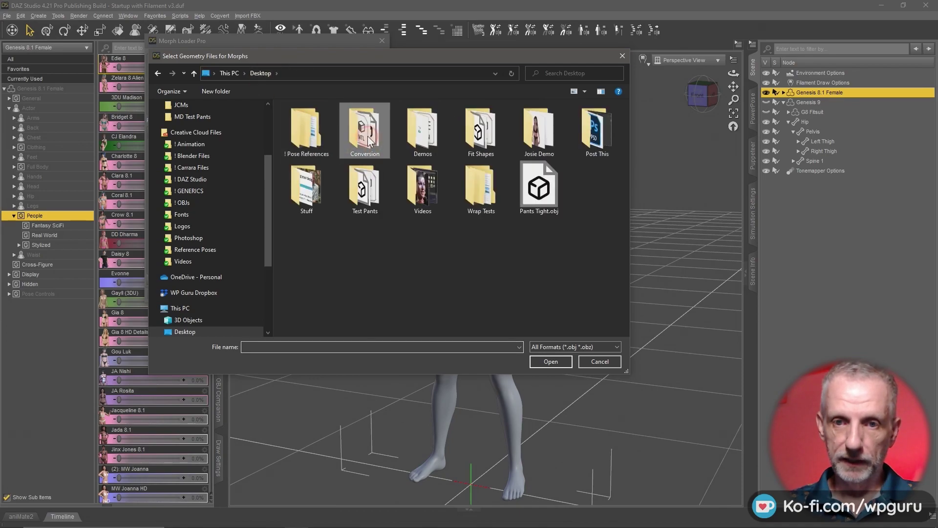
{"action": "double_click", "coordinate": [367, 136]}
{"action": "left_click", "coordinate": [306, 129]}
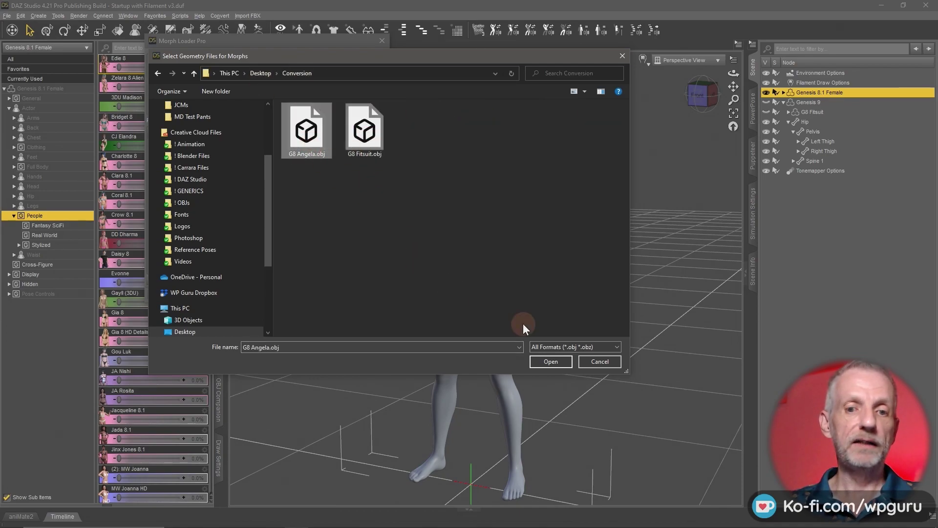
{"action": "left_click", "coordinate": [549, 361]}
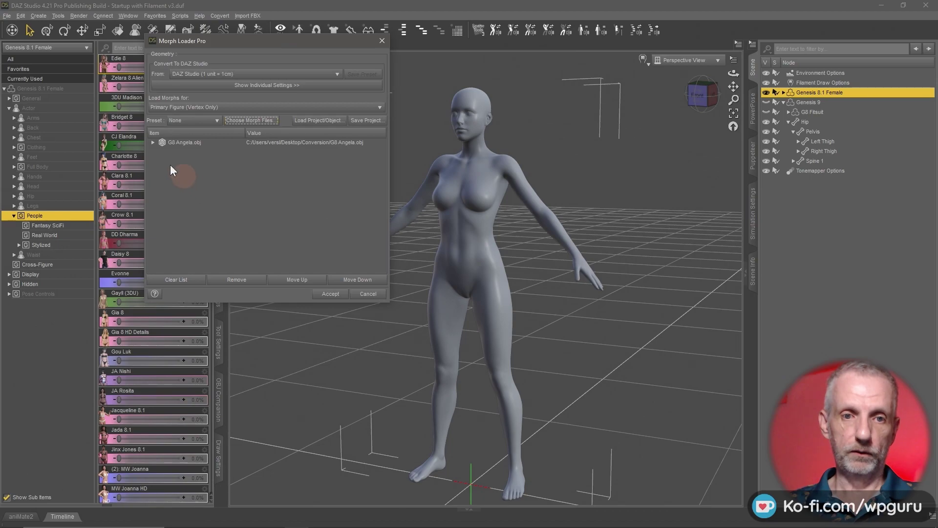
Keep Reverse Deformations set to Yes for G8 Angela.obj in Morph Loader Pro.
{"action": "left_click", "coordinate": [152, 143]}
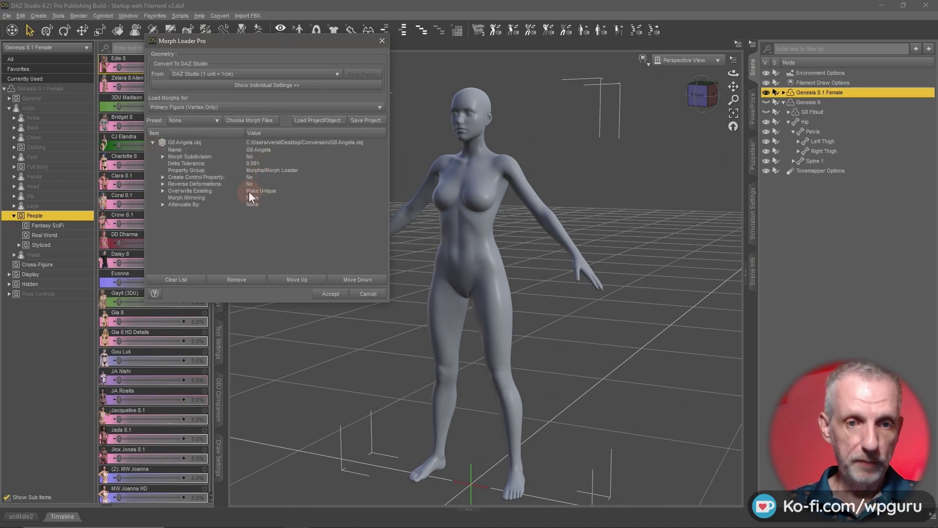
{"action": "left_click", "coordinate": [254, 185]}
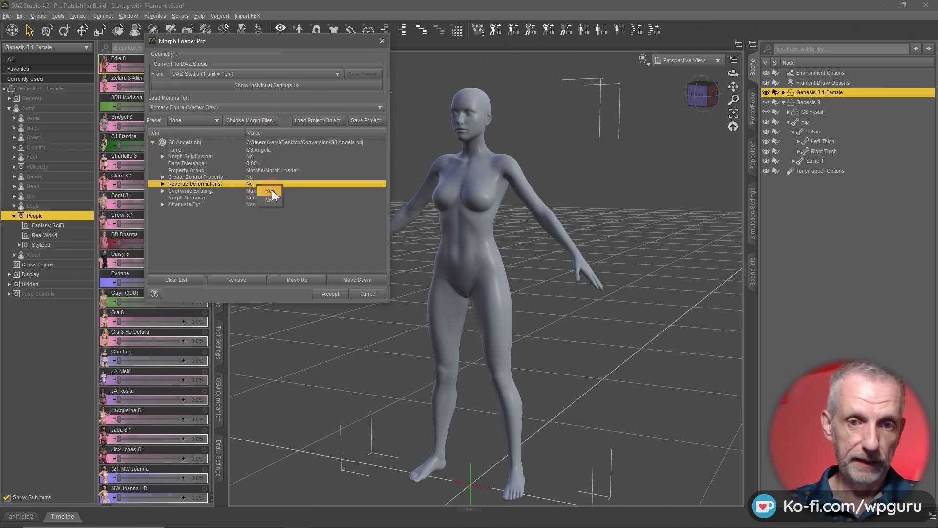
{"action": "left_click", "coordinate": [250, 184]}
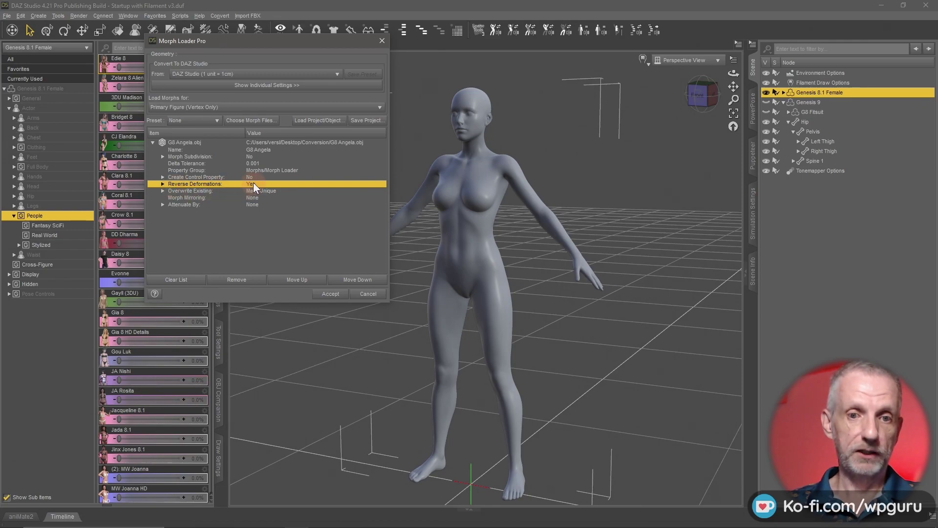
{"action": "left_click", "coordinate": [261, 214]}
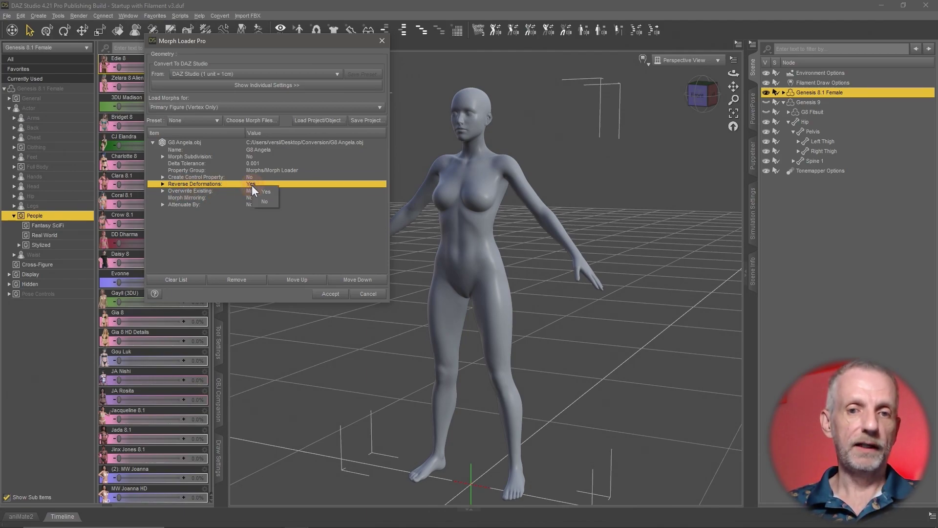
{"action": "left_click", "coordinate": [254, 227]}
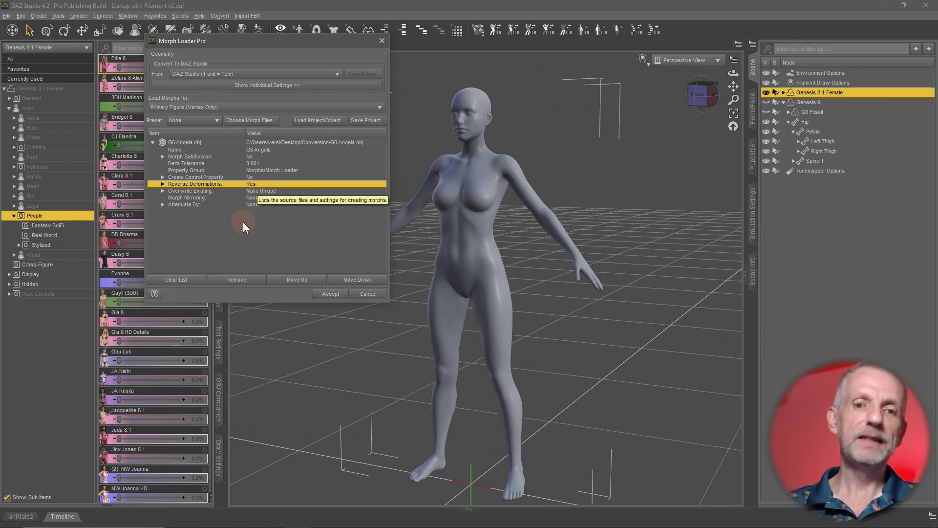
{"action": "left_click", "coordinate": [162, 184]}
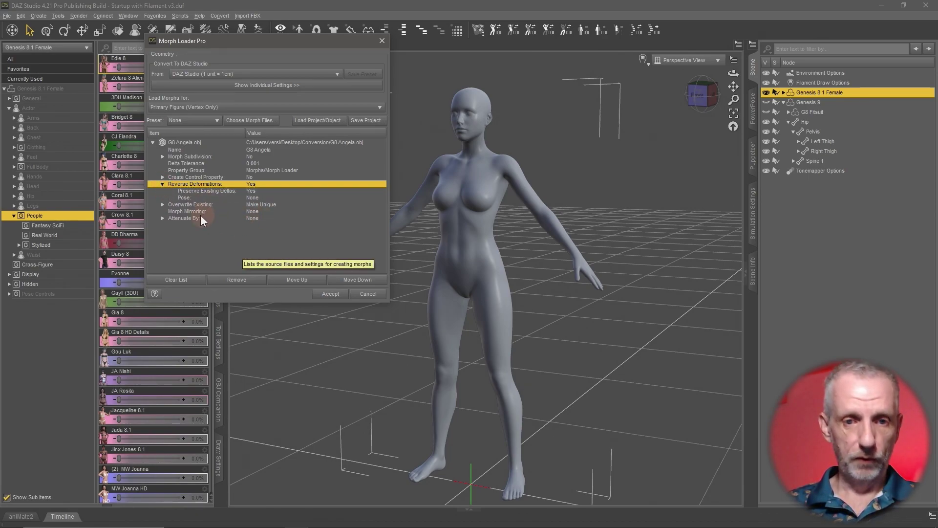
Set Overwrite Existing to Deltas Only and create the G8 Angela morph.
{"action": "left_click", "coordinate": [262, 205]}
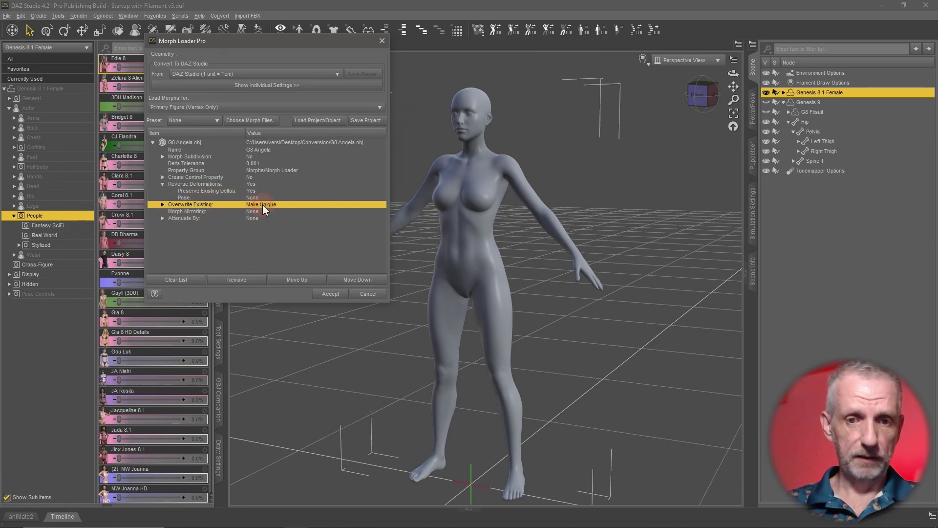
{"action": "left_click", "coordinate": [163, 204]}
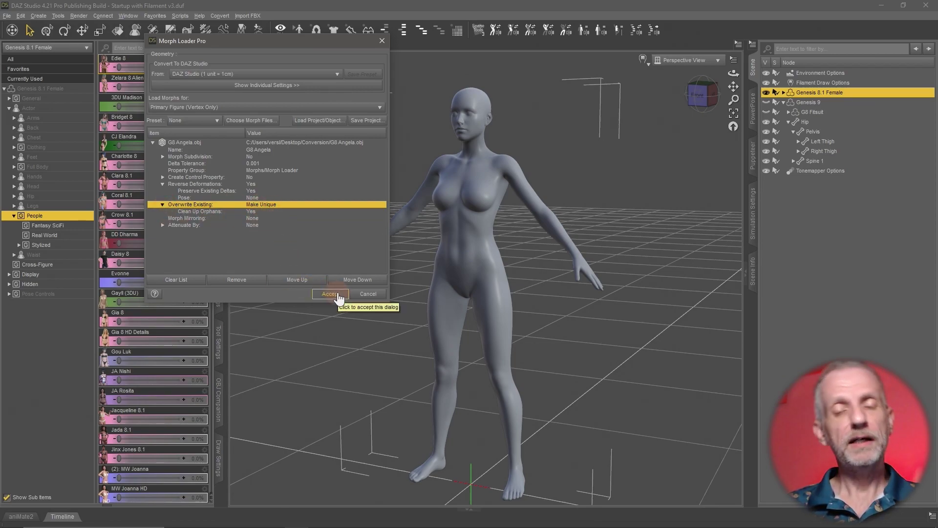
{"action": "left_click", "coordinate": [268, 202]}
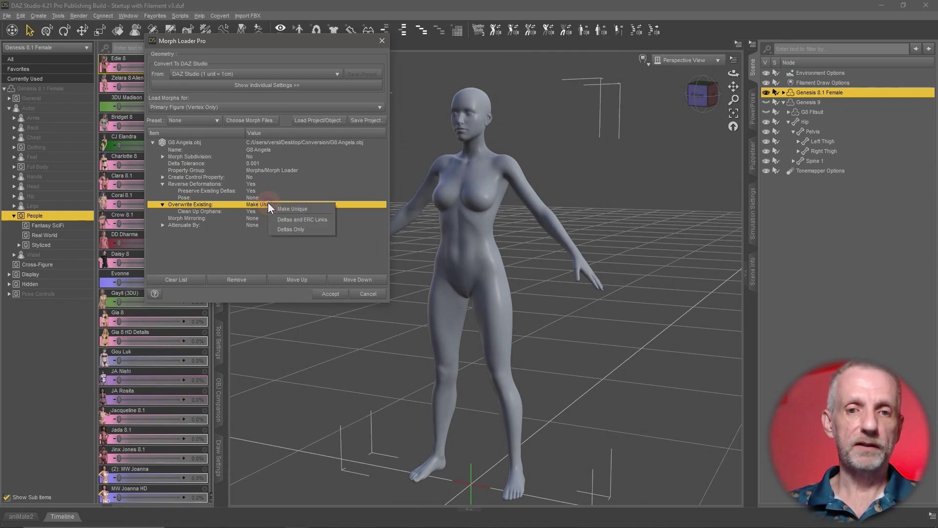
{"action": "left_click", "coordinate": [324, 228]}
{"action": "left_click", "coordinate": [333, 295]}
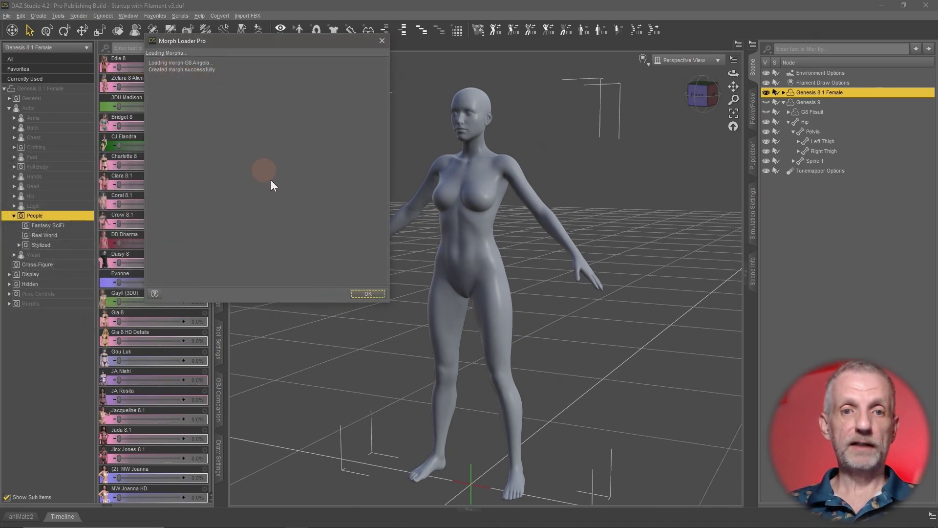
{"action": "left_click", "coordinate": [372, 295]}
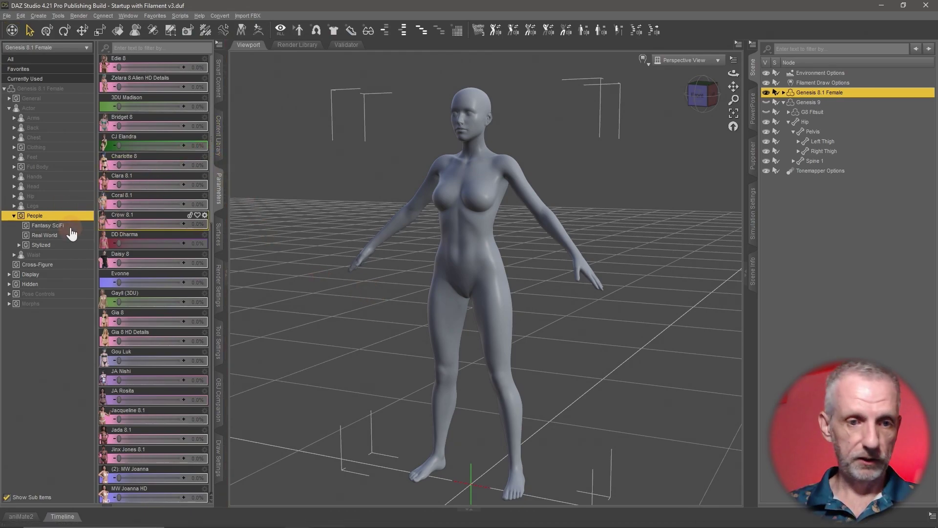
Dial G8 Angela to 100% in the Morphs group, checking it in wireframe view.
{"action": "left_click", "coordinate": [50, 305]}
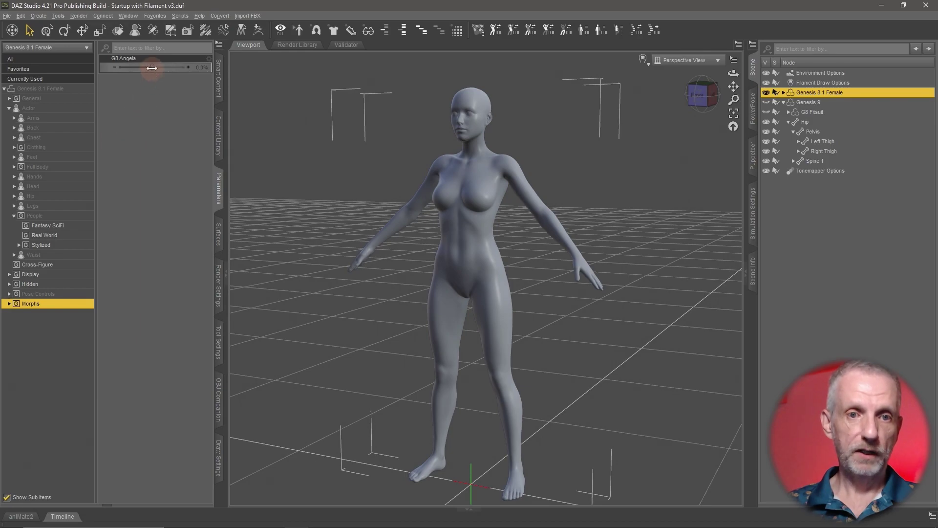
{"action": "left_click_drag", "start_coordinate": [151, 67], "coordinate": [197, 68]}
{"action": "left_click", "coordinate": [442, 188]}
{"action": "mouse_move", "coordinate": [443, 190]}
{"action": "left_mouse_down", "text": "alt"}
{"action": "mouse_move", "coordinate": [444, 204]}
{"action": "mouse_move", "coordinate": [429, 189]}
{"action": "mouse_move", "coordinate": [445, 188]}
{"action": "left_mouse_up", "text": "alt"}
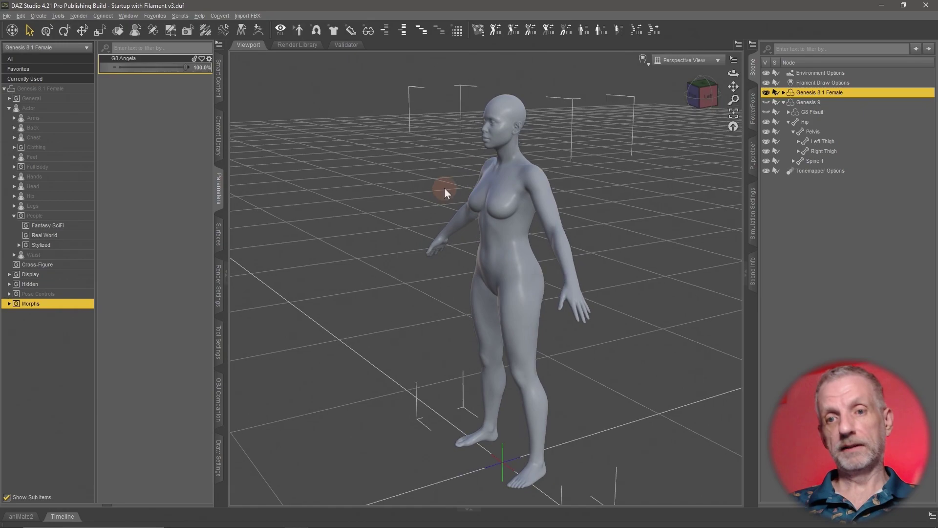
{"action": "left_click", "coordinate": [643, 58]}
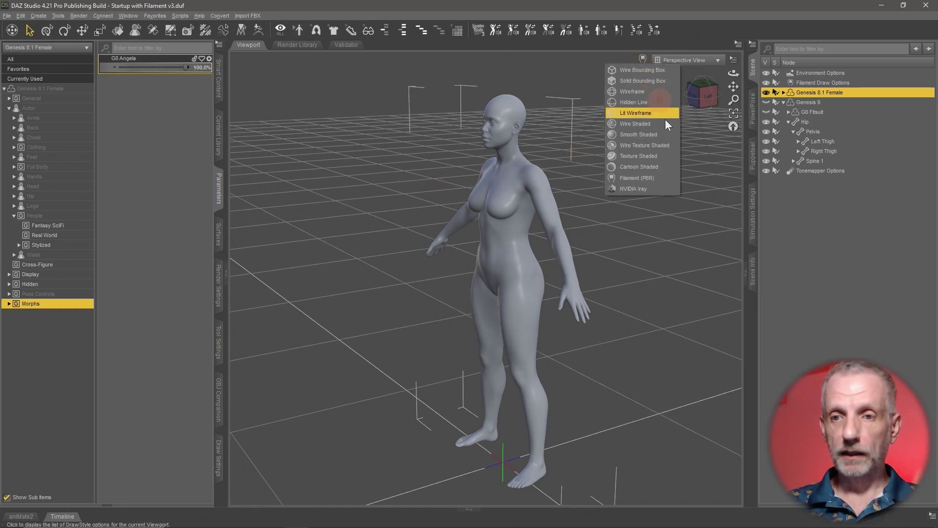
{"action": "left_click", "coordinate": [669, 145]}
{"action": "left_click_drag", "start_coordinate": [590, 281], "coordinate": [554, 287], "text": "alt"}
{"action": "left_click", "coordinate": [646, 58]}
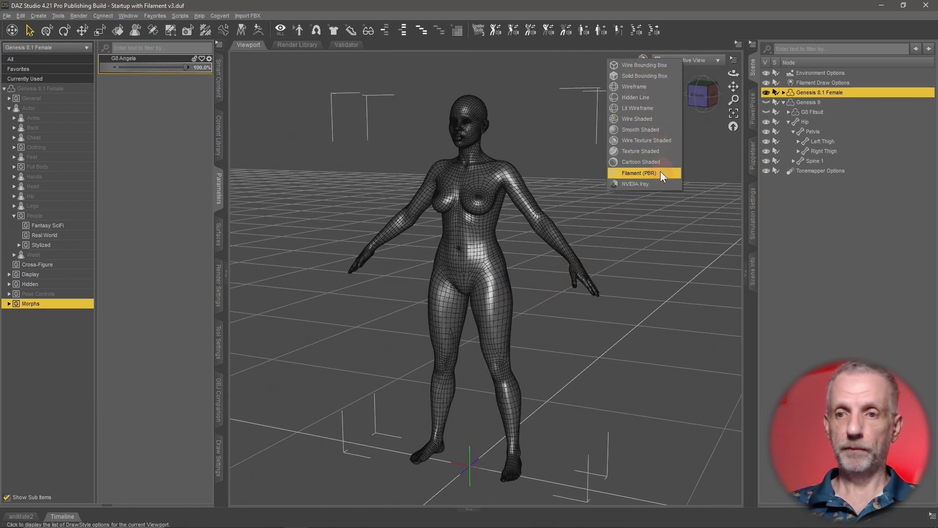
{"action": "left_click", "coordinate": [660, 172]}
{"action": "left_click_drag", "start_coordinate": [406, 262], "coordinate": [415, 262], "text": "alt"}
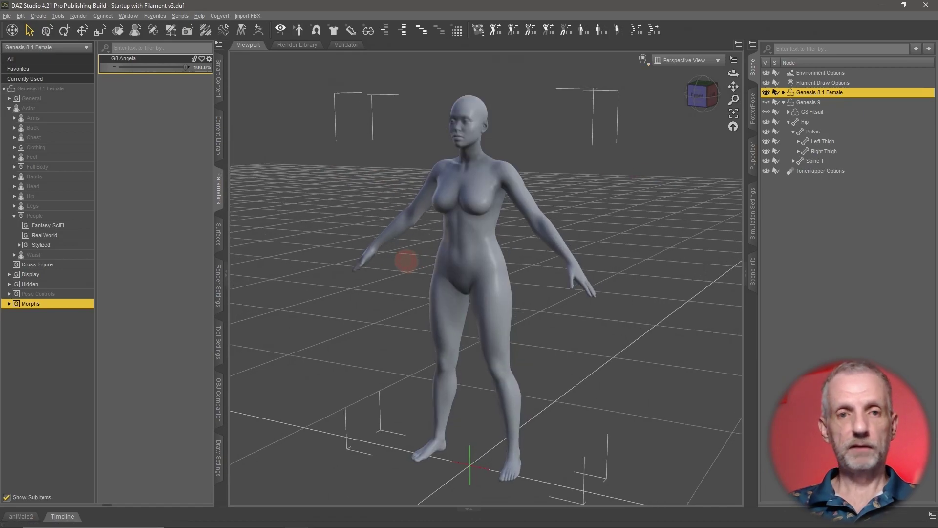
Set the G8 Angela morph's minimum limit to 0% and test the slider.
{"action": "left_click", "coordinate": [208, 60]}
{"action": "left_click", "coordinate": [233, 68]}
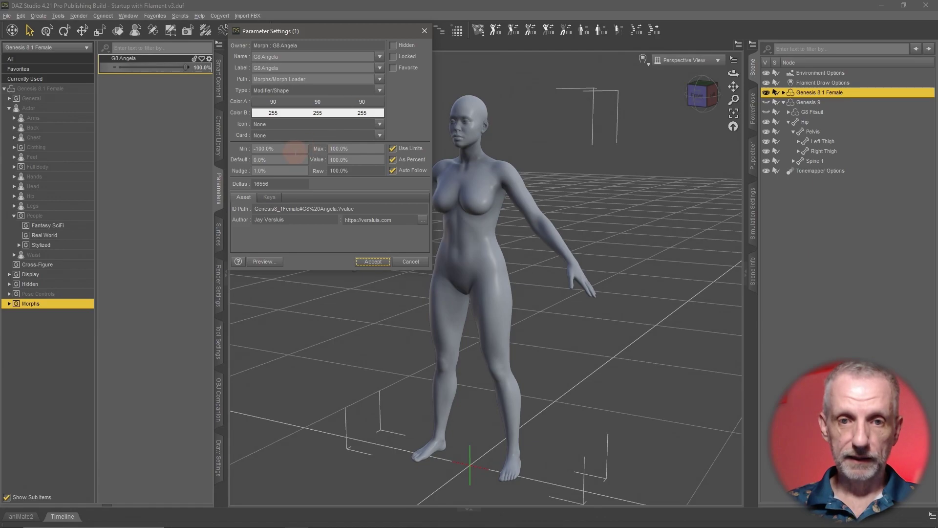
{"action": "left_click_drag", "start_coordinate": [296, 150], "coordinate": [213, 150]}
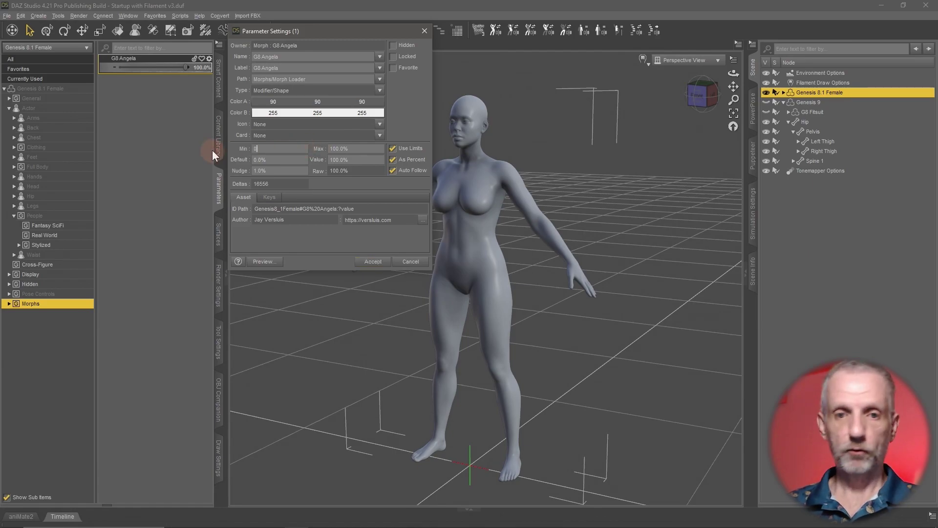
{"action": "key", "text": "Escape"}
{"action": "left_click_drag", "start_coordinate": [185, 67], "coordinate": [246, 74]}
{"action": "left_click_drag", "start_coordinate": [375, 175], "coordinate": [373, 174]}
With the Joint Editor, run Adjust Rigging To Shape on all bones and test G8 Angela.
{"action": "left_click", "coordinate": [153, 31]}
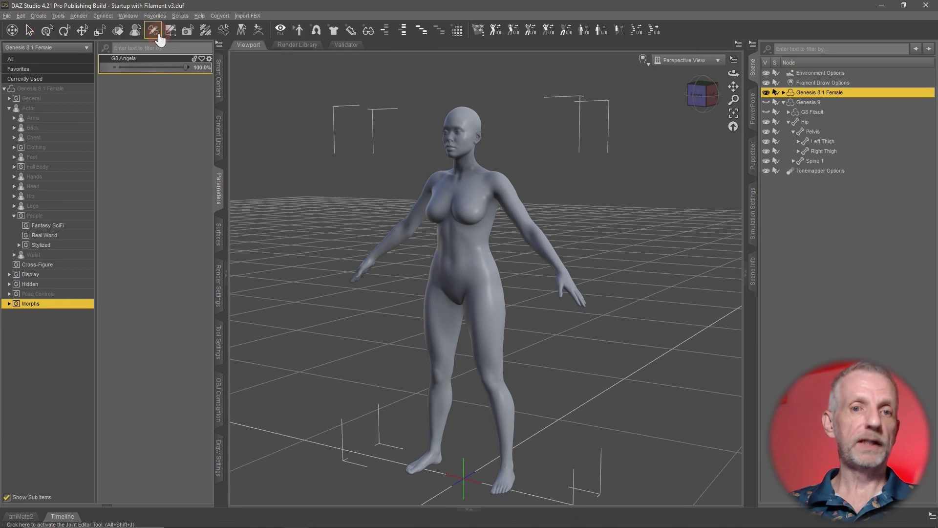
{"action": "left_click_drag", "start_coordinate": [444, 222], "coordinate": [447, 229], "text": "alt"}
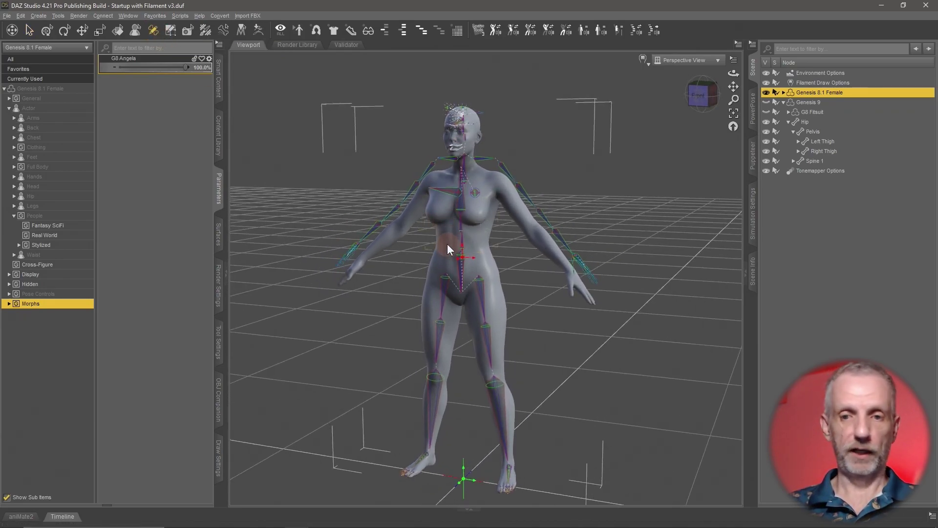
{"action": "right_click", "coordinate": [449, 250]}
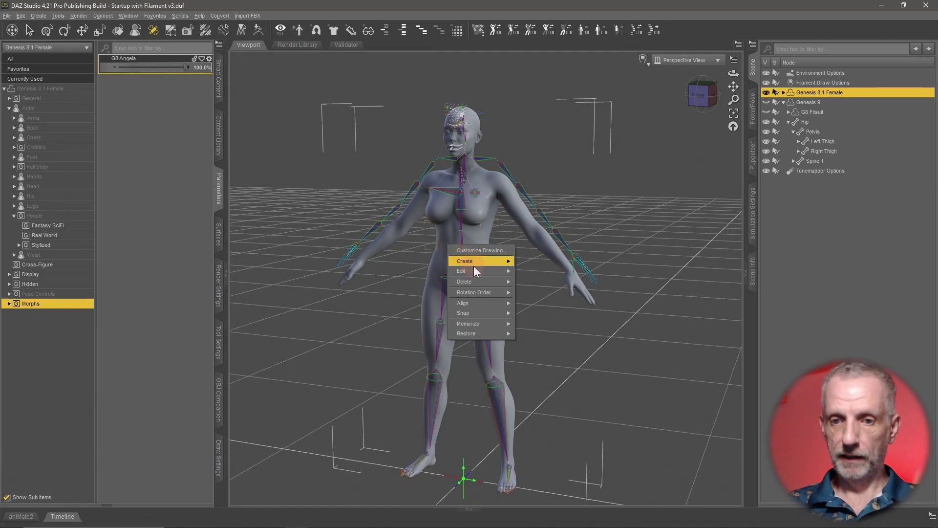
{"action": "mouse_move", "coordinate": [487, 269]}
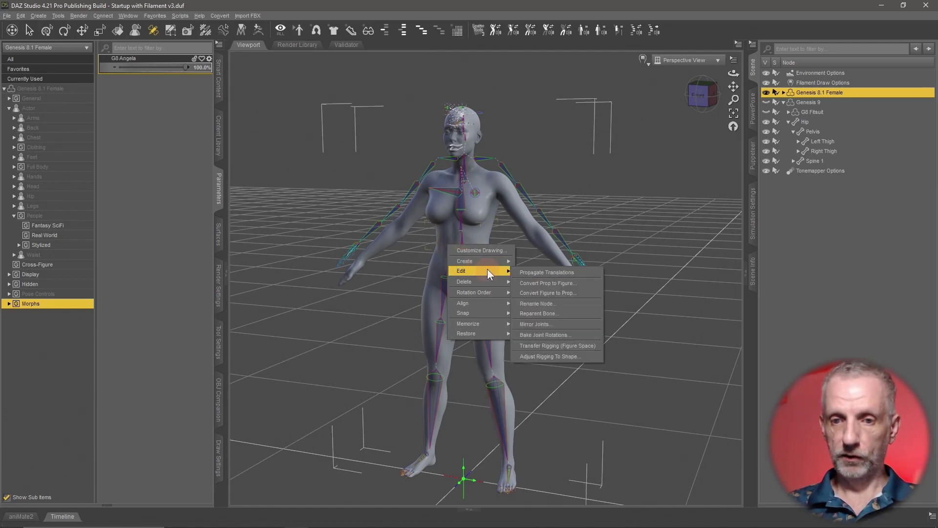
{"action": "left_click", "coordinate": [592, 357]}
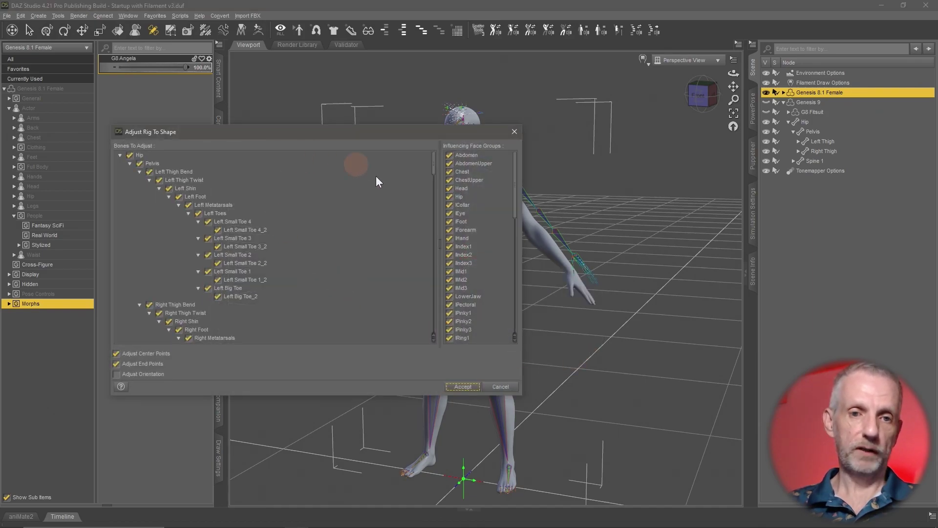
{"action": "left_click", "coordinate": [462, 386]}
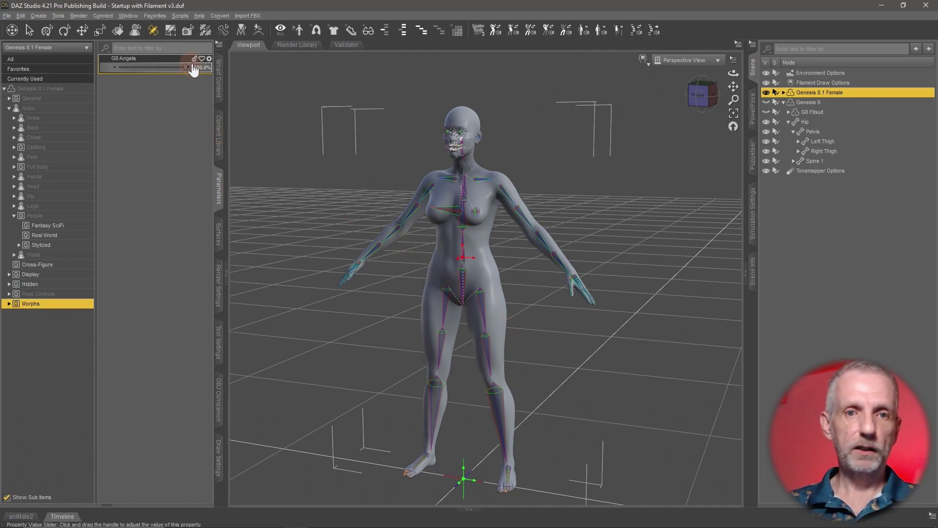
{"action": "mouse_move", "coordinate": [184, 67]}
{"action": "left_click_drag", "start_coordinate": [183, 67], "coordinate": [226, 78]}
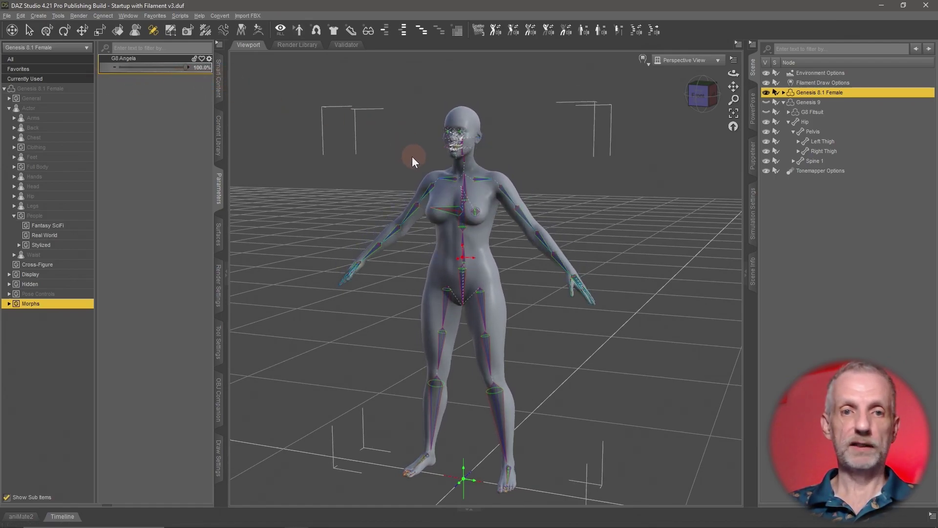
ERC-freeze the adjusted rig into G8 Angela using Parameters Edit Mode, then test the morph.
{"action": "right_click", "coordinate": [159, 95]}
{"action": "left_click", "coordinate": [195, 104]}
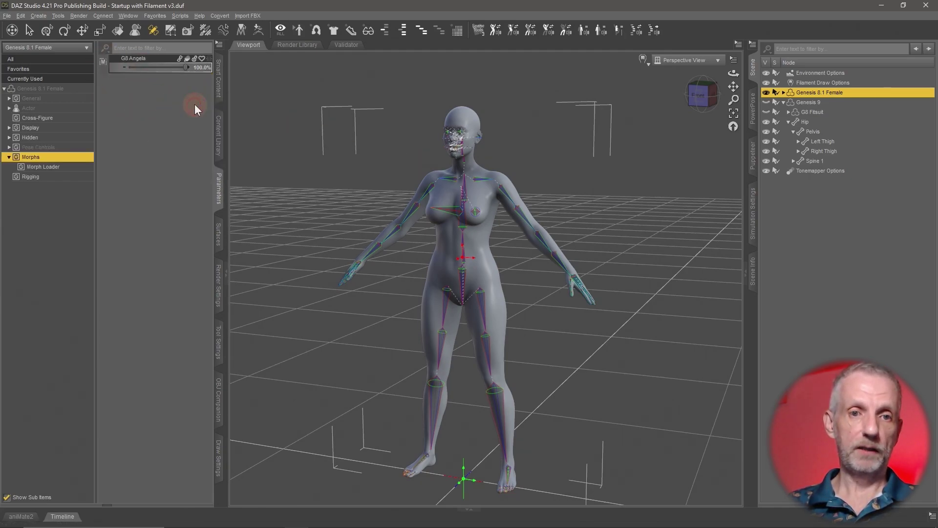
{"action": "right_click", "coordinate": [153, 59]}
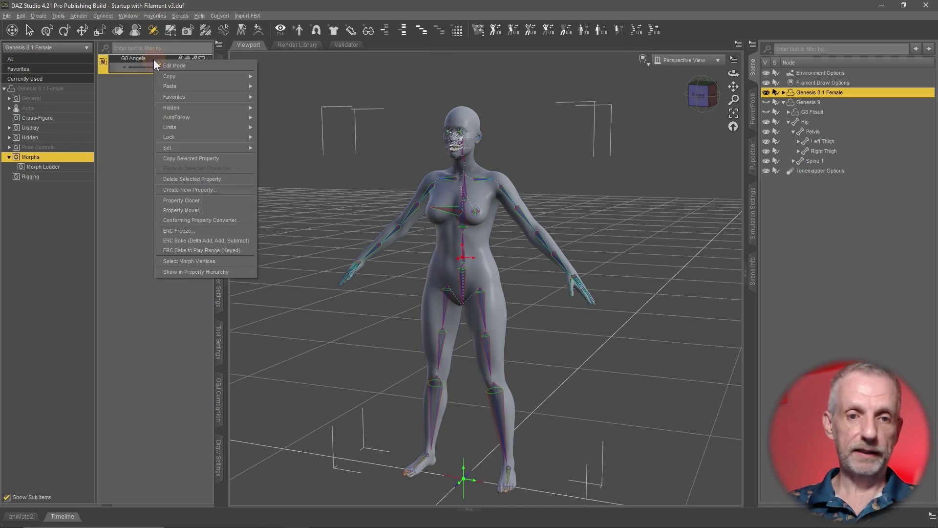
{"action": "left_click", "coordinate": [216, 230]}
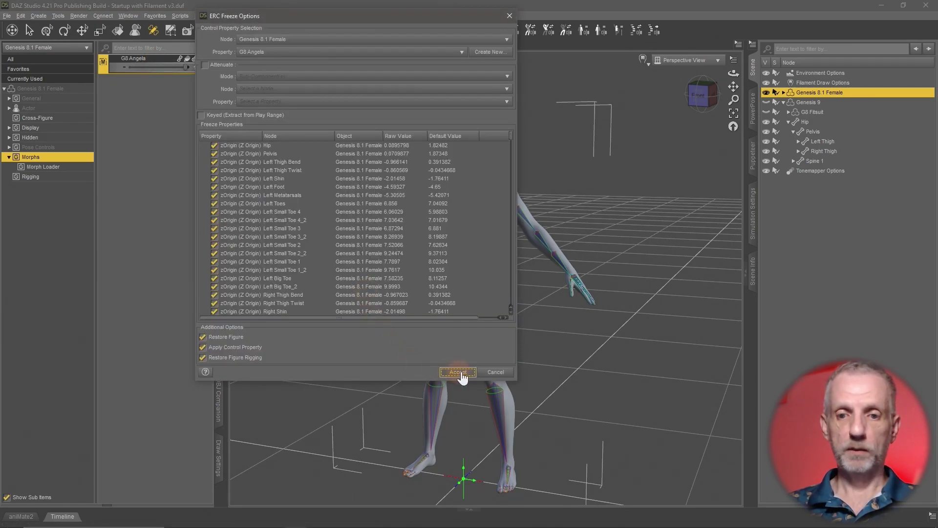
{"action": "left_click", "coordinate": [461, 373]}
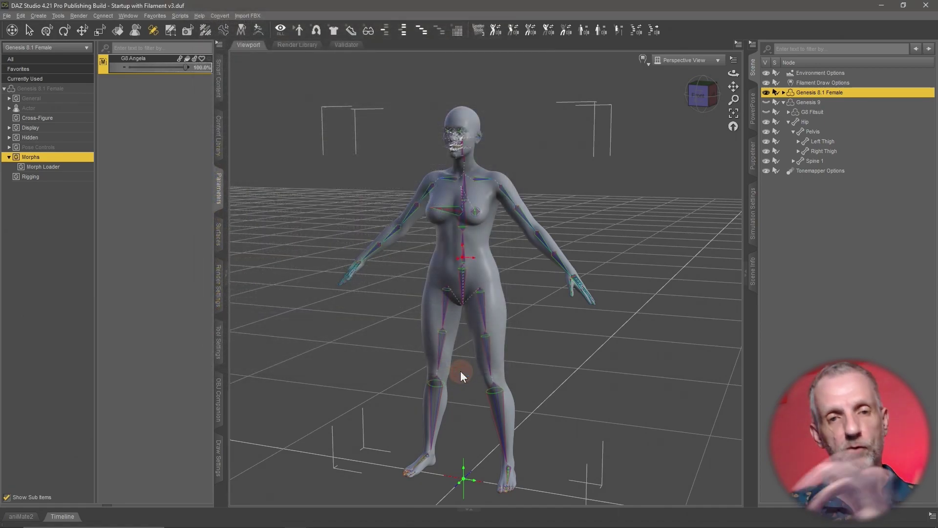
{"action": "right_click", "coordinate": [147, 110]}
{"action": "left_click", "coordinate": [181, 114]}
{"action": "left_click_drag", "start_coordinate": [187, 68], "coordinate": [295, 133]}
Back in the Universal tool, try the Base Pose Leaning A and Kneeling B poses.
{"action": "left_click", "coordinate": [47, 31]}
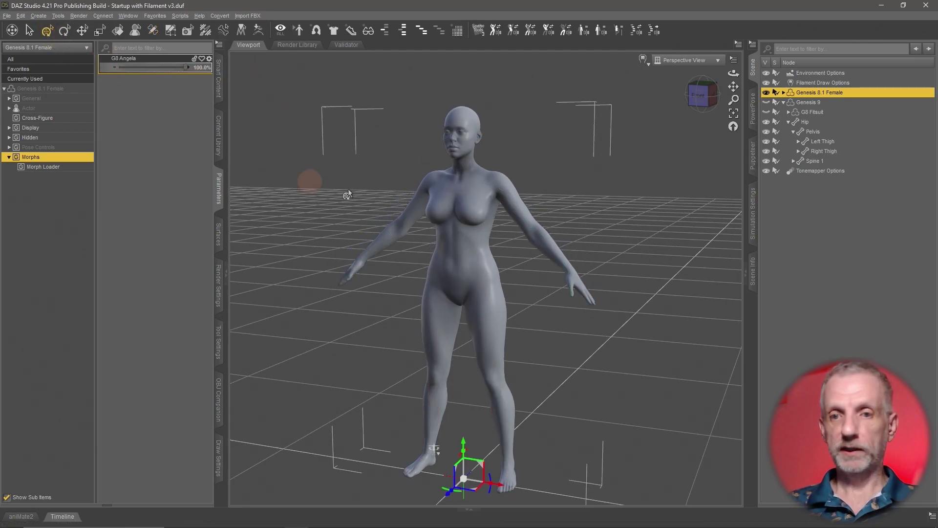
{"action": "left_click_drag", "start_coordinate": [412, 230], "coordinate": [374, 209], "text": "alt"}
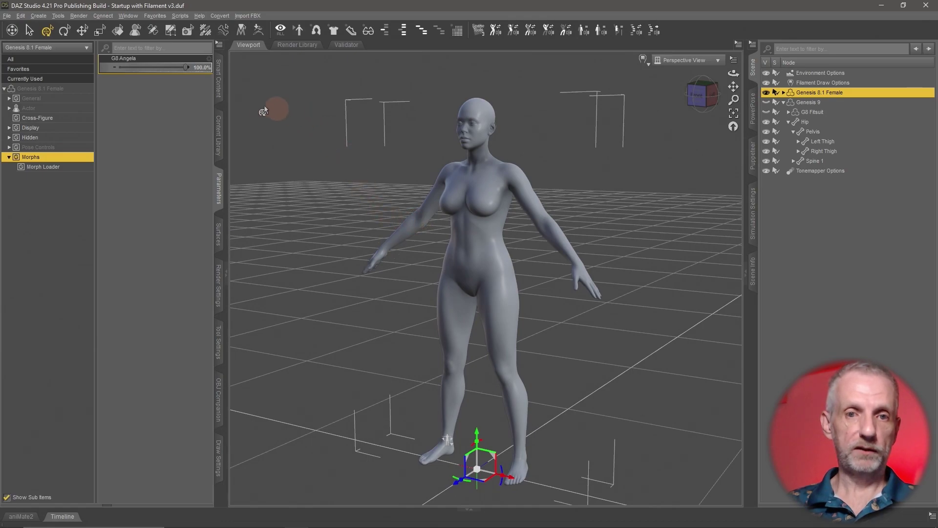
{"action": "left_click", "coordinate": [218, 81]}
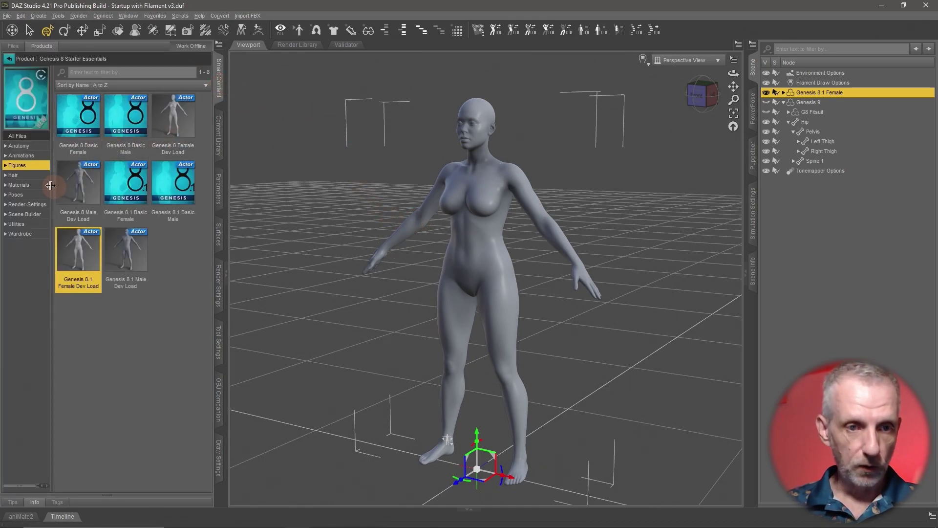
{"action": "left_click", "coordinate": [33, 195]}
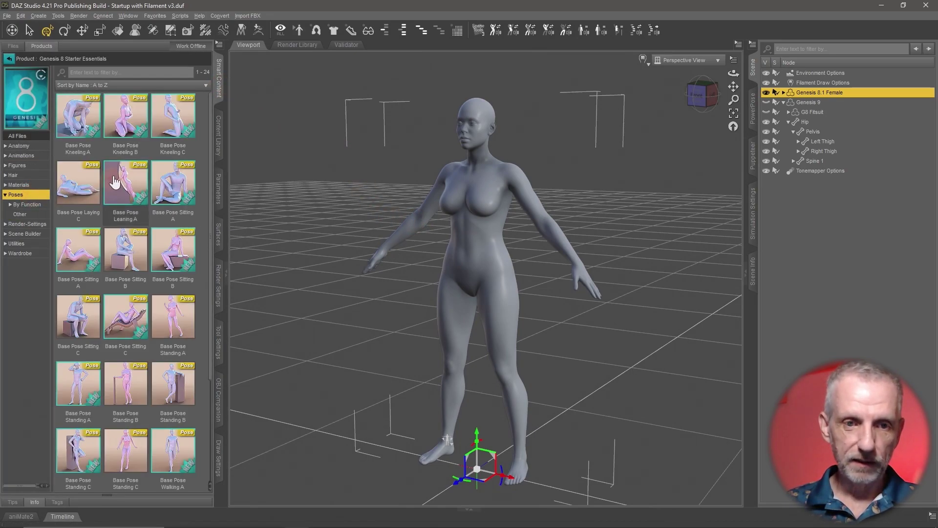
{"action": "double_click", "coordinate": [115, 181]}
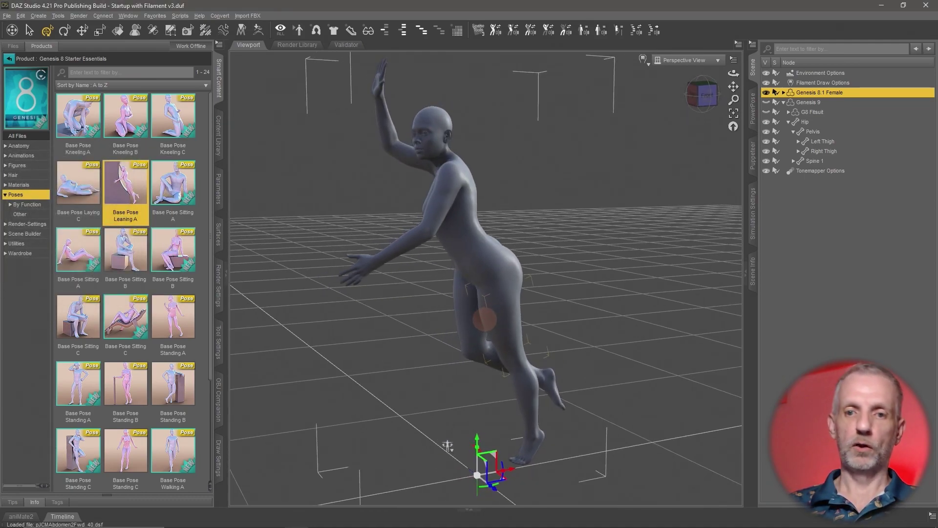
{"action": "left_click", "coordinate": [126, 119]}
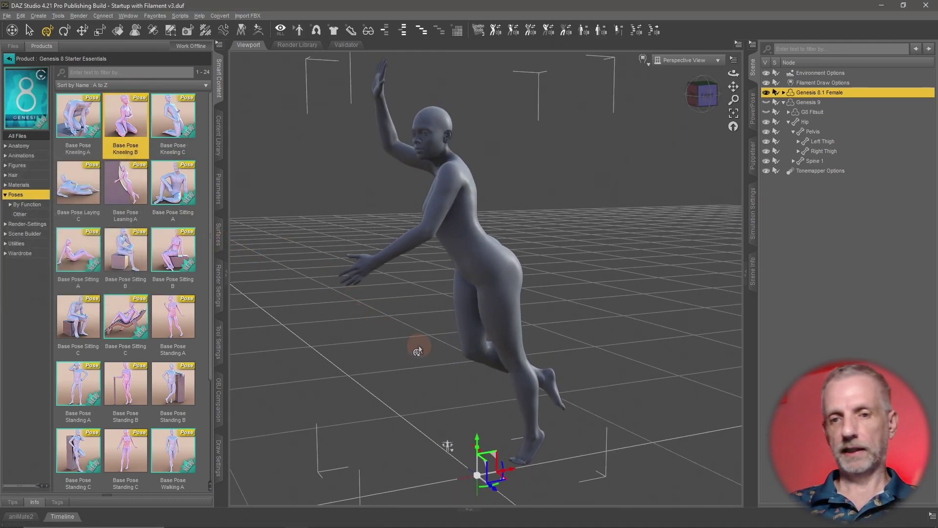
{"action": "left_click_drag", "start_coordinate": [419, 351], "coordinate": [434, 358]}
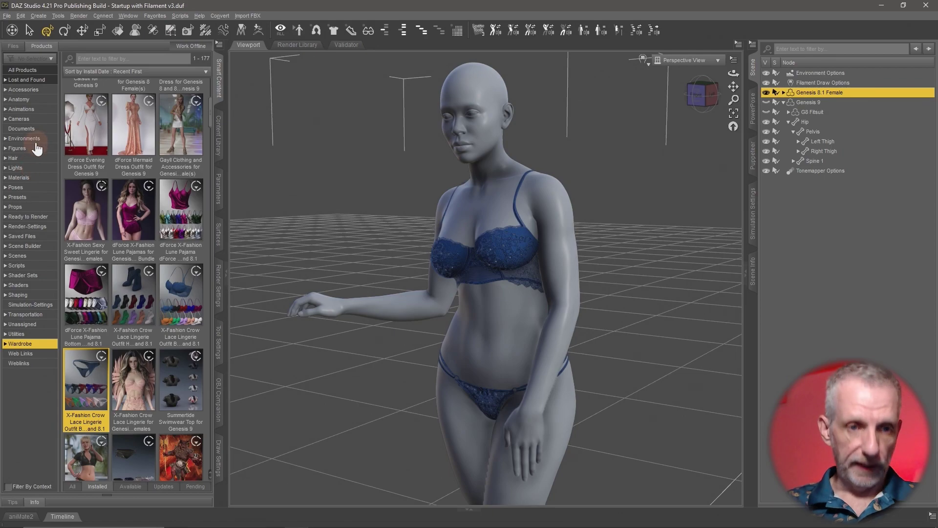
Filter figure products by context and apply Jada 8.1 All Maps materials to the figure.
{"action": "left_click", "coordinate": [43, 148]}
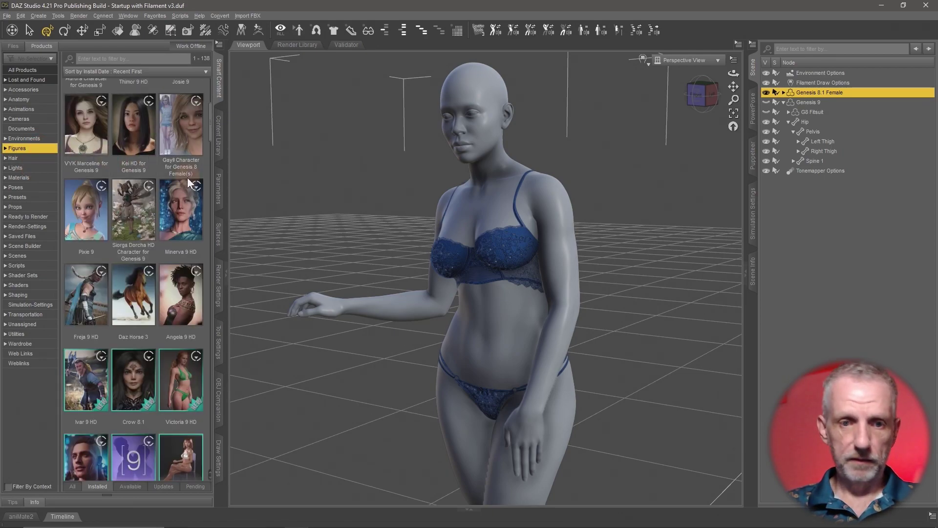
{"action": "scroll", "coordinate": [185, 177], "scroll_direction": "down", "scroll_amount": 3}
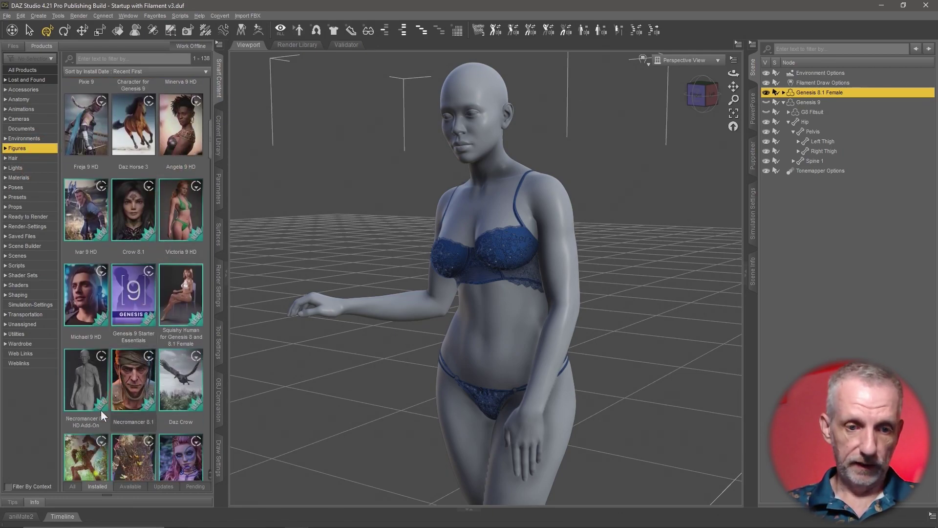
{"action": "left_click", "coordinate": [8, 487]}
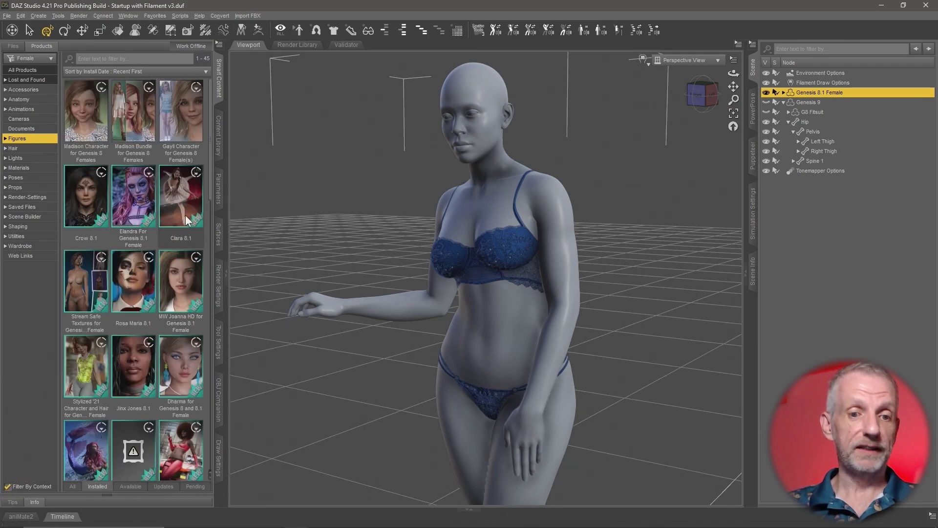
{"action": "scroll", "coordinate": [185, 215], "scroll_direction": "down", "scroll_amount": 2}
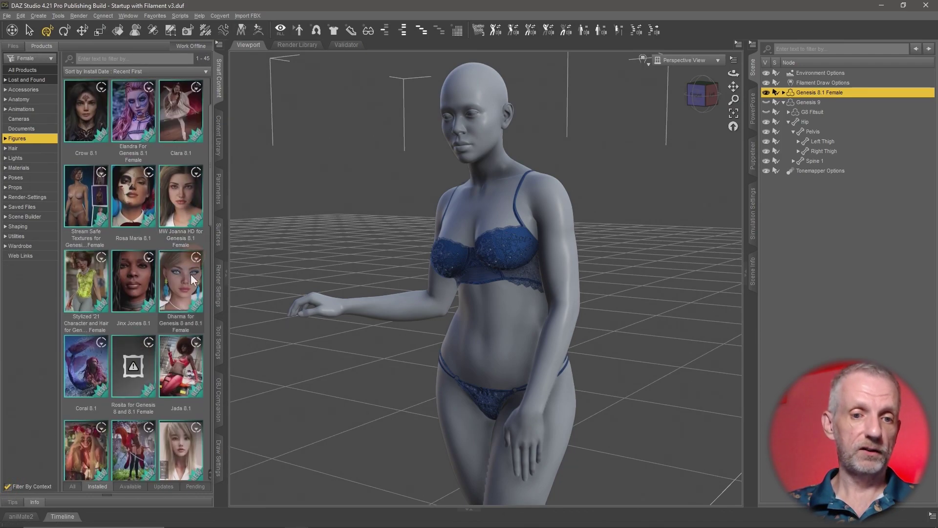
{"action": "left_click", "coordinate": [130, 283]}
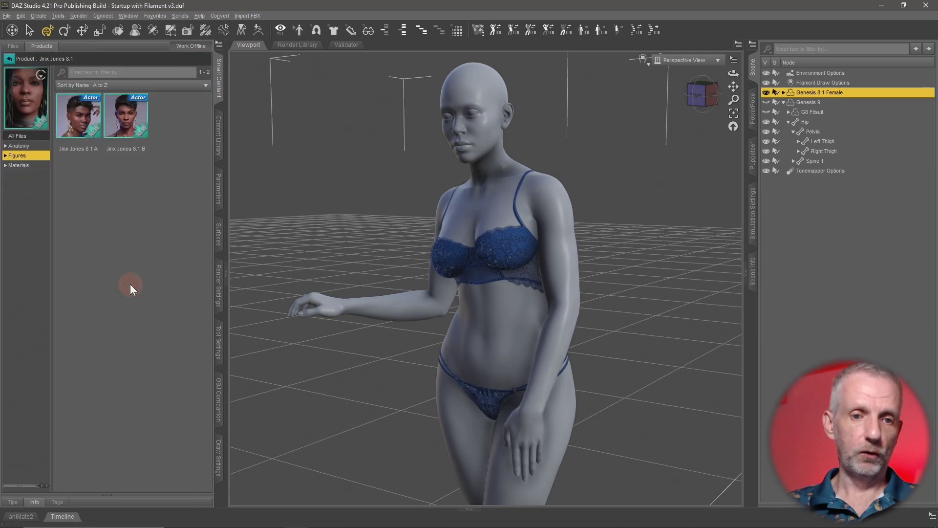
{"action": "left_click", "coordinate": [10, 60]}
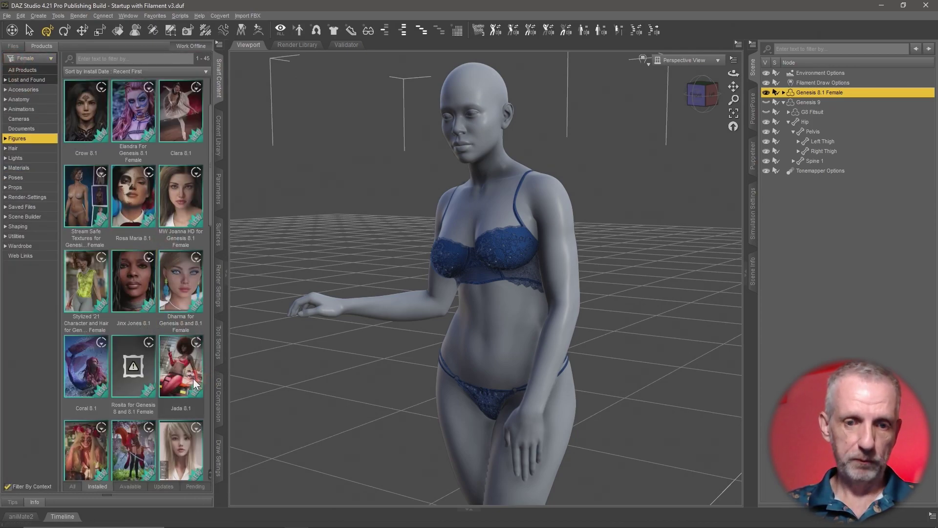
{"action": "left_click", "coordinate": [181, 371]}
{"action": "left_click", "coordinate": [38, 169]}
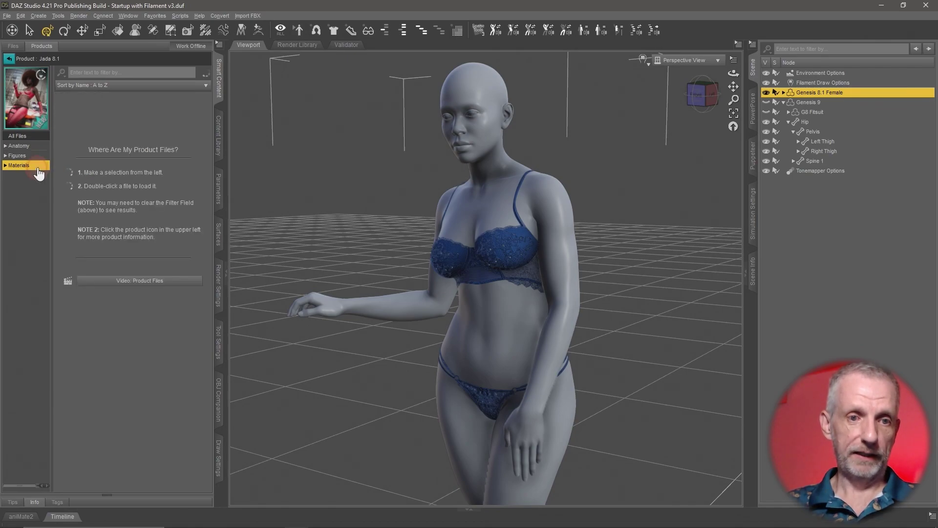
{"action": "double_click", "coordinate": [85, 117]}
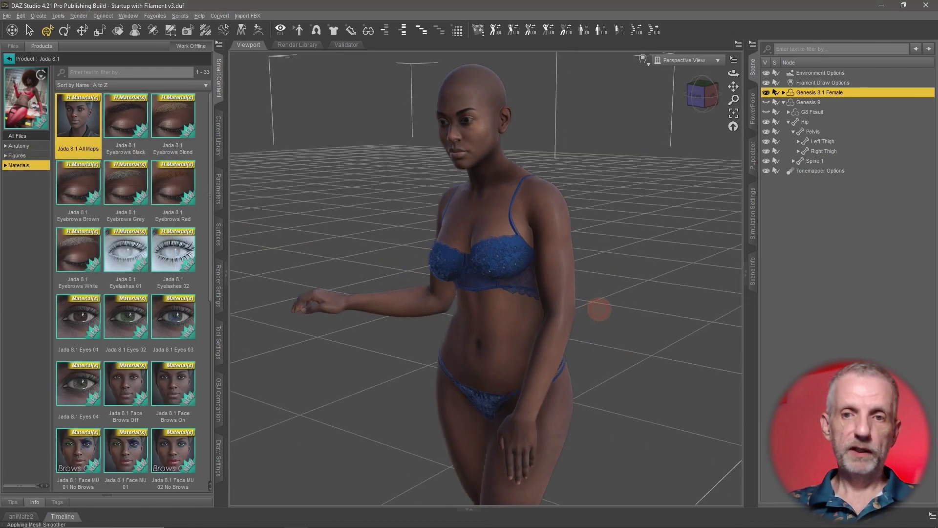
{"action": "mouse_move", "coordinate": [597, 307]}
{"action": "left_mouse_down", "text": "alt"}
{"action": "mouse_move", "coordinate": [592, 295]}
{"action": "mouse_move", "coordinate": [611, 293]}
{"action": "mouse_move", "coordinate": [593, 303]}
{"action": "mouse_move", "coordinate": [588, 295]}
{"action": "mouse_move", "coordinate": [618, 300]}
{"action": "mouse_move", "coordinate": [613, 308]}
{"action": "mouse_move", "coordinate": [589, 304]}
{"action": "left_mouse_up", "text": "alt"}
Open PowerPose on the Head template and pick the control that aims both eyes.
{"action": "left_click", "coordinate": [752, 155]}
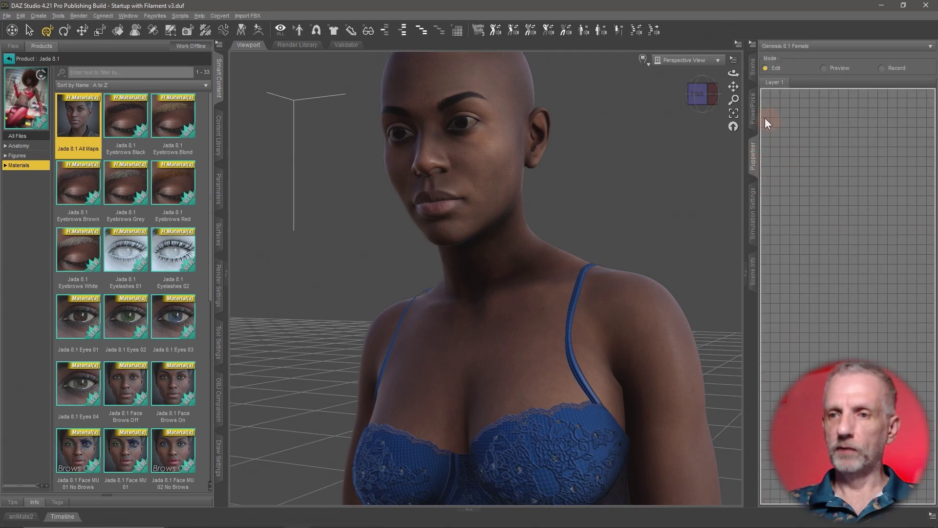
{"action": "left_click", "coordinate": [752, 109]}
{"action": "left_click", "coordinate": [913, 164]}
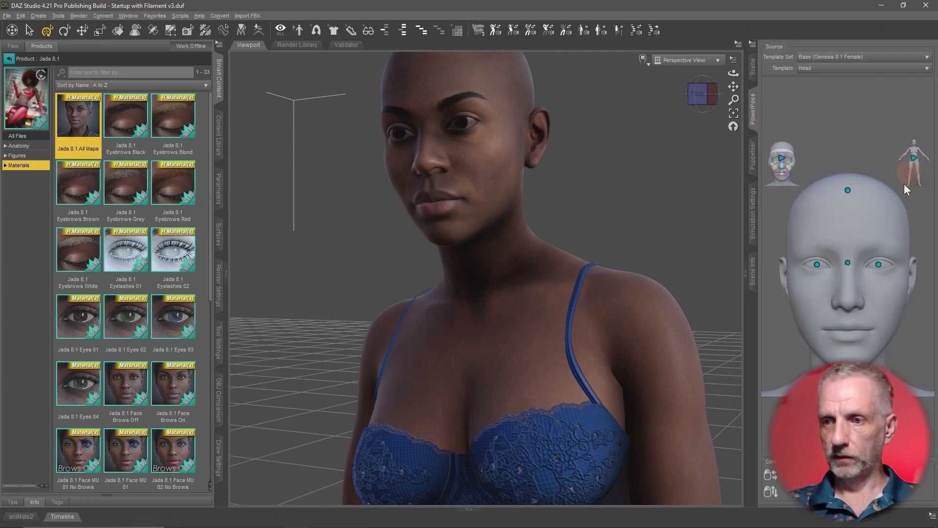
{"action": "left_click", "coordinate": [847, 264]}
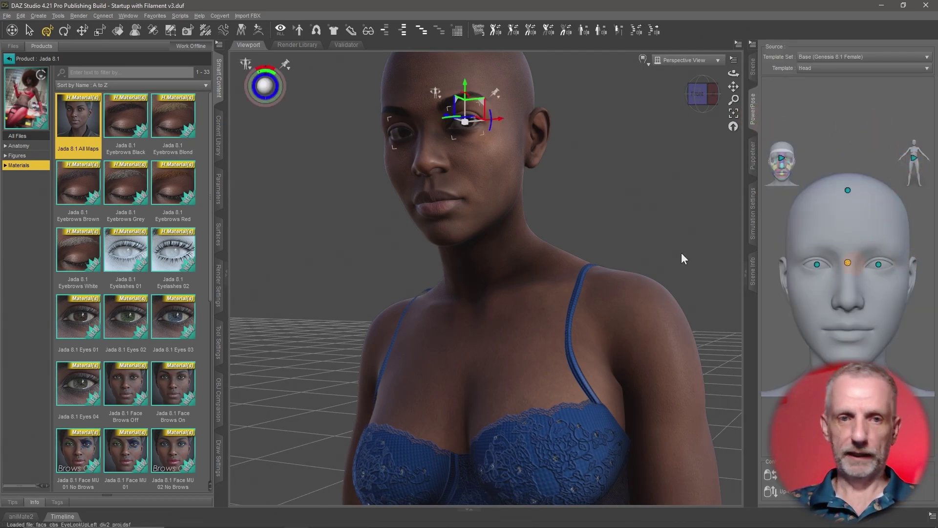
{"action": "left_click", "coordinate": [29, 31]}
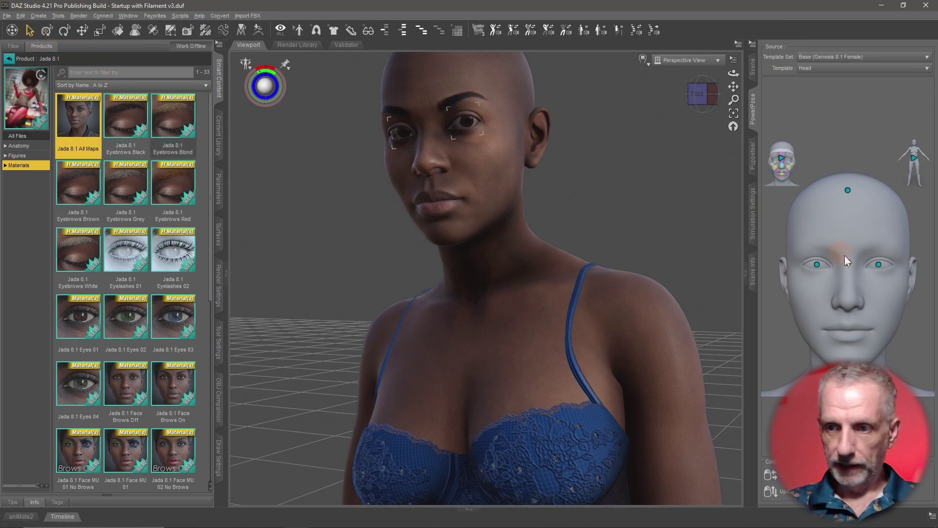
Drag the eye control to settle the gaze, frame the face, and list the Left Eye parameters.
{"action": "left_click_drag", "start_coordinate": [752, 276], "coordinate": [731, 191]}
{"action": "left_click_drag", "start_coordinate": [787, 302], "coordinate": [865, 276]}
{"action": "left_click_drag", "start_coordinate": [872, 206], "coordinate": [729, 235]}
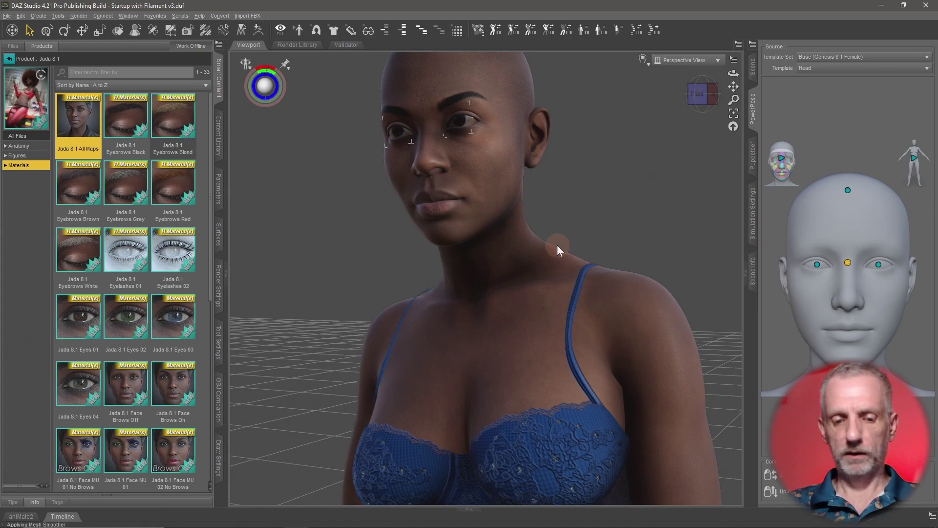
{"action": "left_click_drag", "start_coordinate": [557, 245], "coordinate": [626, 266]}
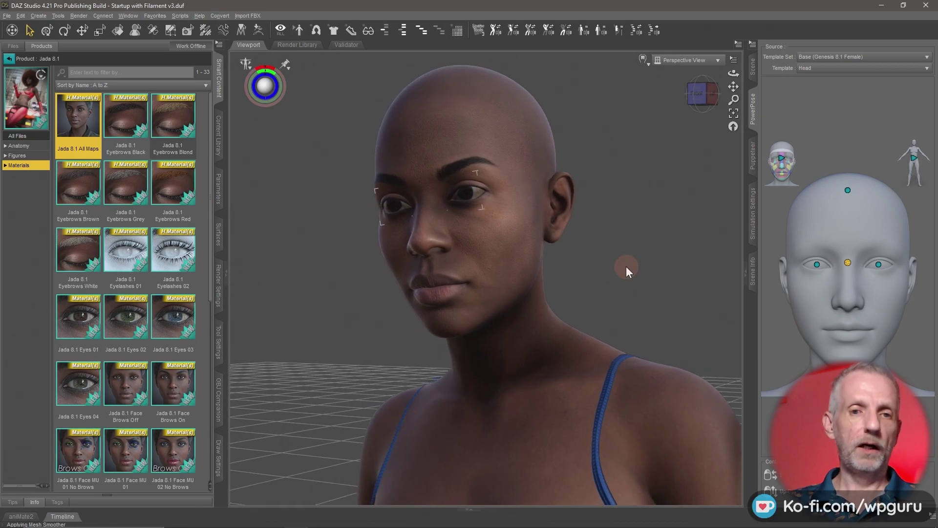
{"action": "left_click", "coordinate": [219, 189]}
Select the whole Genesis 8.1 Female figure and filter its parameters for 'jaw'.
{"action": "left_click", "coordinate": [154, 48]}
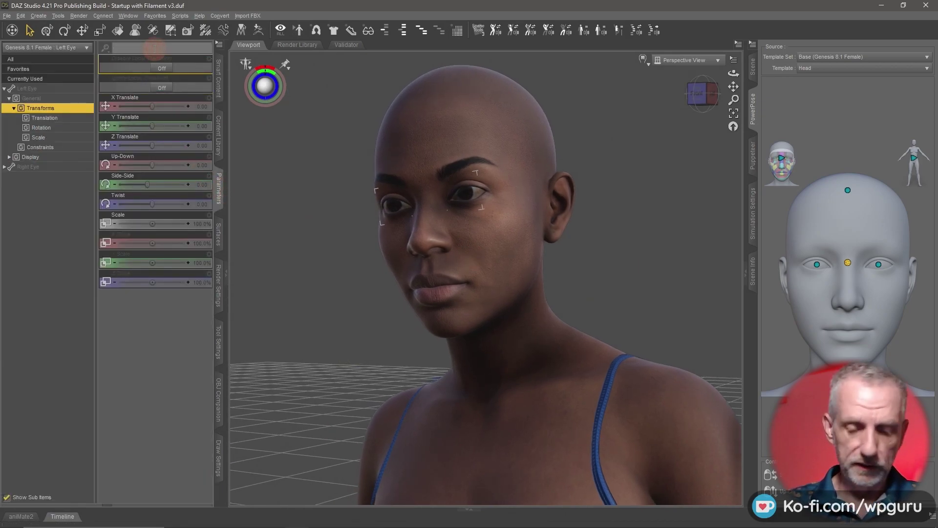
{"action": "right_click", "coordinate": [482, 137]}
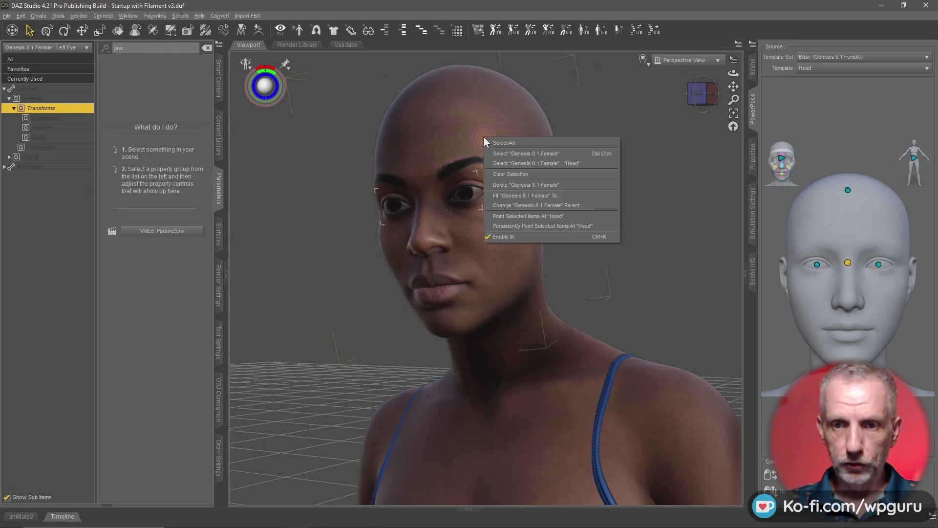
{"action": "left_click", "coordinate": [552, 151]}
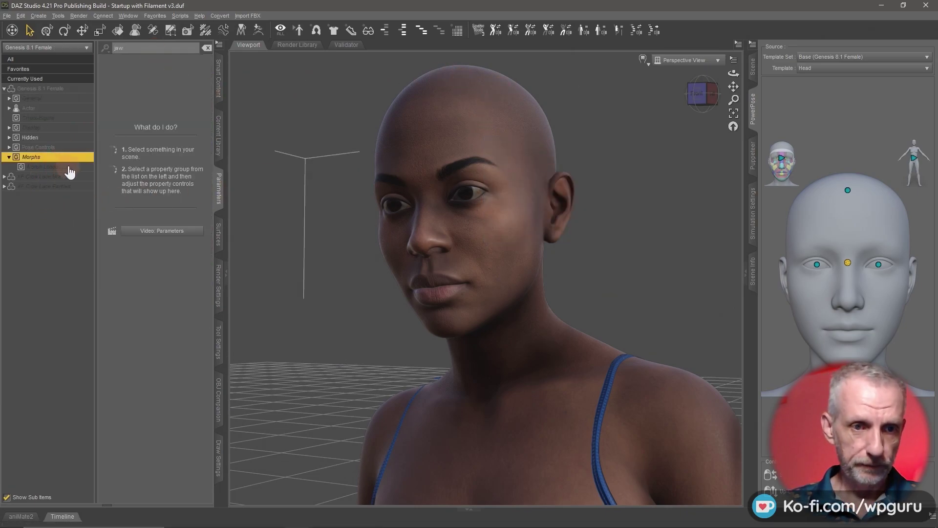
Try Jaw Open at 100% on a face close-up, then reset it to 0%.
{"action": "left_click_drag", "start_coordinate": [118, 106], "coordinate": [236, 101]}
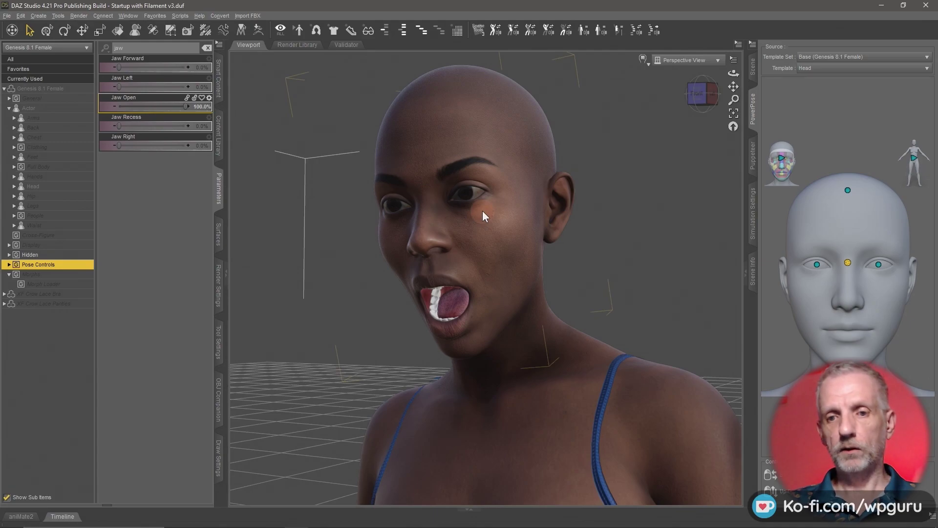
{"action": "left_click_drag", "start_coordinate": [482, 210], "coordinate": [482, 208], "text": "alt"}
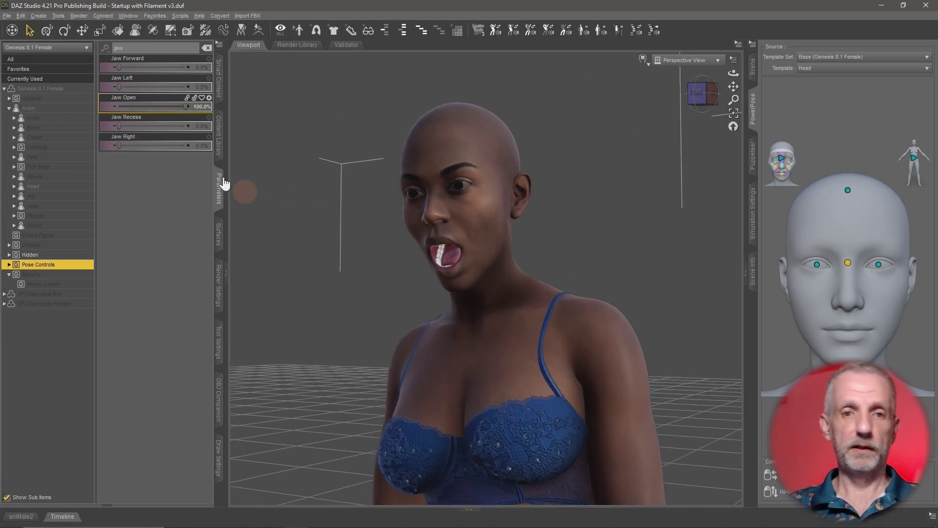
{"action": "left_click", "coordinate": [161, 107]}
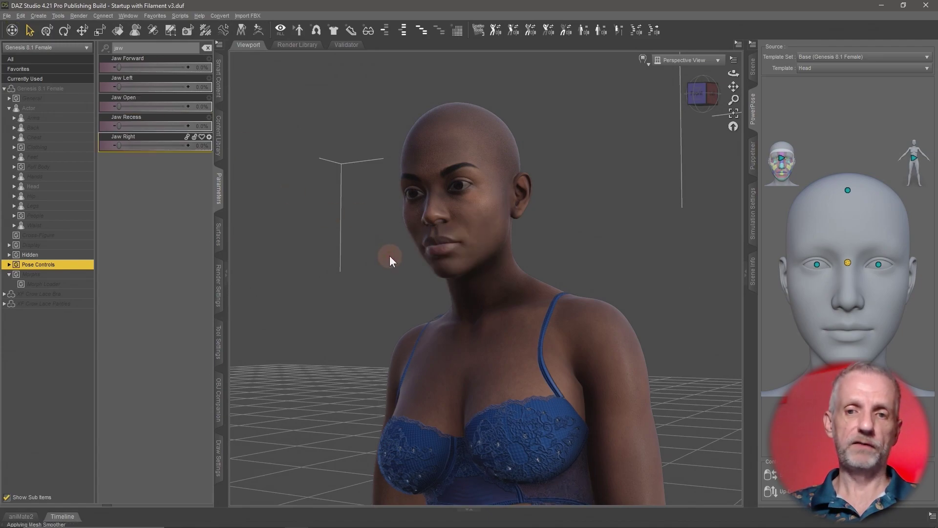
{"action": "left_click_drag", "start_coordinate": [429, 278], "coordinate": [411, 258], "text": "alt"}
Return to the Scene tab and collapse the Genesis 8.1 Female node's expander.
{"action": "left_click", "coordinate": [752, 66]}
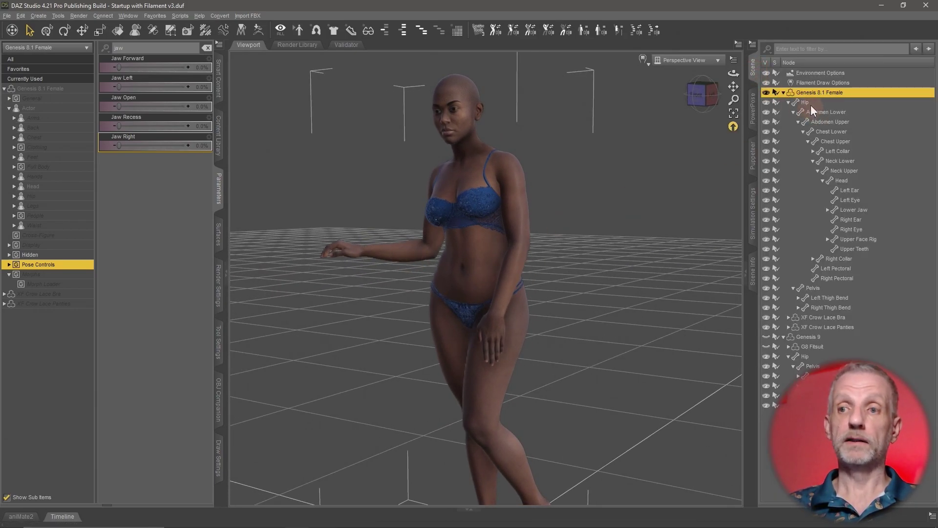
{"action": "left_click", "coordinate": [783, 93]}
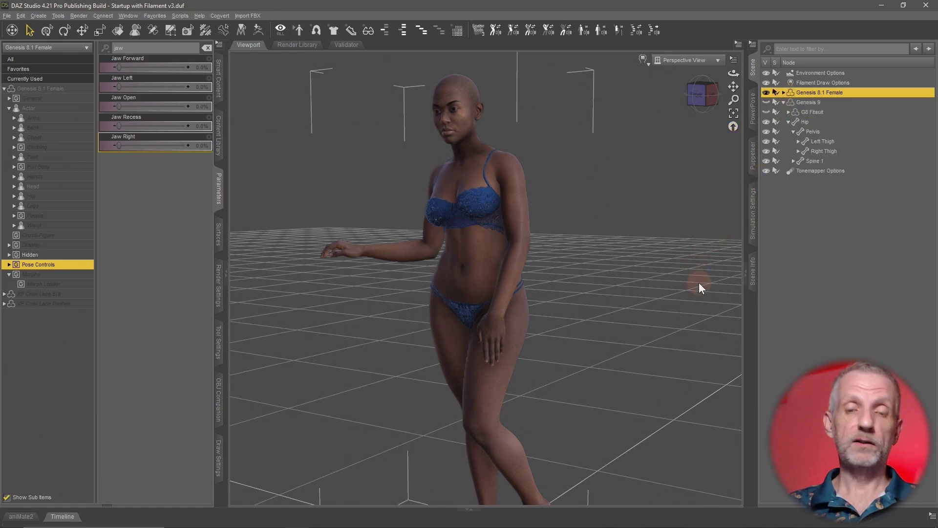